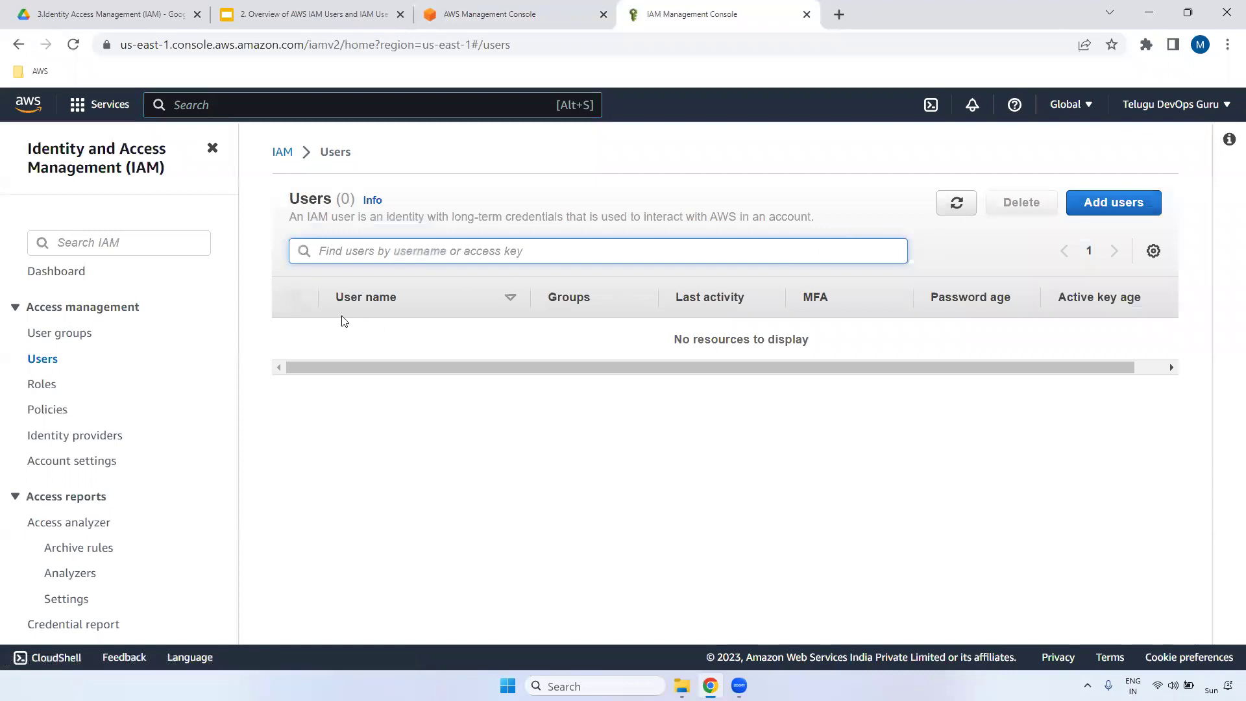
# - Add a user named dev with Management Console access, as an IAM user rather than Identity Center
pyautogui.click(1115, 206)
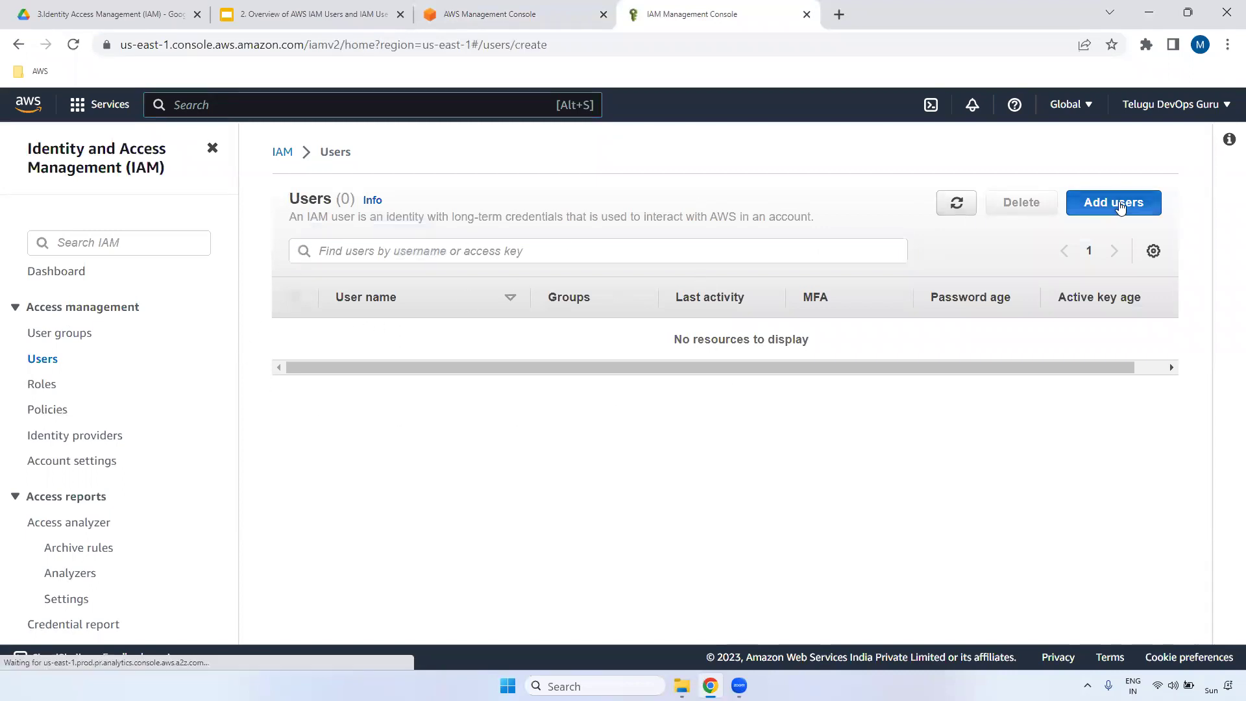
pyautogui.click(369, 335)
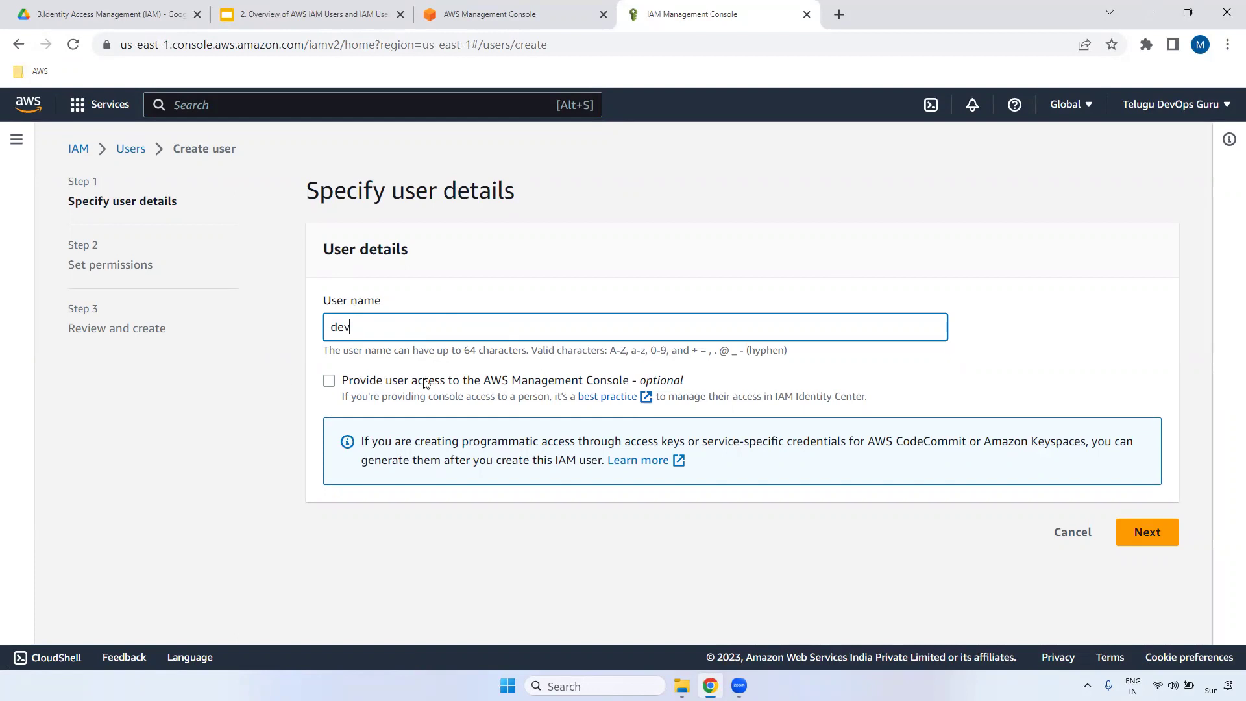
pyautogui.click(329, 382)
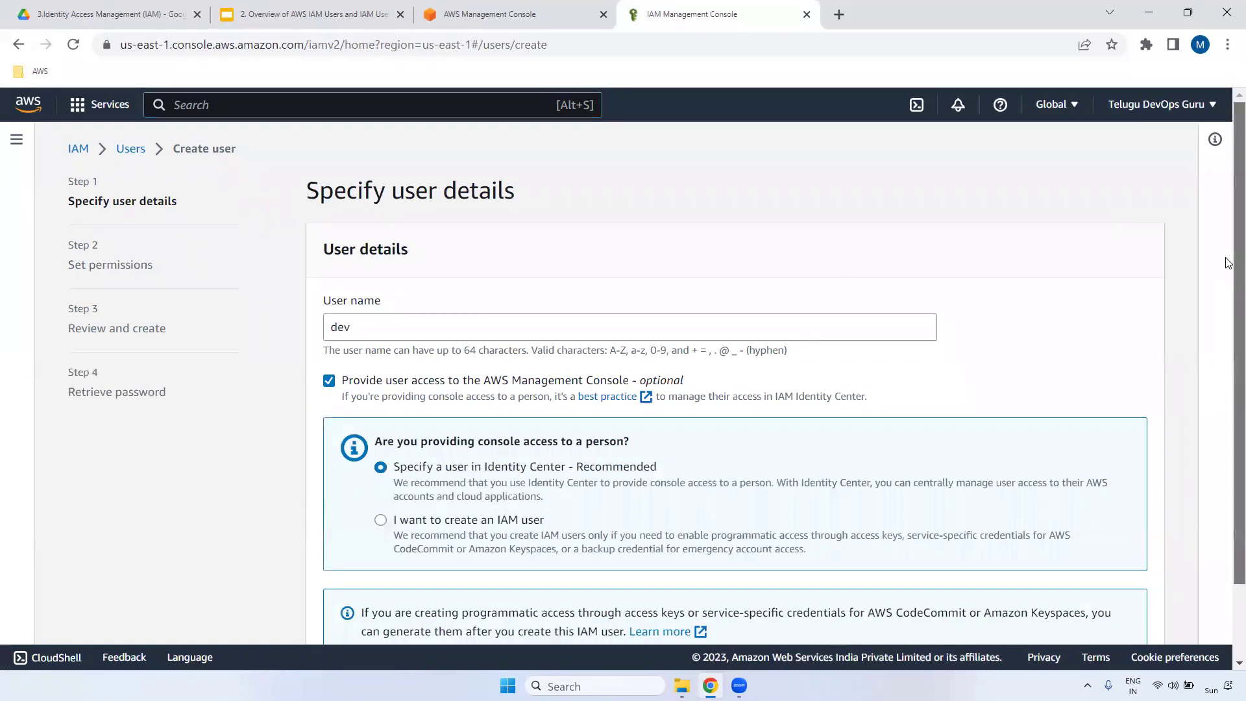
pyautogui.scroll(-2, 1229, 377)
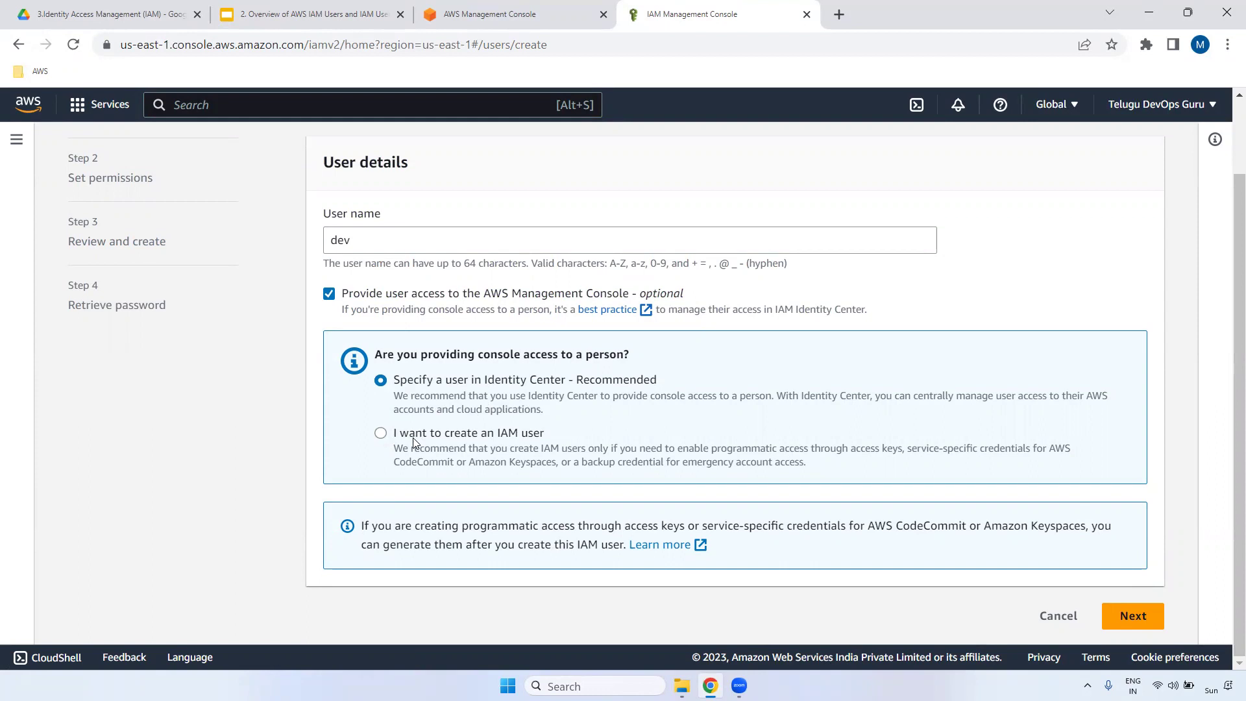
pyautogui.click(381, 433)
# - Choose a custom console password and stop requiring a new password at next sign-in
pyautogui.moveTo(1228, 325); pyautogui.dragTo(1228, 419)
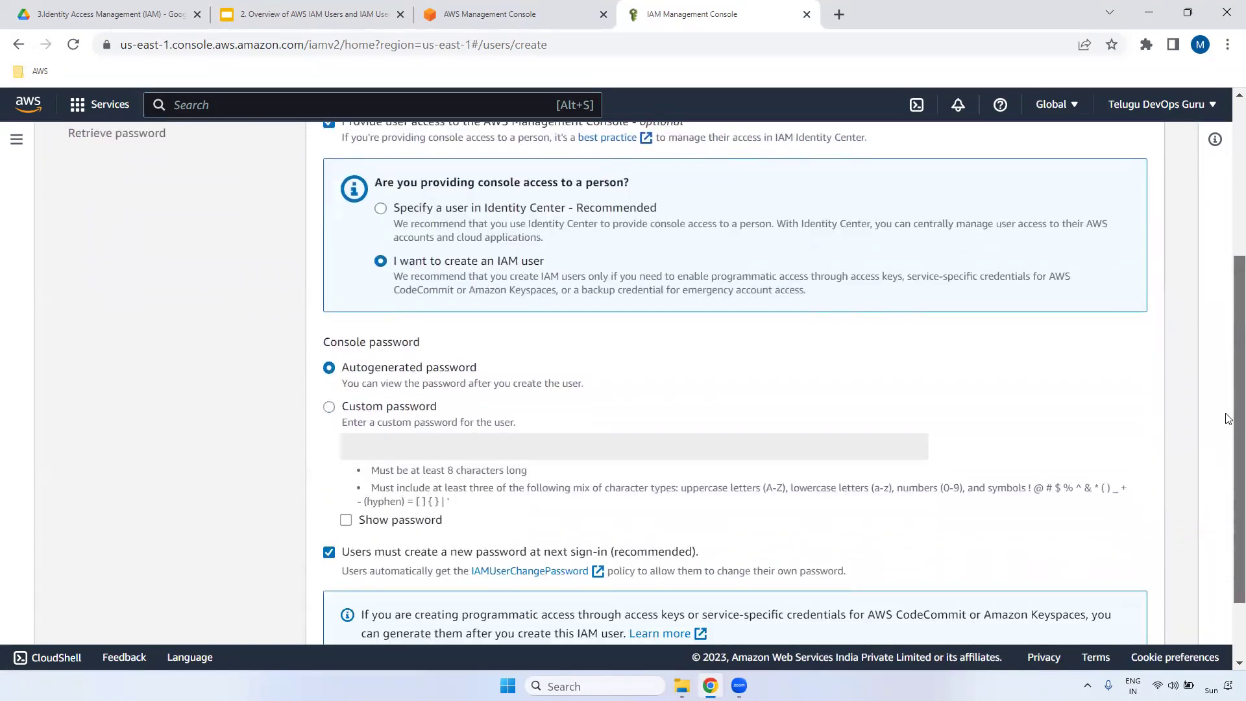
pyautogui.click(329, 406)
pyautogui.click(330, 370)
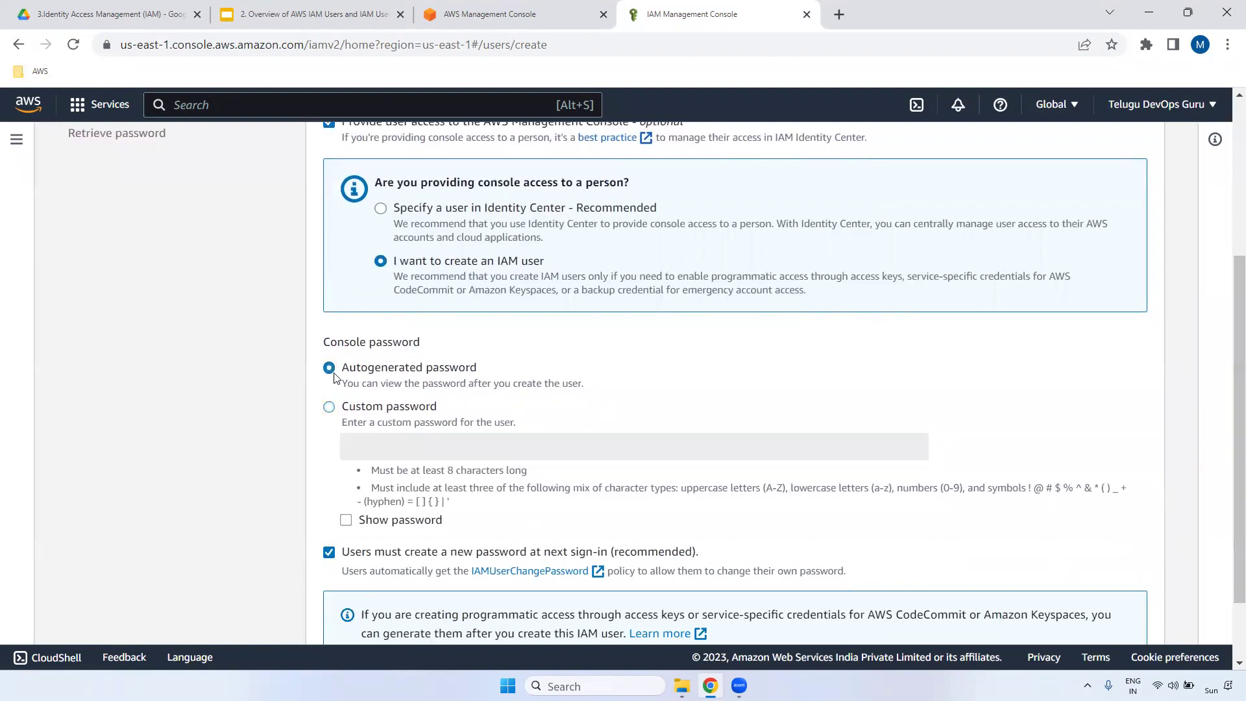
pyautogui.click(330, 407)
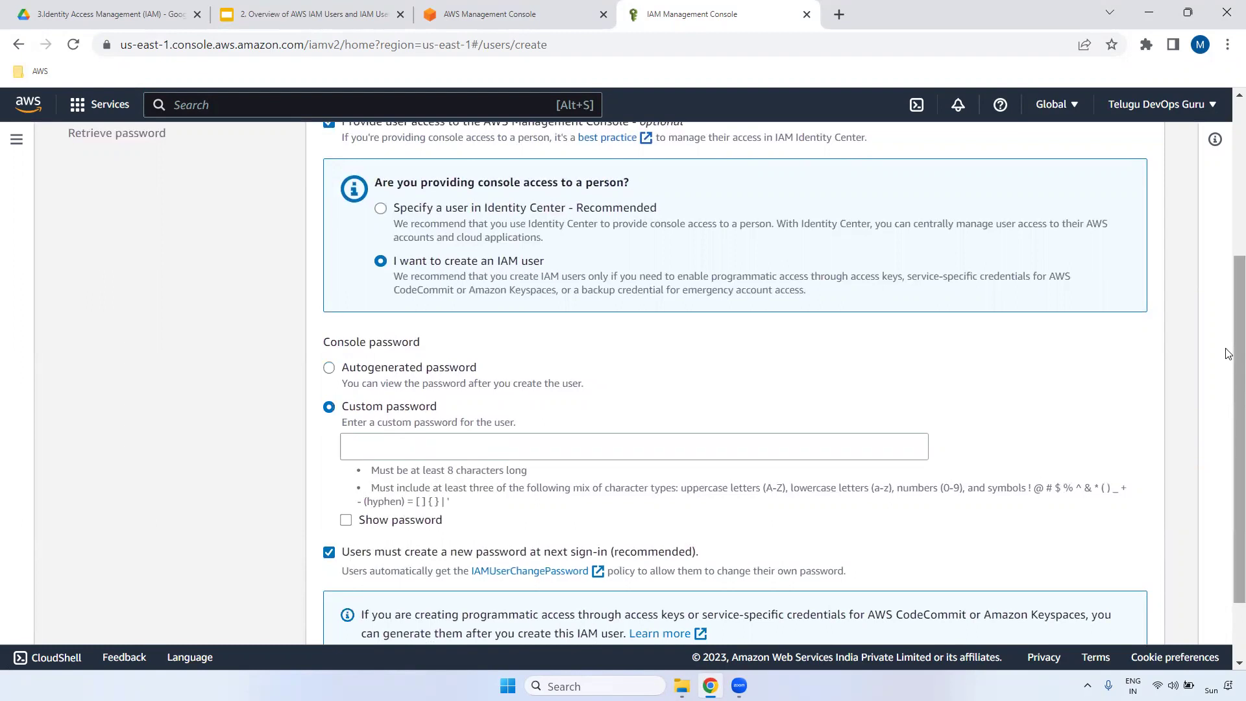
pyautogui.moveTo(1226, 351); pyautogui.dragTo(1018, 464)
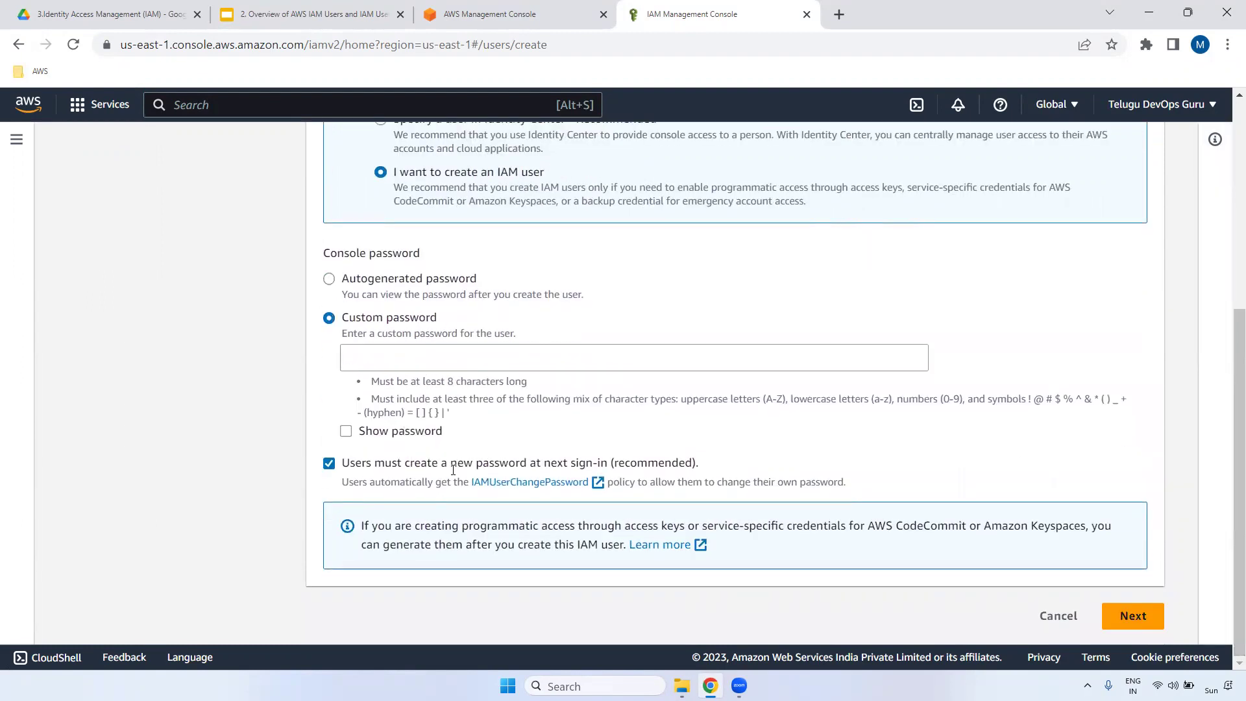
pyautogui.moveTo(355, 463); pyautogui.dragTo(723, 468)
pyautogui.click(329, 462)
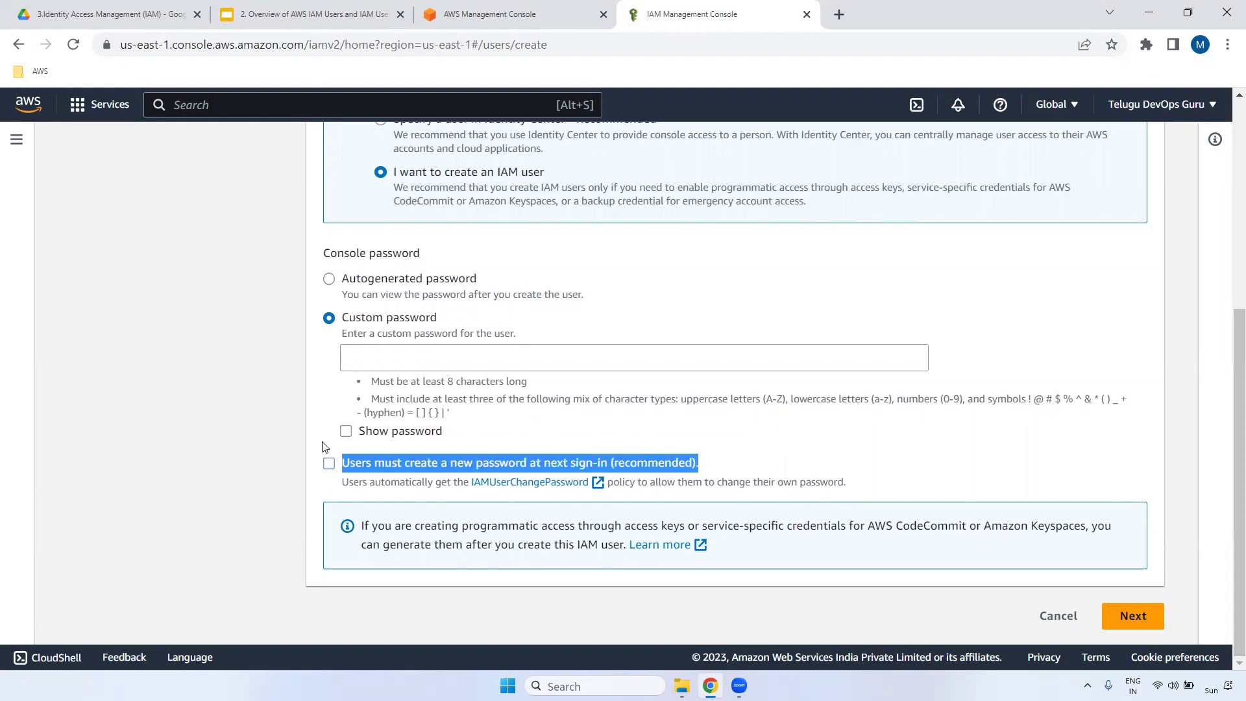
# - Enter the custom console password and continue to the Set permissions step
pyautogui.click(376, 362)
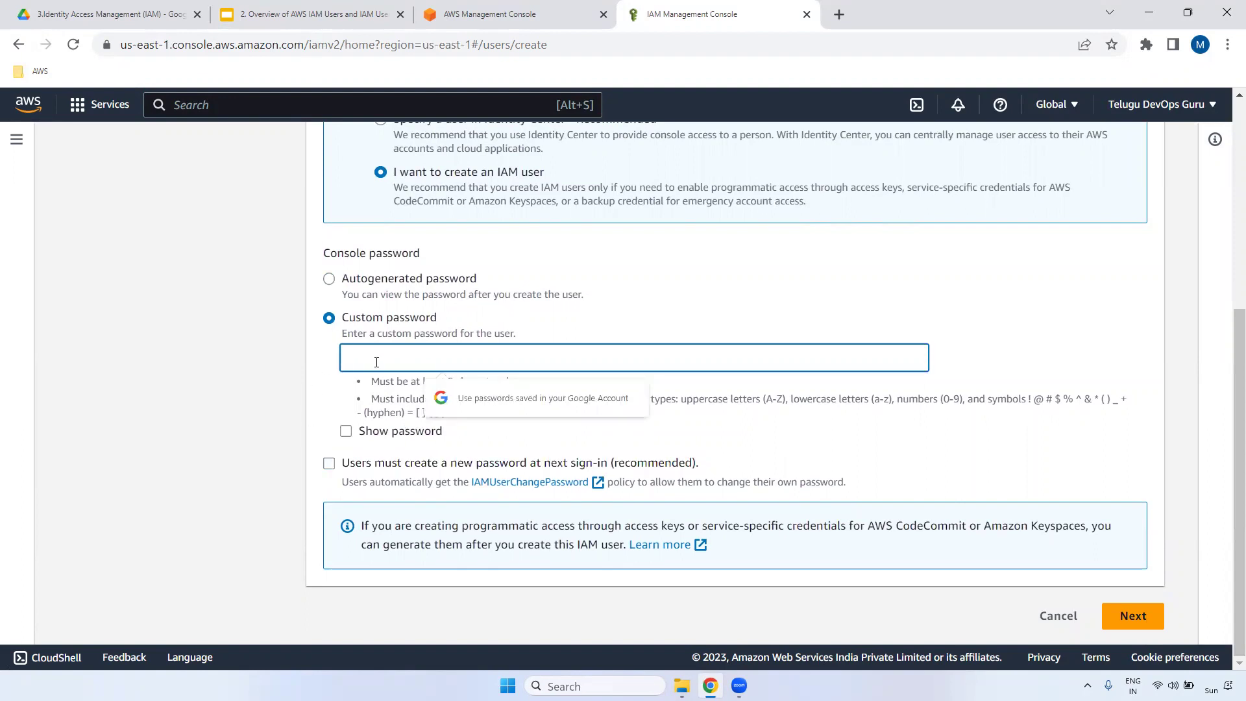
pyautogui.write('••')
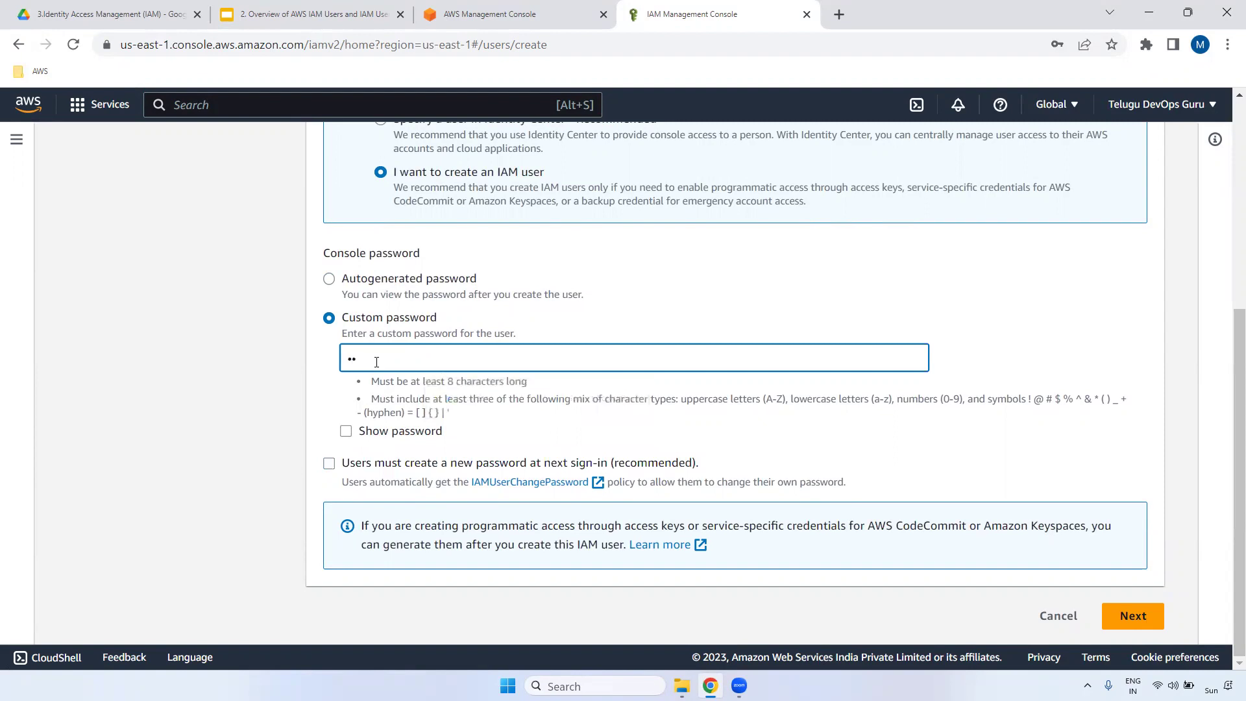
pyautogui.press('BackSpace')
pyautogui.press('BackSpace')
pyautogui.write('•••')
pyautogui.click(1135, 624)
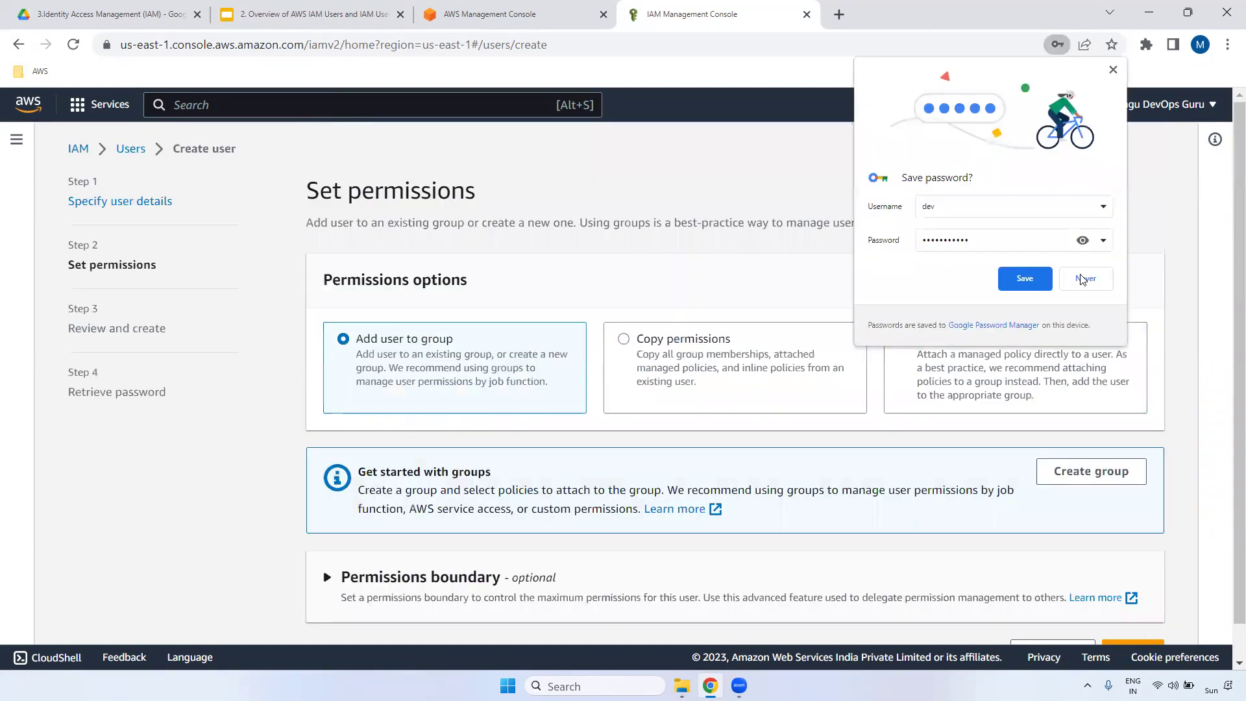
# - Dismiss the browser's save-password prompt and choose Attach policies directly
pyautogui.click(1081, 279)
pyautogui.moveTo(310, 188); pyautogui.dragTo(528, 309)
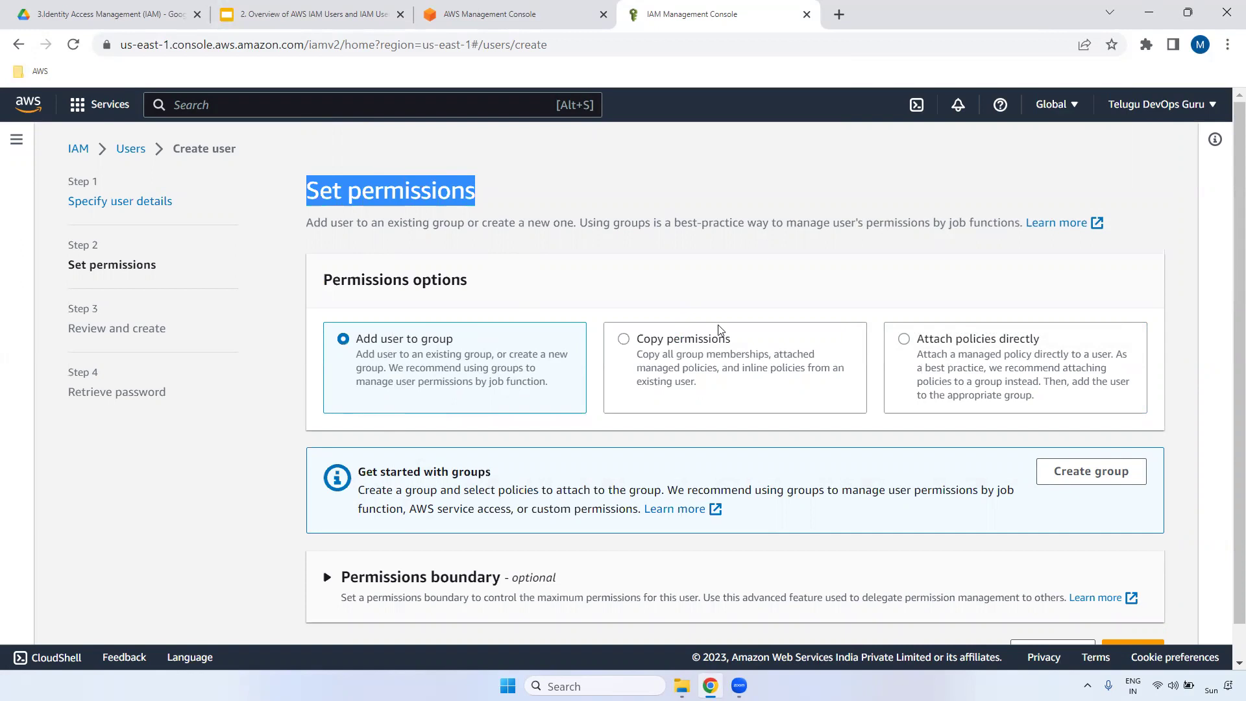
pyautogui.click(652, 341)
pyautogui.scroll(-2, 1227, 242)
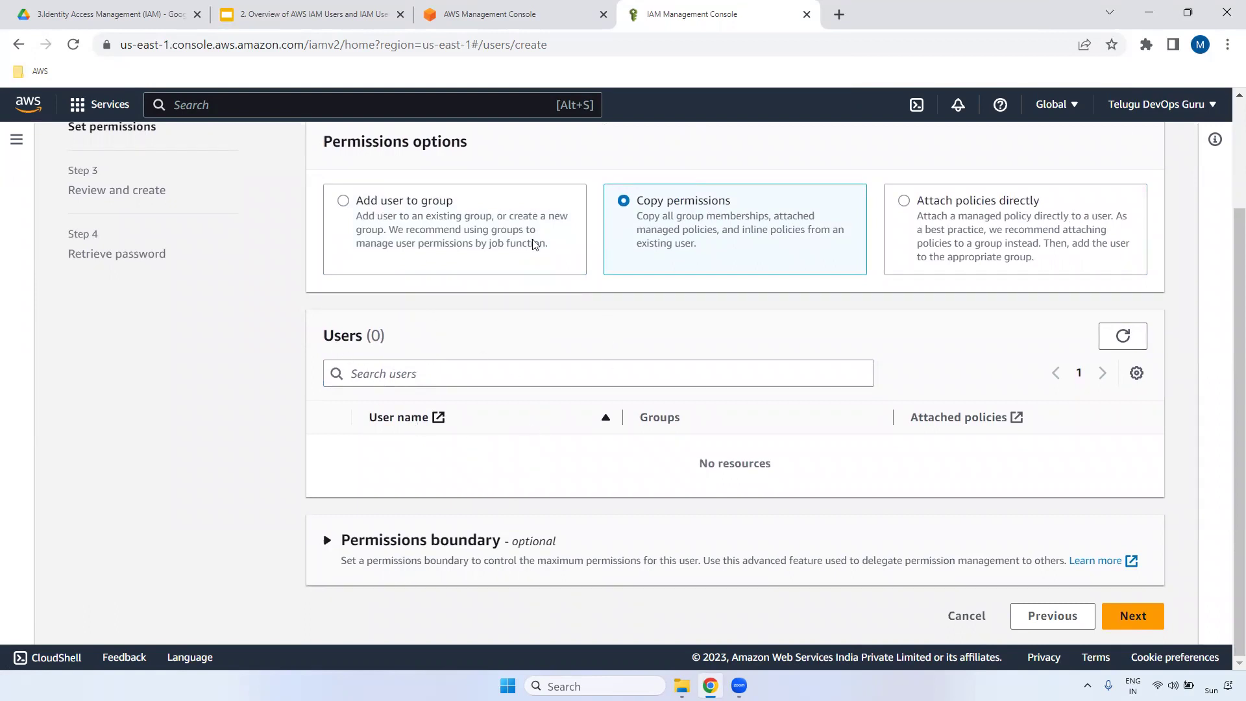
pyautogui.click(966, 209)
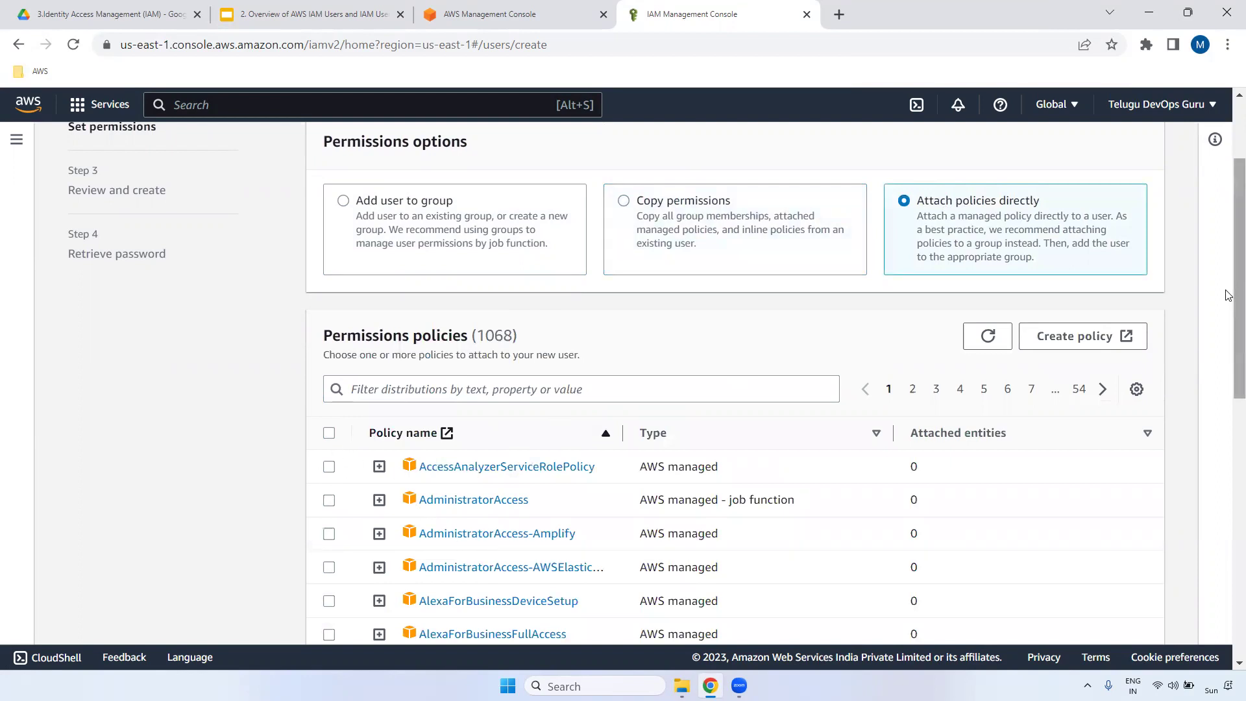
pyautogui.scroll(-3, 463, 318)
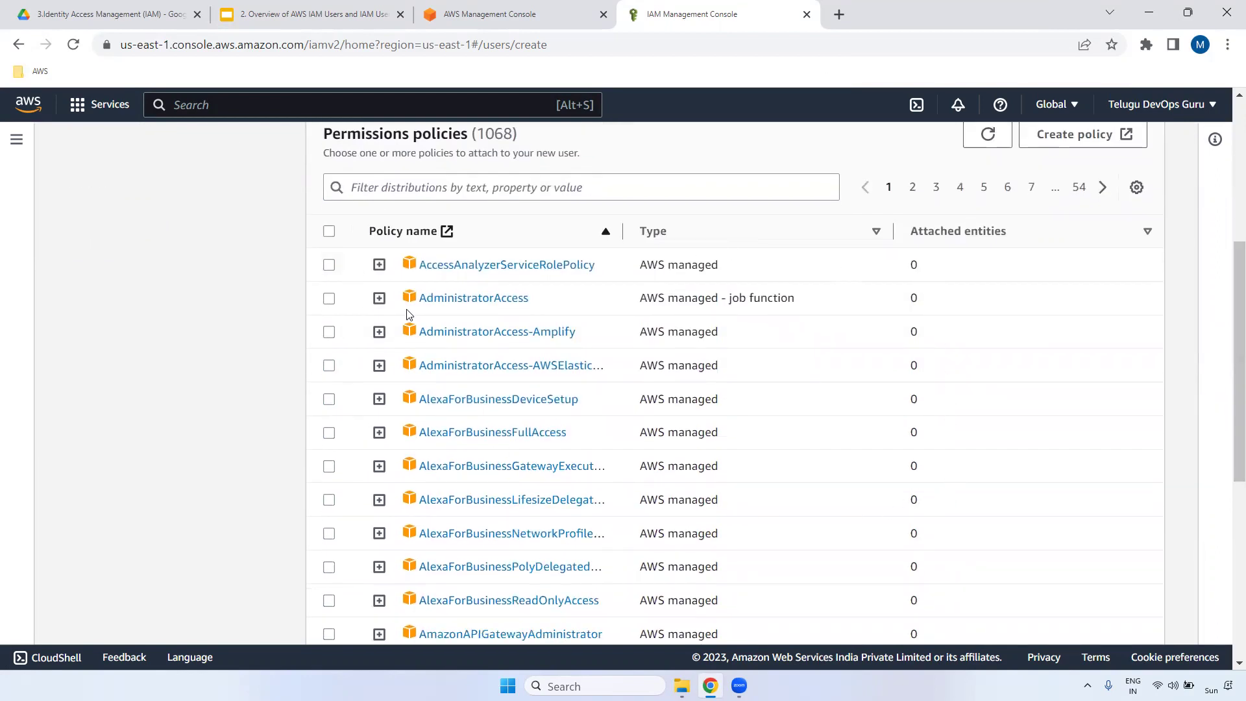
pyautogui.moveTo(1231, 353); pyautogui.dragTo(1226, 324)
# - Filter policies by 's3', select AmazonS3FullAccess, and continue to the review step
pyautogui.click(496, 334)
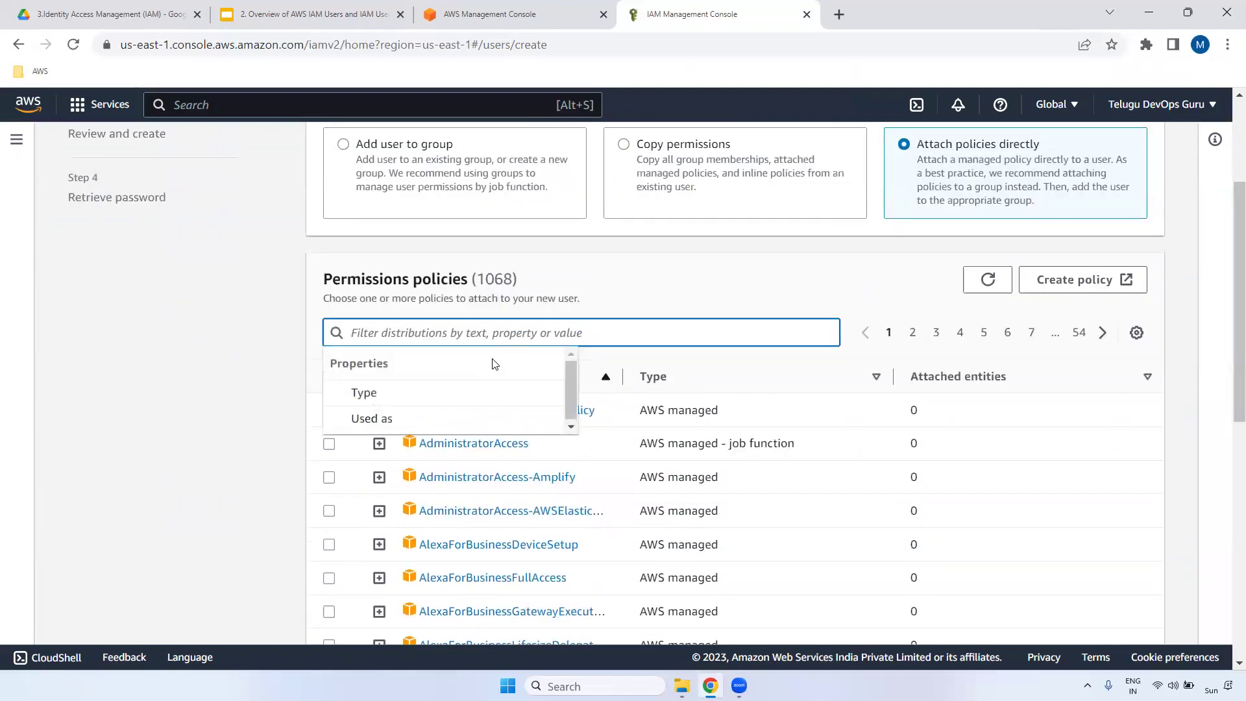
pyautogui.write('s3')
pyautogui.click(493, 362)
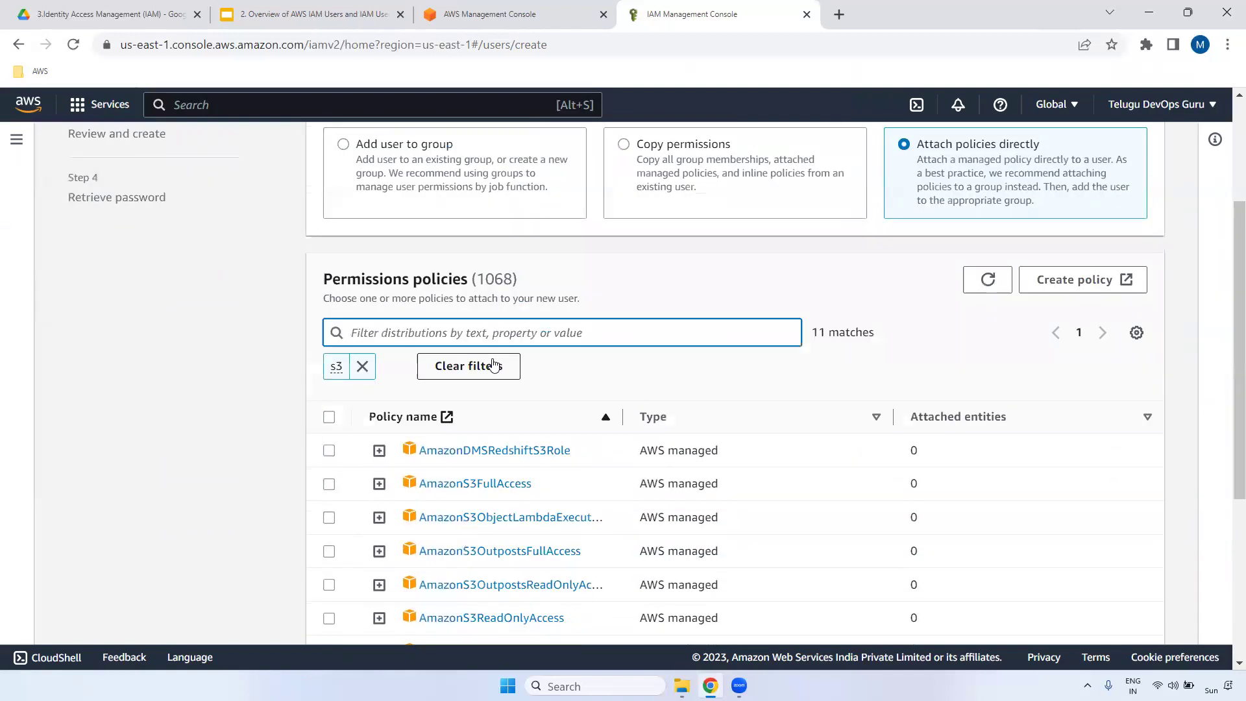
pyautogui.moveTo(542, 490); pyautogui.dragTo(340, 489)
pyautogui.click(331, 485)
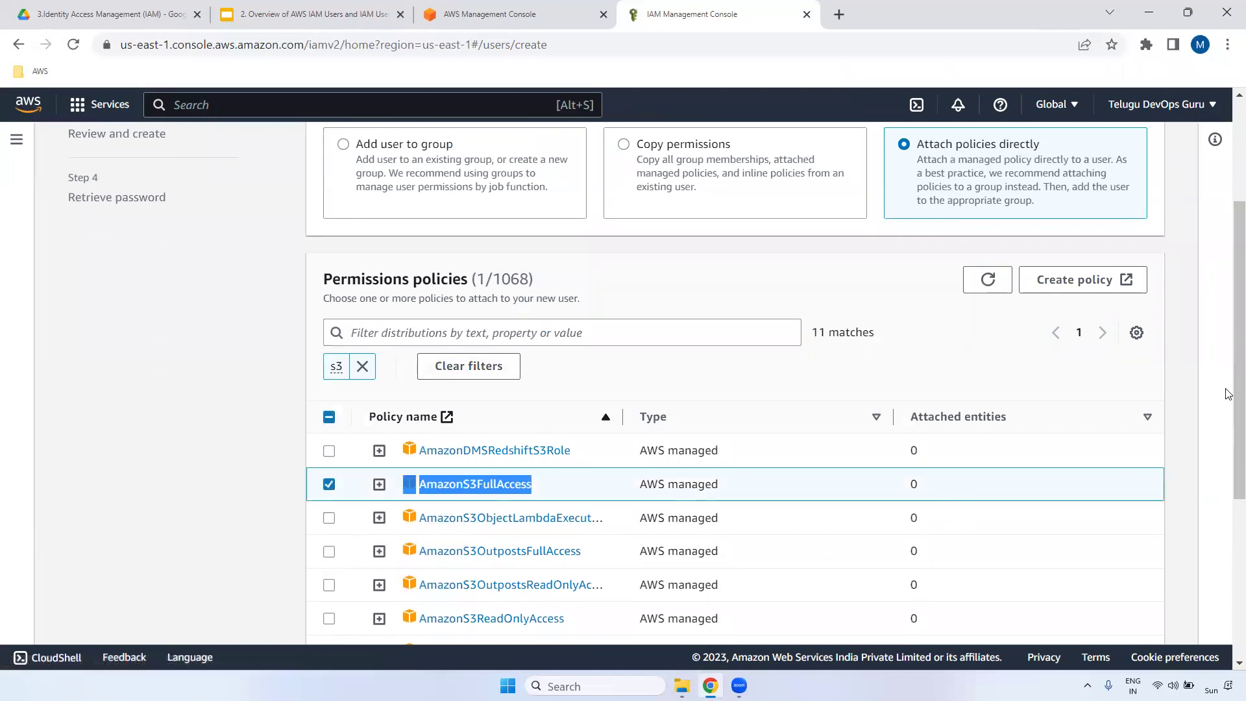
pyautogui.scroll(-2, 472, 314)
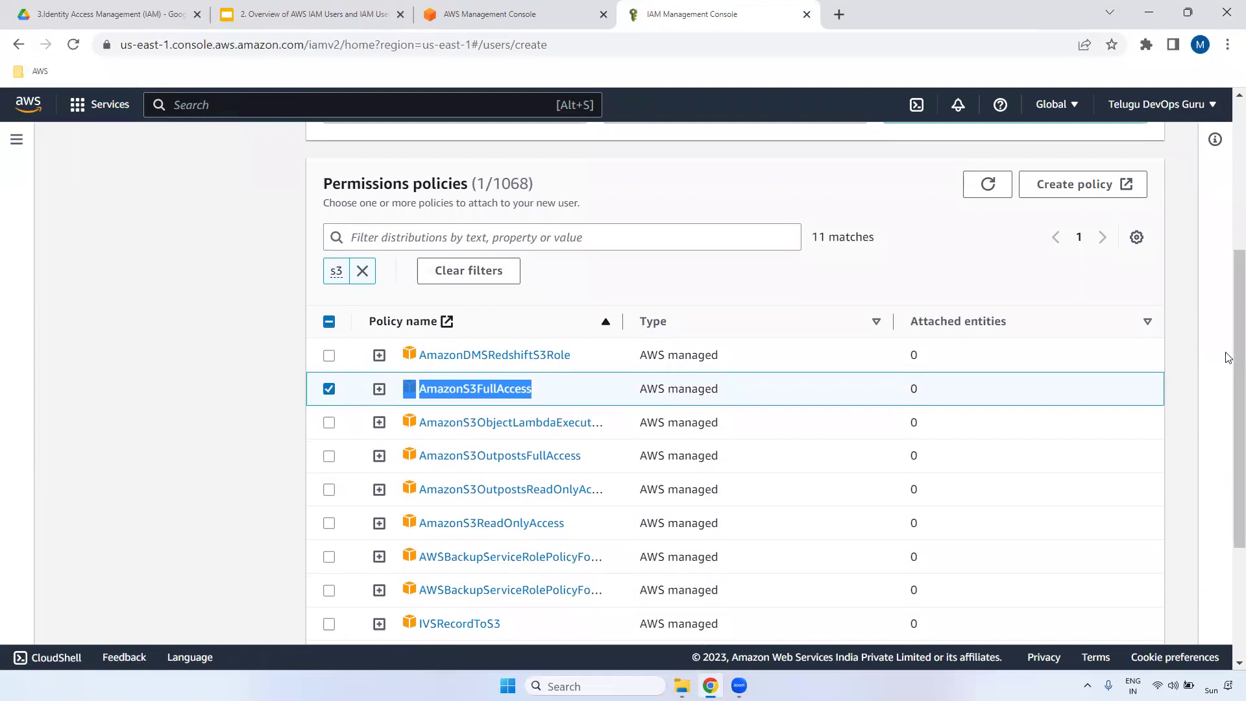
pyautogui.moveTo(1228, 366); pyautogui.dragTo(1228, 503)
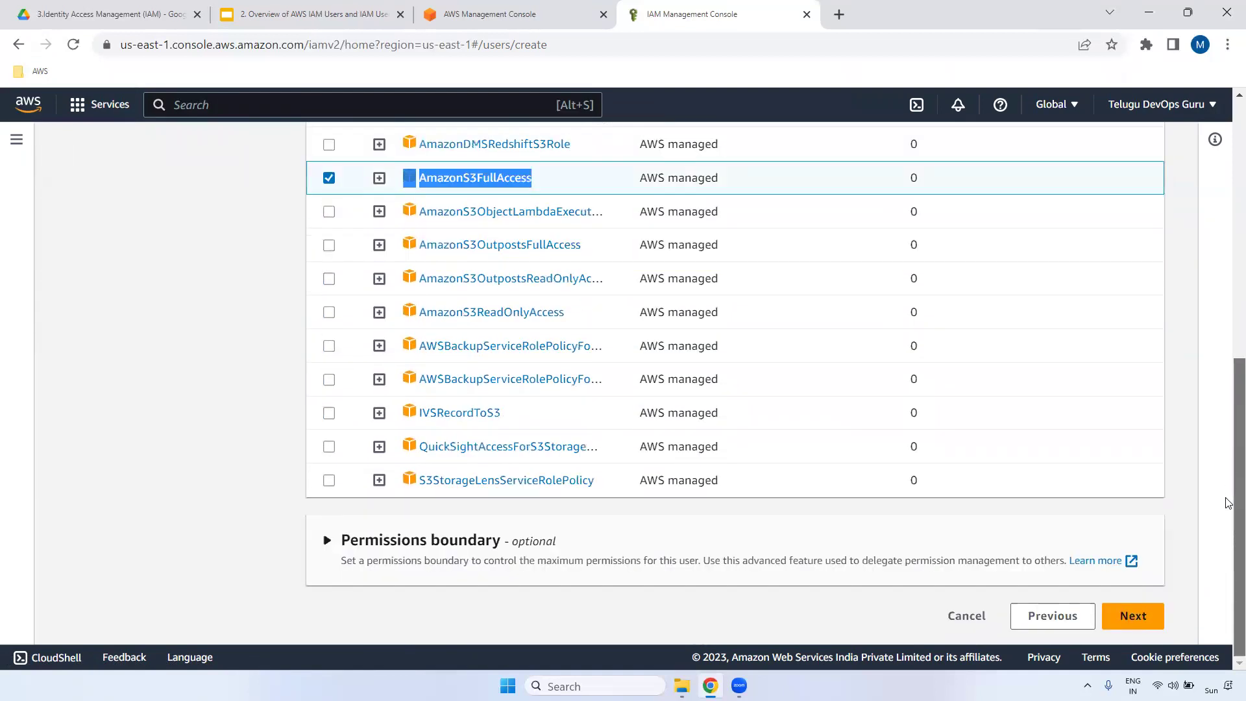
pyautogui.click(1133, 618)
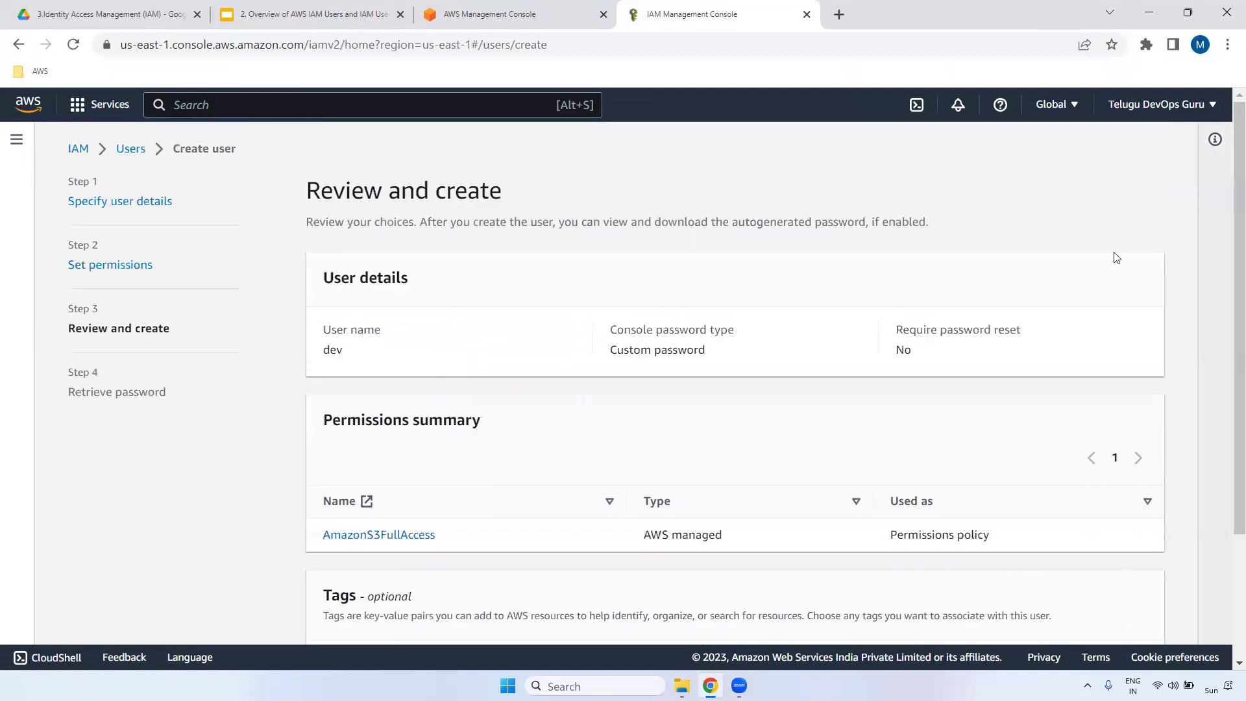
# - Add the tag Name = dev to the user and create it
pyautogui.moveTo(319, 190); pyautogui.dragTo(934, 350)
pyautogui.moveTo(1228, 255); pyautogui.dragTo(1229, 432)
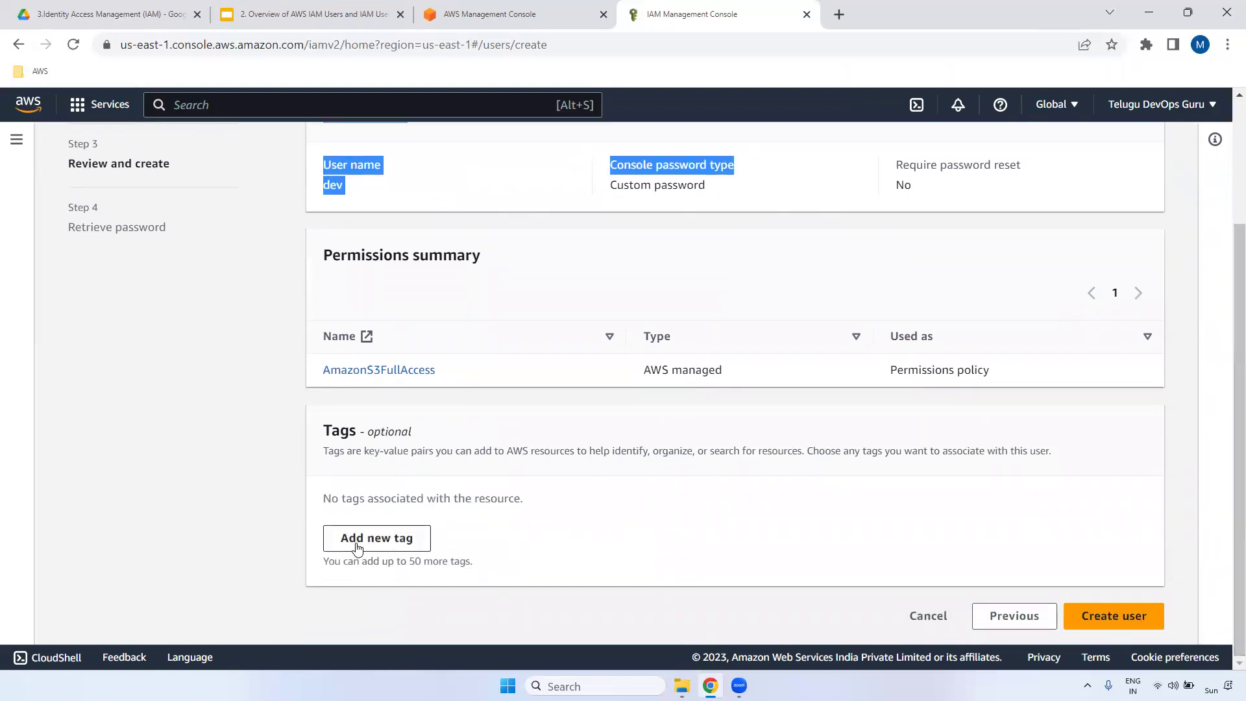
pyautogui.click(383, 537)
pyautogui.write('Name')
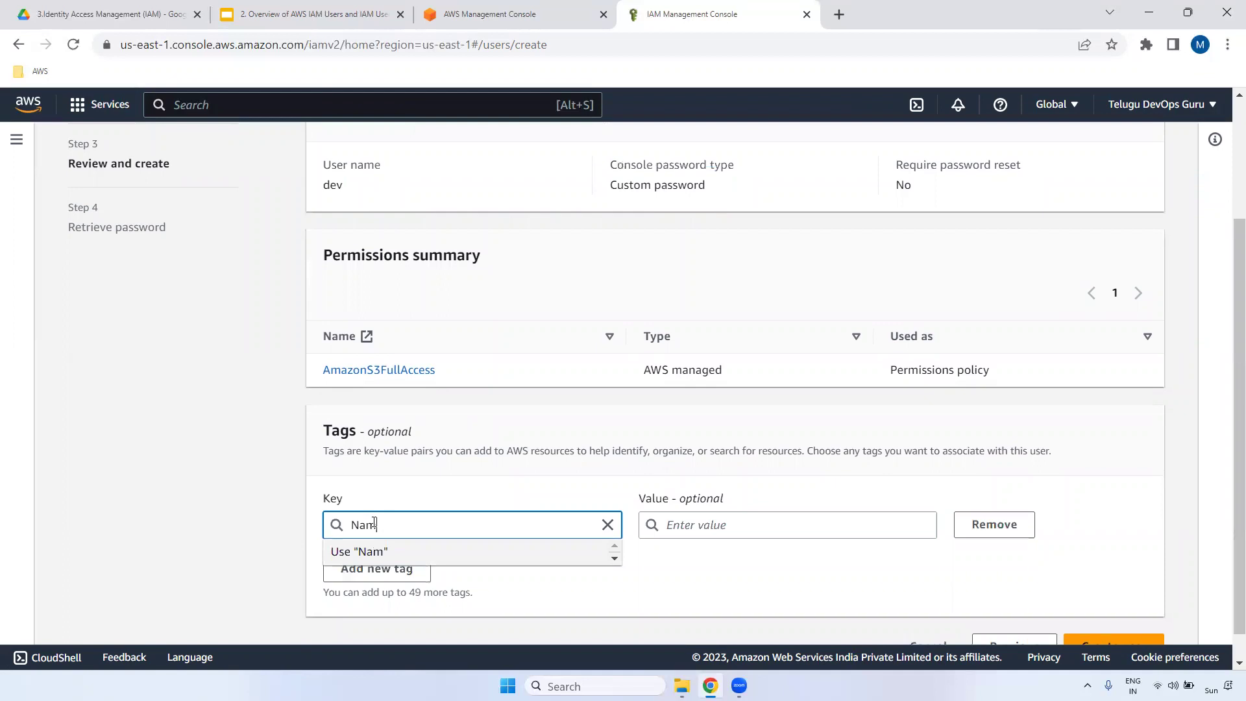
pyautogui.click(711, 522)
pyautogui.write('dev')
pyautogui.click(701, 551)
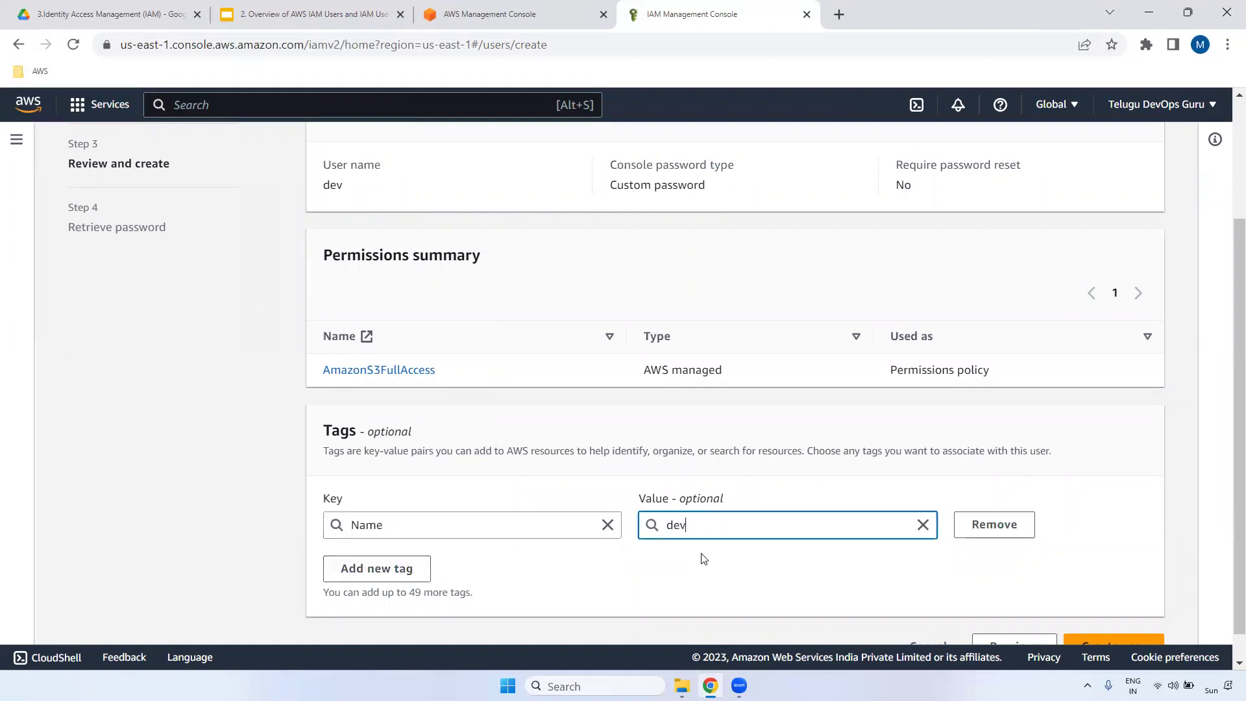
pyautogui.scroll(-1, 1134, 569)
pyautogui.click(1113, 620)
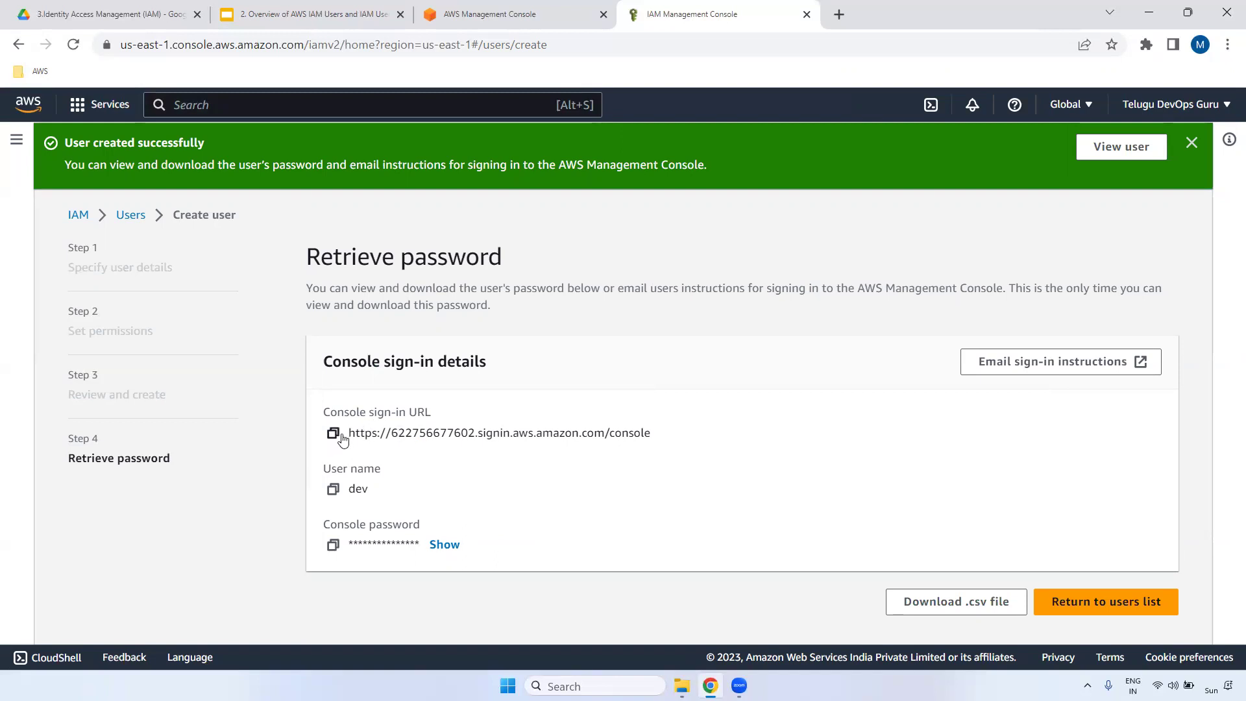
# - Copy the console sign-in URL and the user name dev into the Notepad++ notes
pyautogui.moveTo(361, 433); pyautogui.dragTo(794, 439)
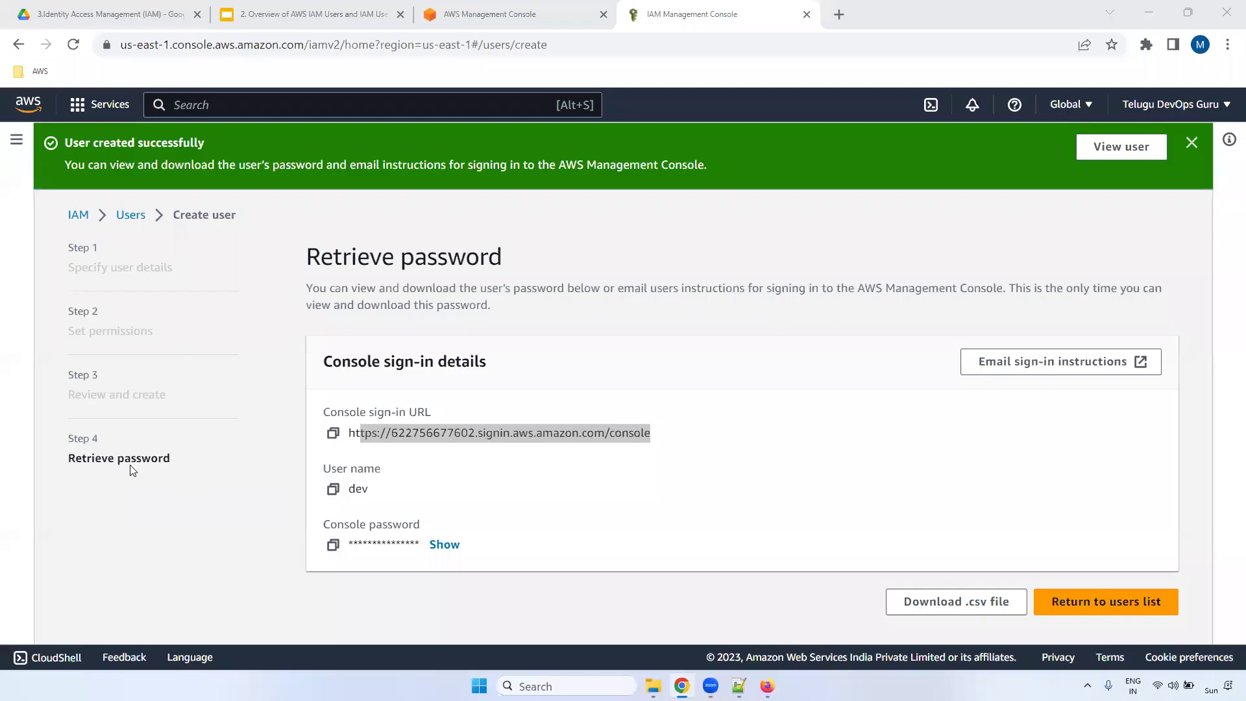
pyautogui.click(332, 432)
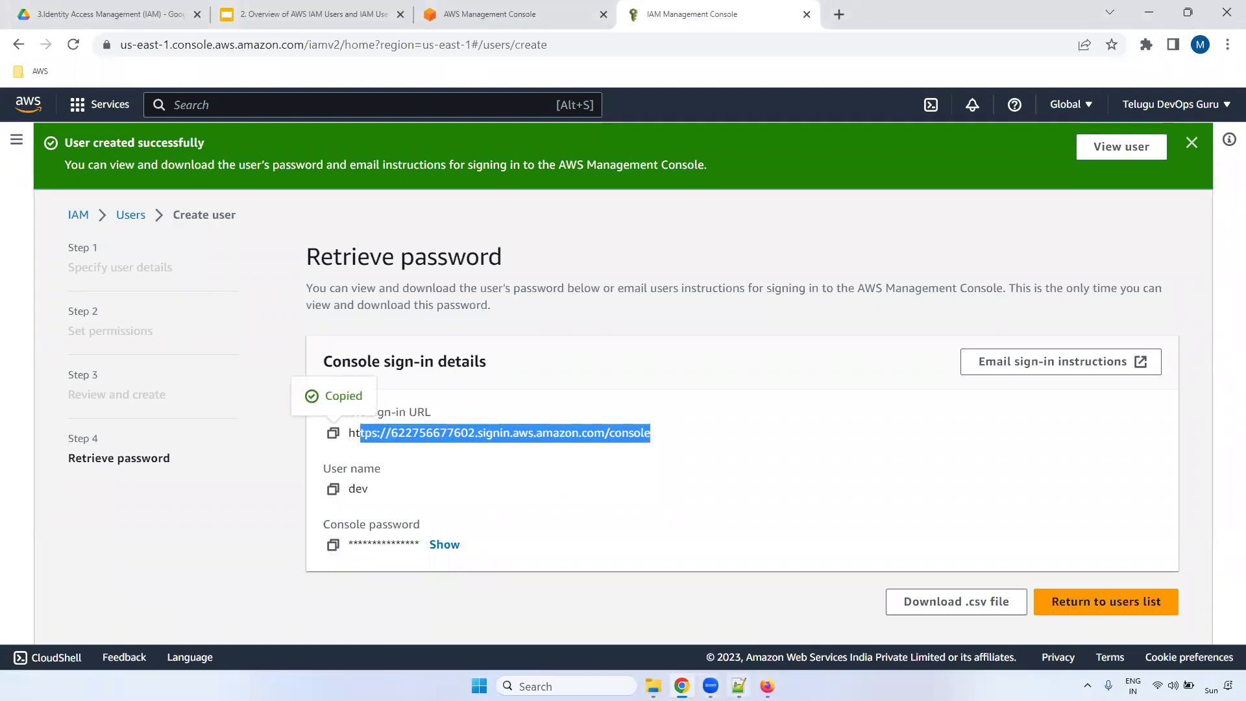
pyautogui.hotkey('alt', 'Tab')
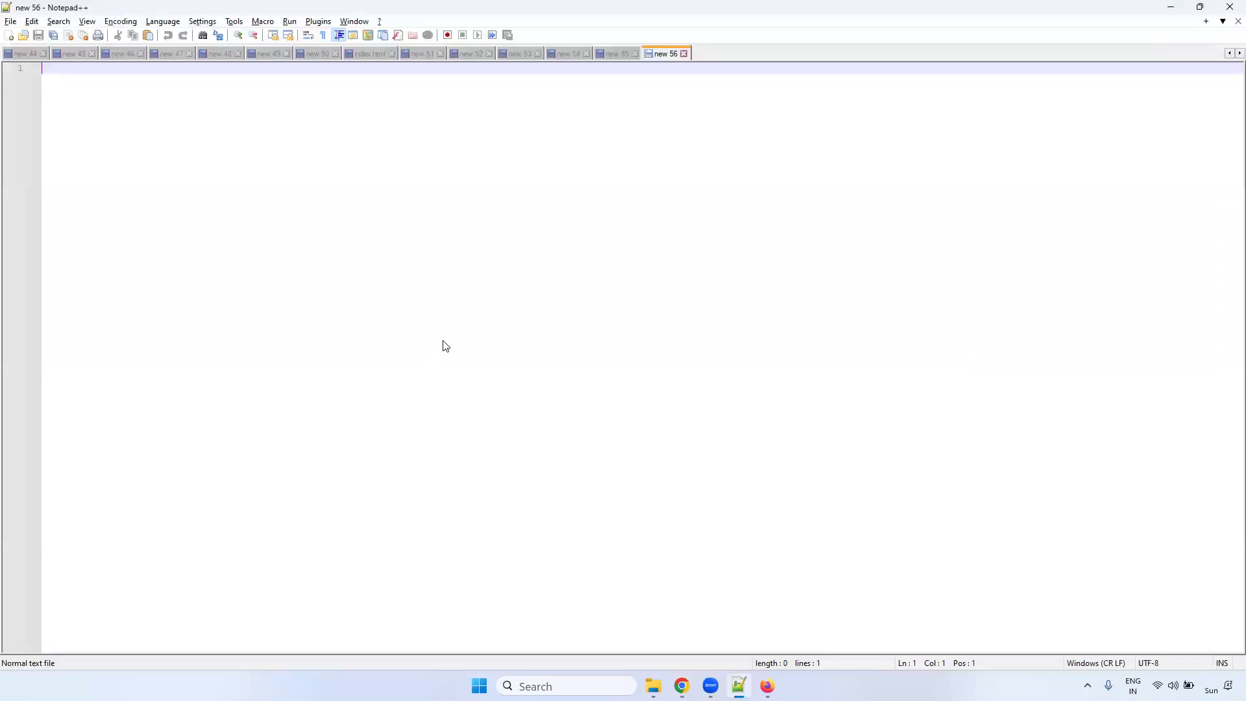
pyautogui.hotkey('alt', 'Tab')
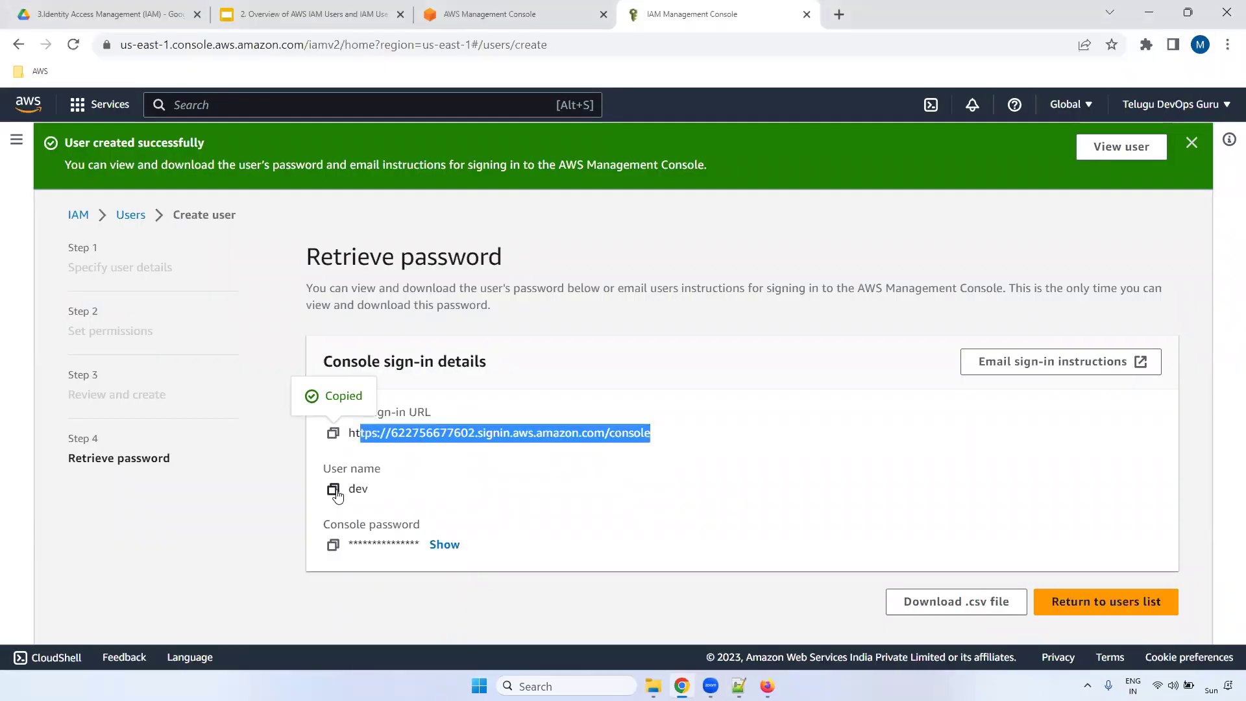
pyautogui.click(333, 489)
pyautogui.hotkey('alt', 'Tab')
pyautogui.press('Return')
pyautogui.press('Return')
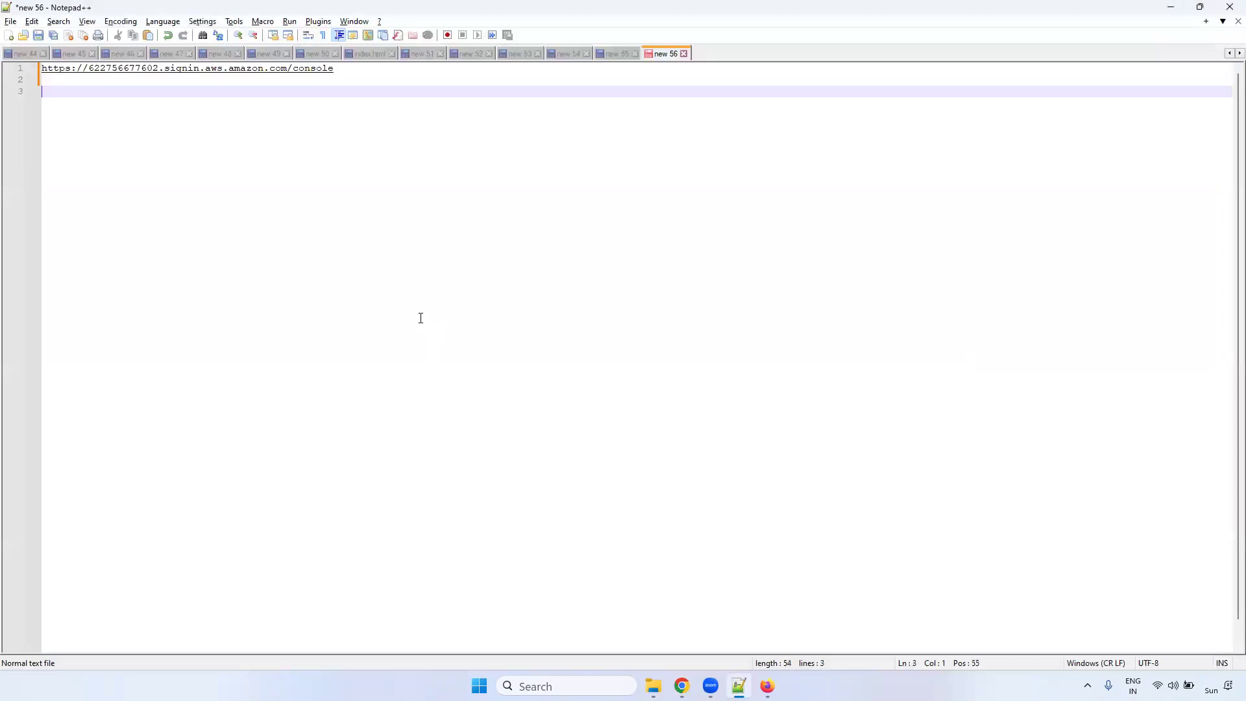
pyautogui.hotkey('ctrl', 'v')
# - Copy the console password into the notes on a new line below the user name
pyautogui.hotkey('alt', 'Tab')
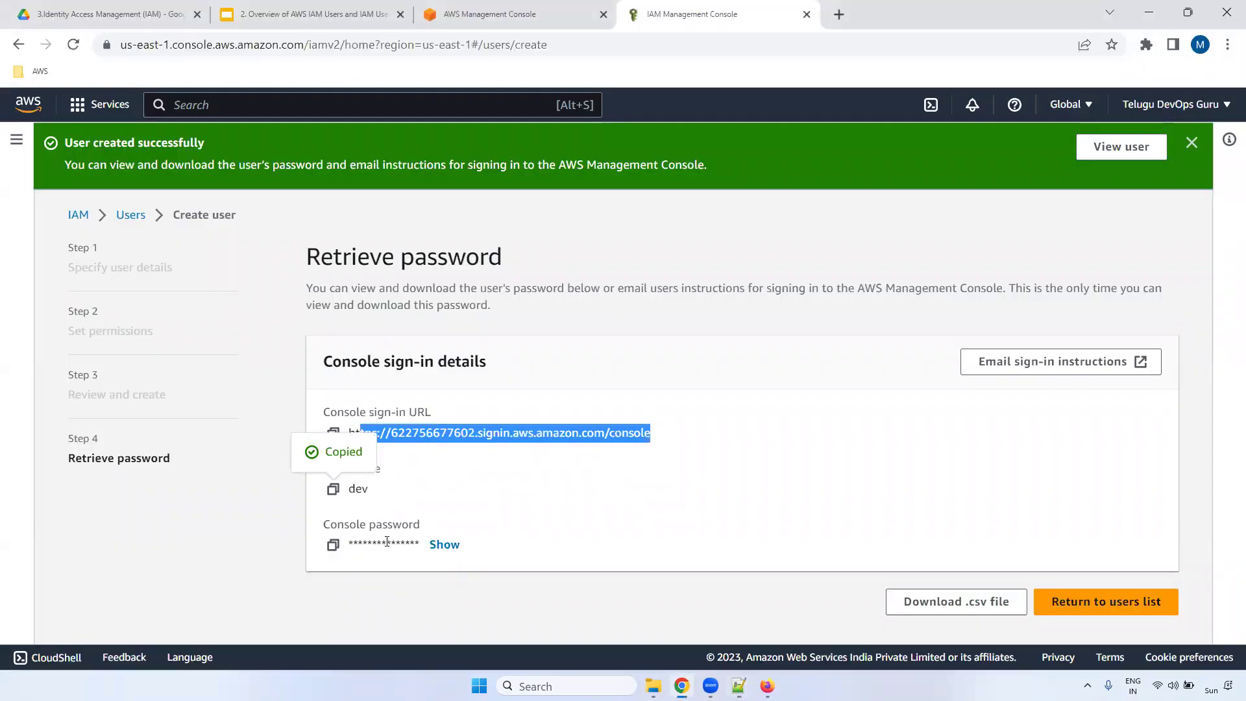
pyautogui.click(514, 514)
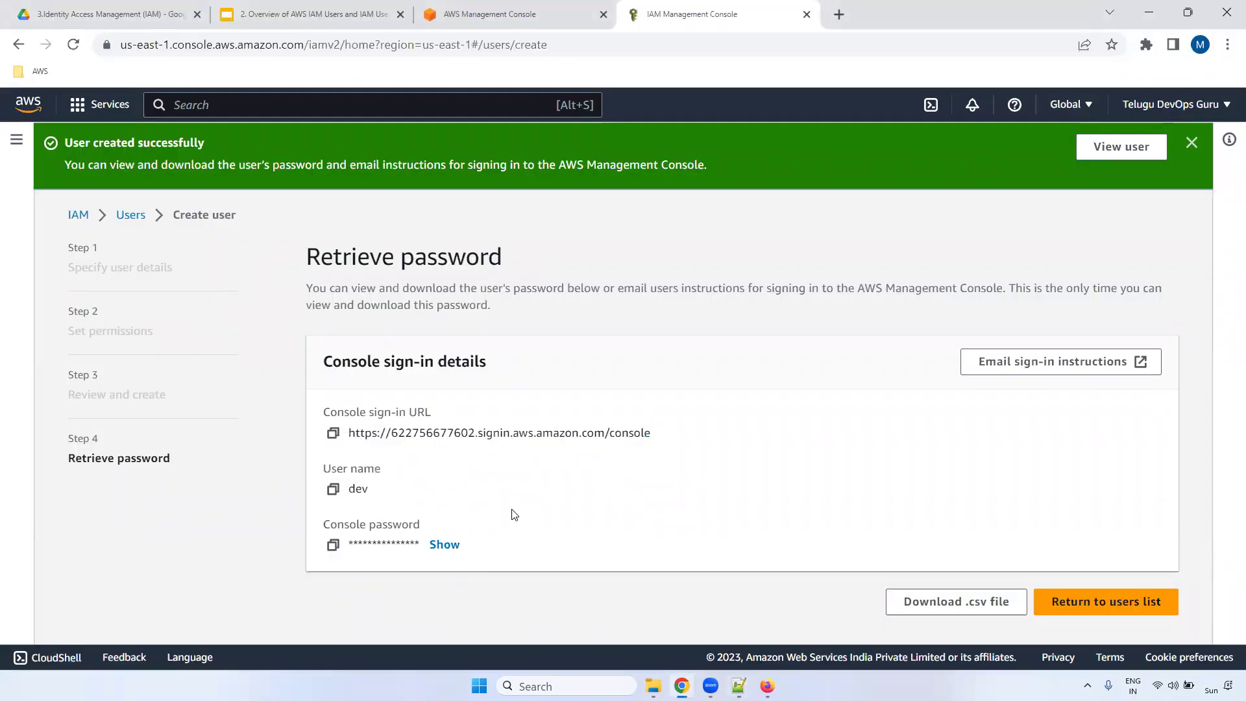
pyautogui.click(333, 544)
pyautogui.hotkey('alt', 'Tab')
pyautogui.press('Return')
pyautogui.press('Return')
pyautogui.hotkey('ctrl', 'v')
pyautogui.hotkey('alt', 'Tab')
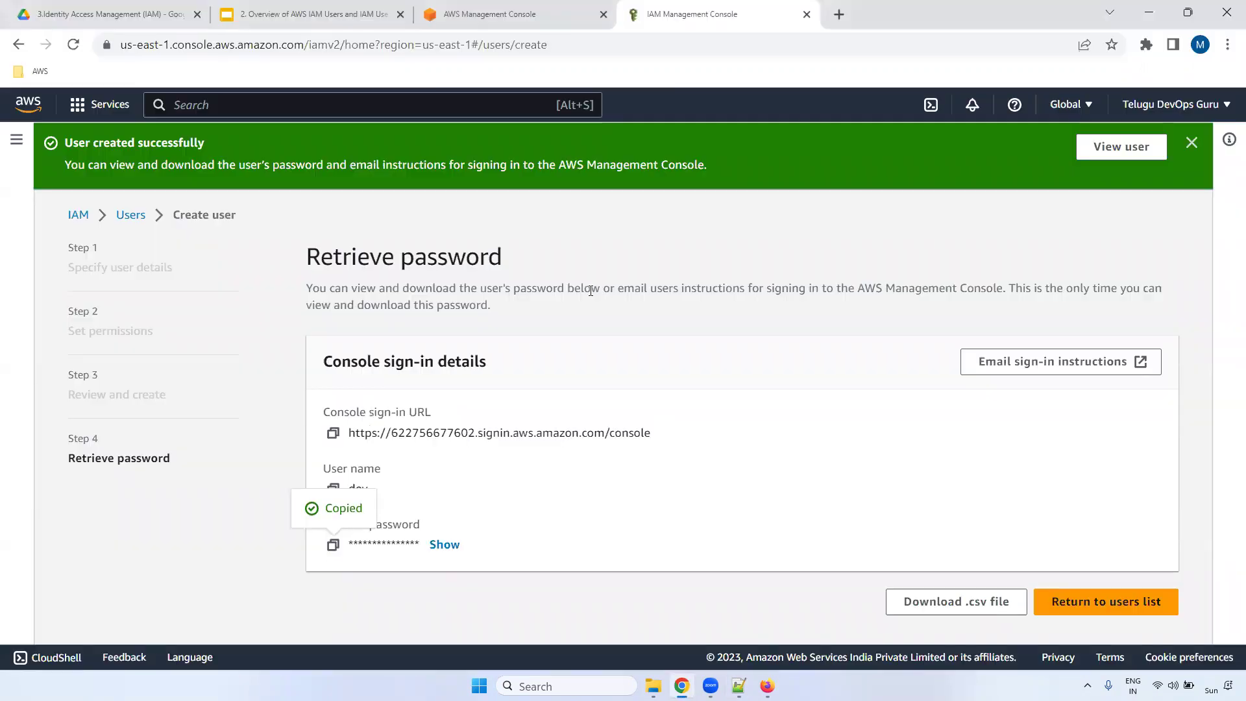
# - Download dev_credentials.csv, inspect its user name, password and sign-in URL in WordPad, then close it
pyautogui.click(964, 606)
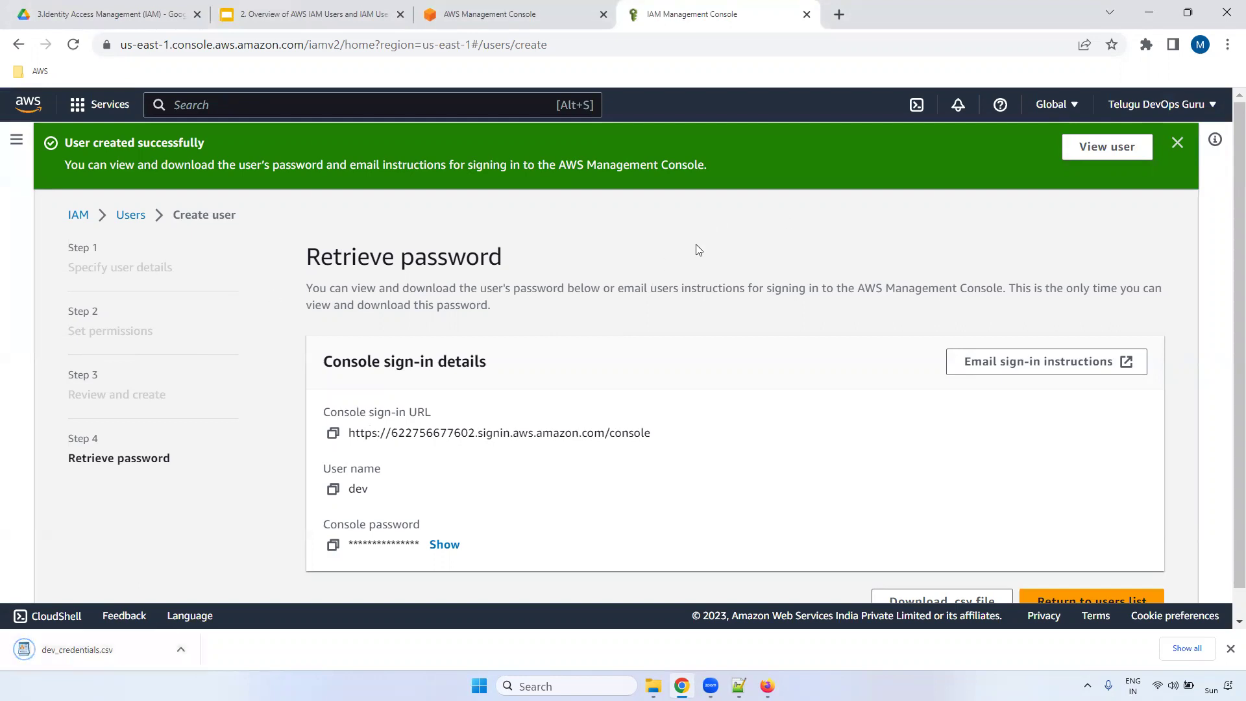
pyautogui.click(57, 652)
pyautogui.moveTo(343, 208)
pyautogui.mouseDown()
pyautogui.moveTo(383, 214)
pyautogui.moveTo(363, 209)
pyautogui.mouseUp()
pyautogui.click(350, 202)
pyautogui.click(434, 214)
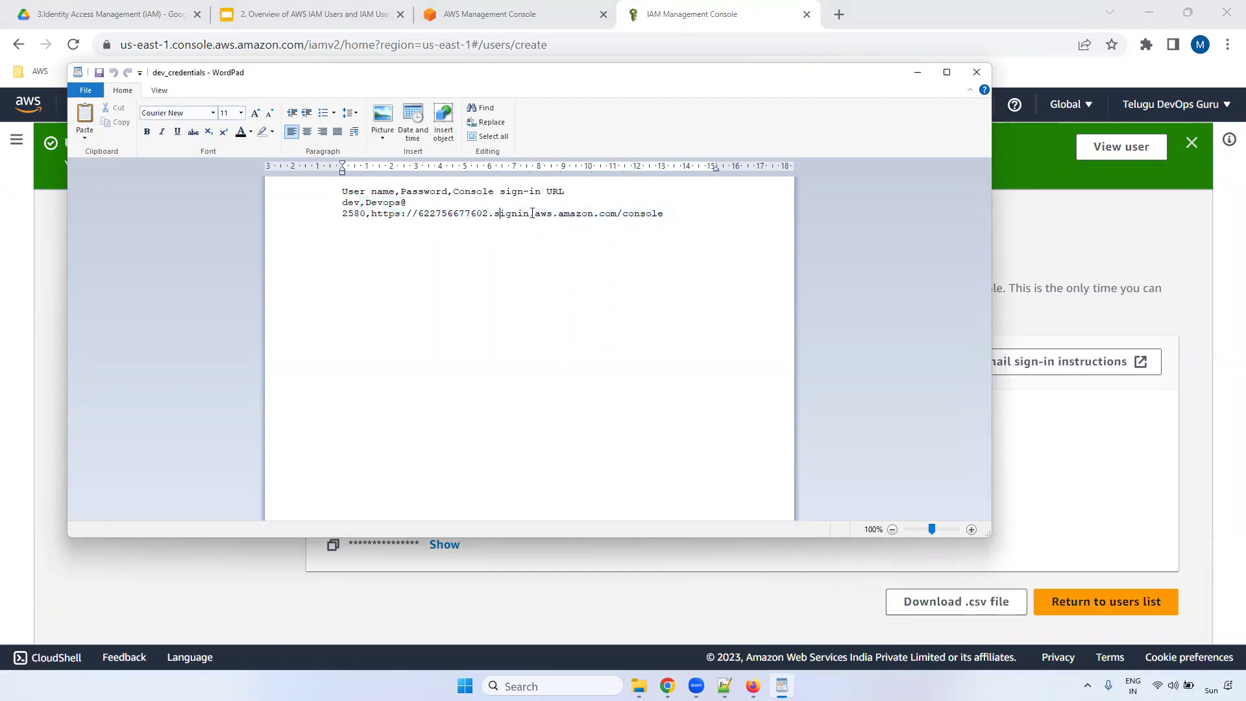
pyautogui.click(977, 72)
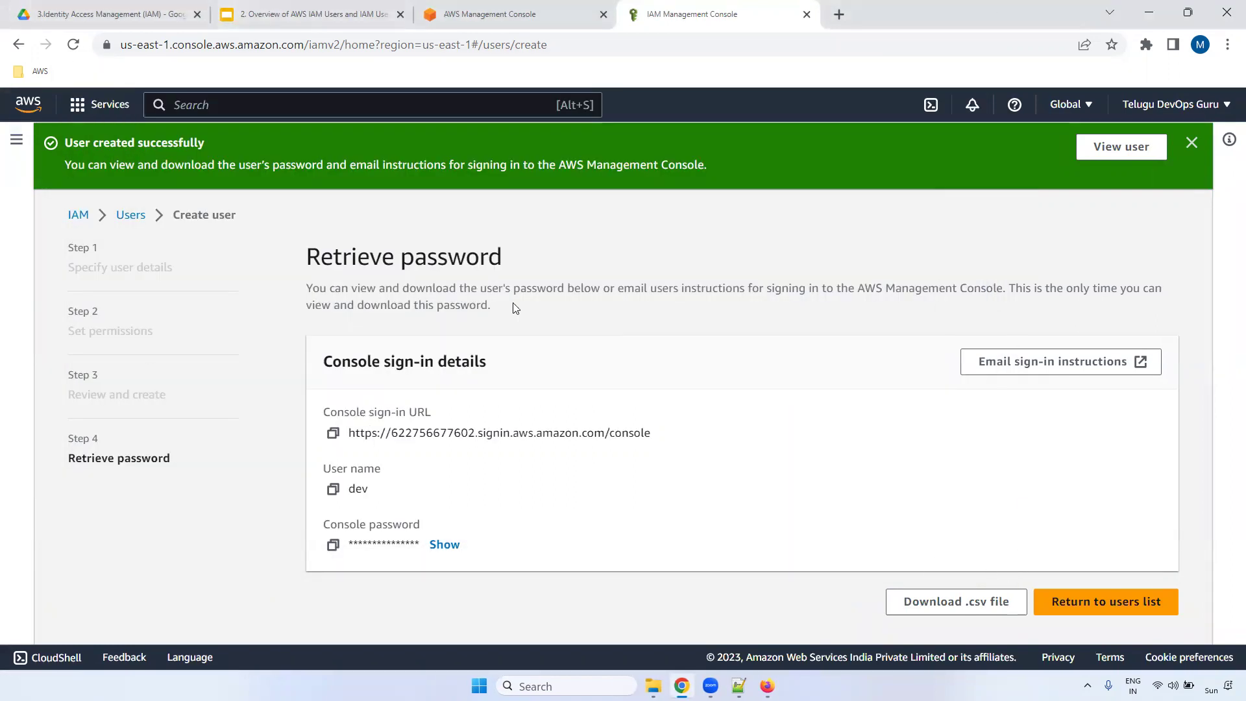
# - Return to the users list, open dev, and review its Access key 1 and 2 status
pyautogui.click(1107, 602)
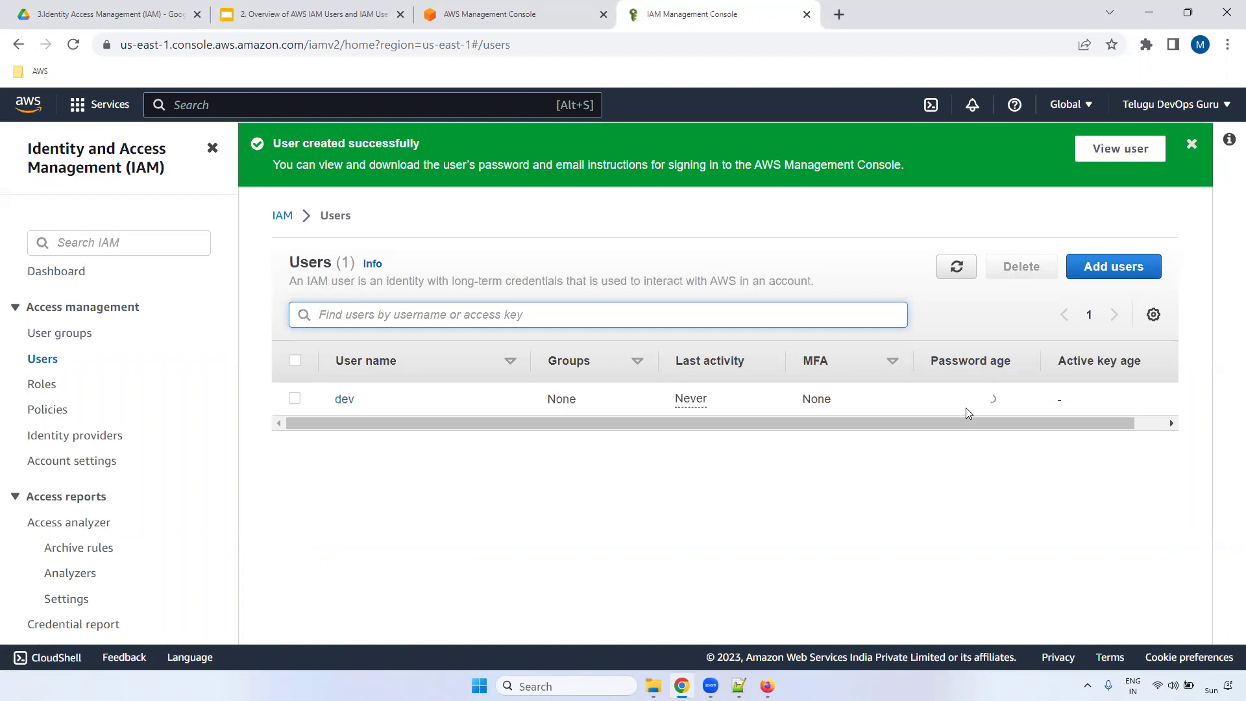
pyautogui.moveTo(1121, 422); pyautogui.dragTo(1204, 426)
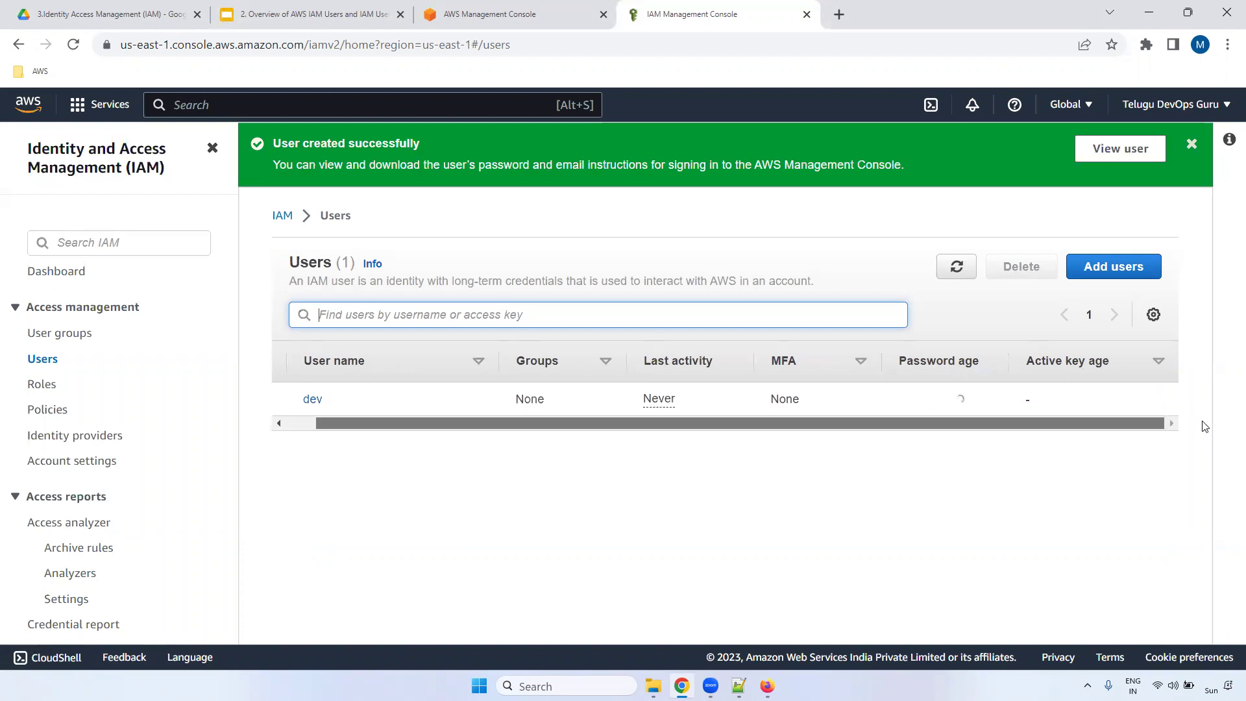
pyautogui.click(312, 400)
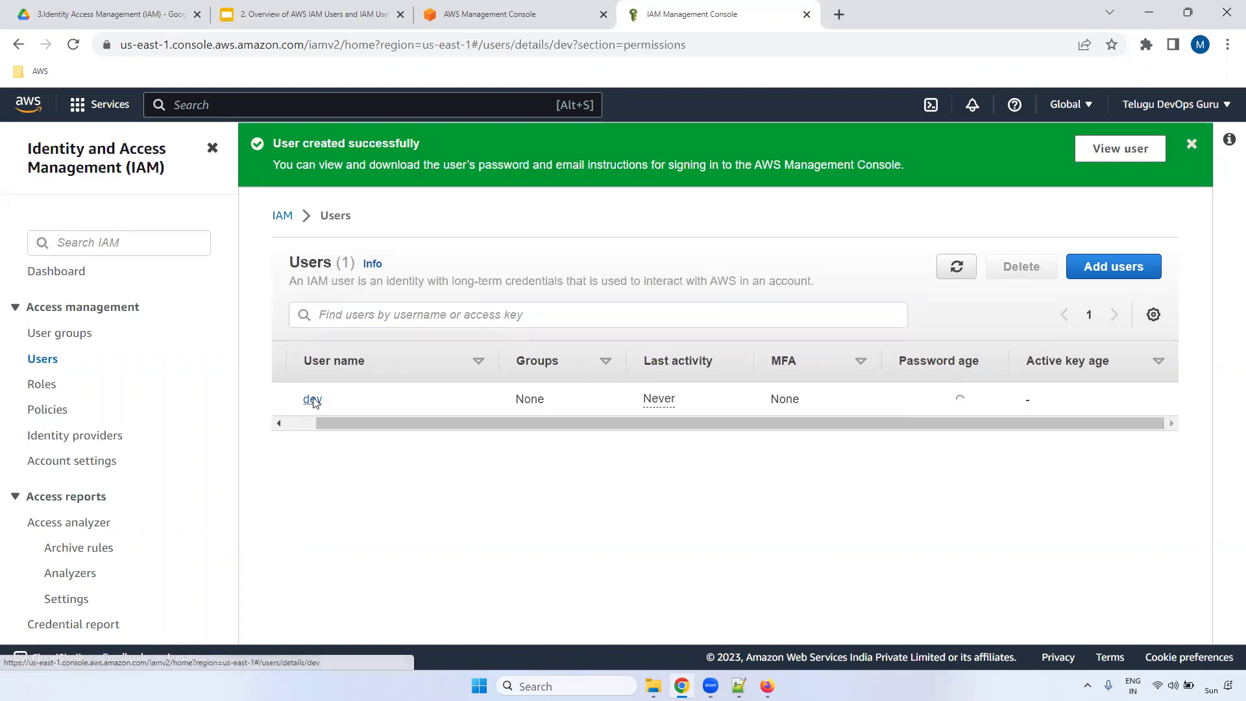
pyautogui.moveTo(1207, 226); pyautogui.dragTo(1220, 200)
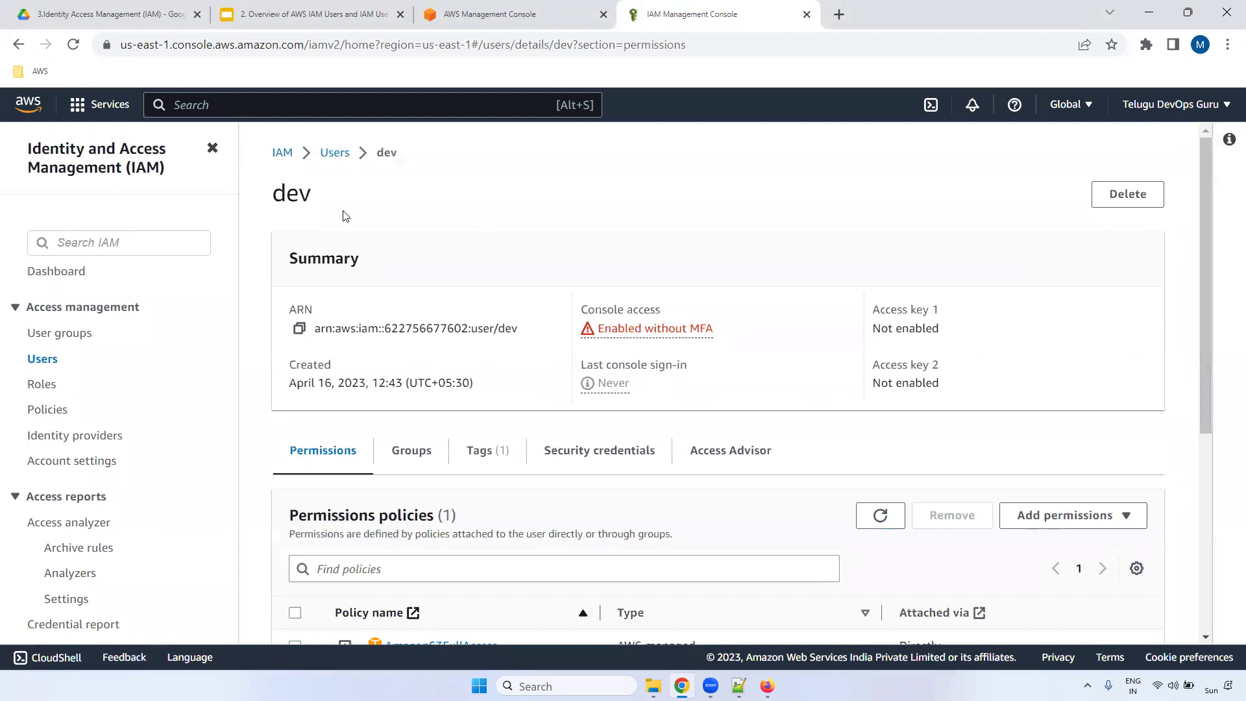
pyautogui.moveTo(874, 310); pyautogui.dragTo(941, 310)
pyautogui.moveTo(871, 361); pyautogui.dragTo(979, 387)
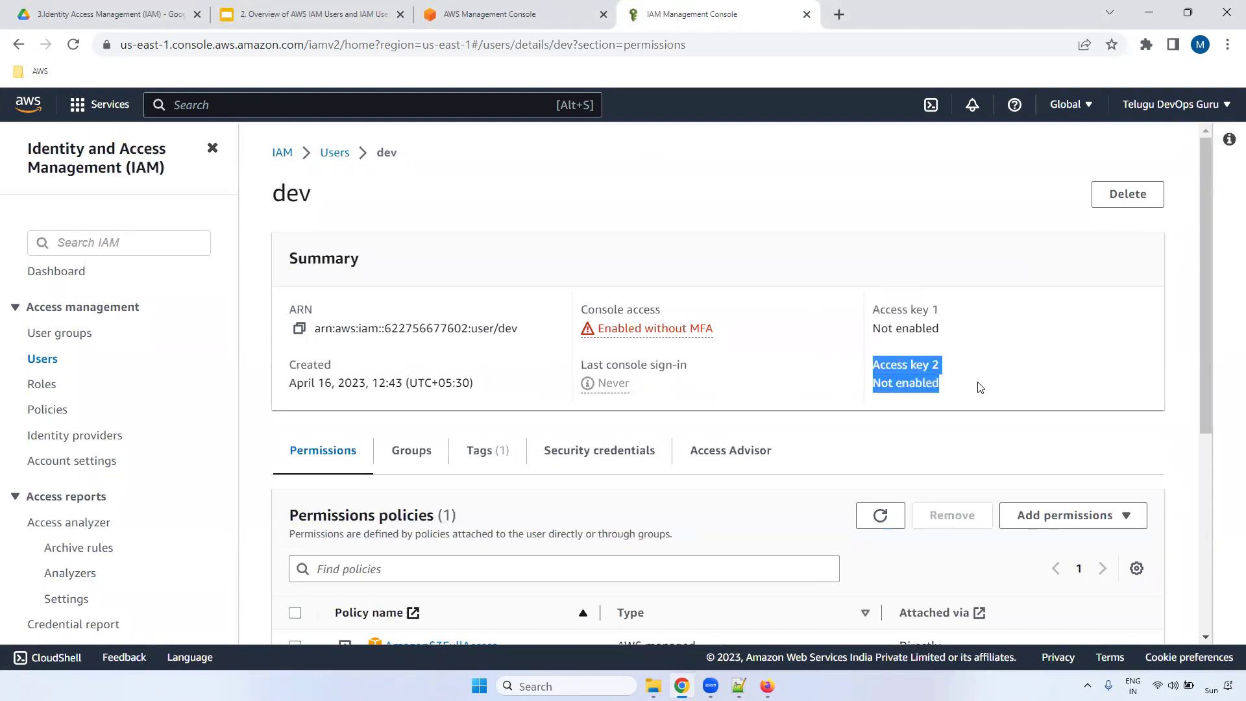
pyautogui.tripleClick(913, 311)
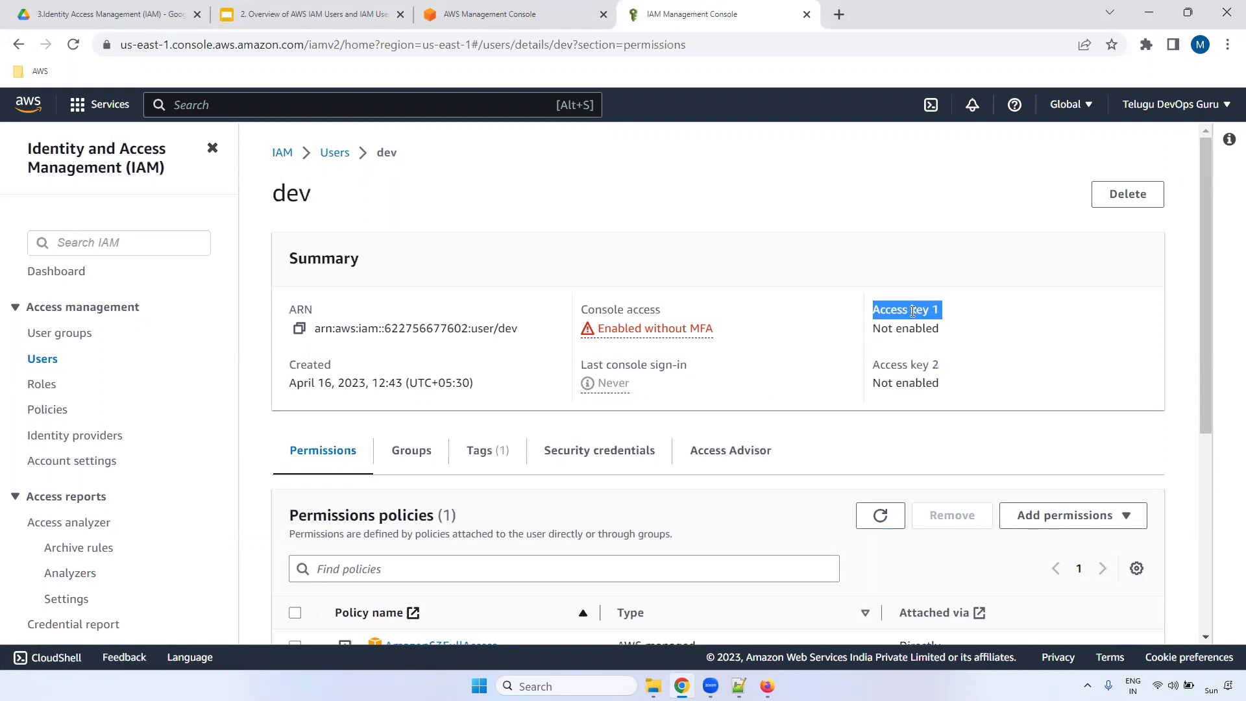
pyautogui.tripleClick(915, 365)
pyautogui.scroll(-4, 1209, 235)
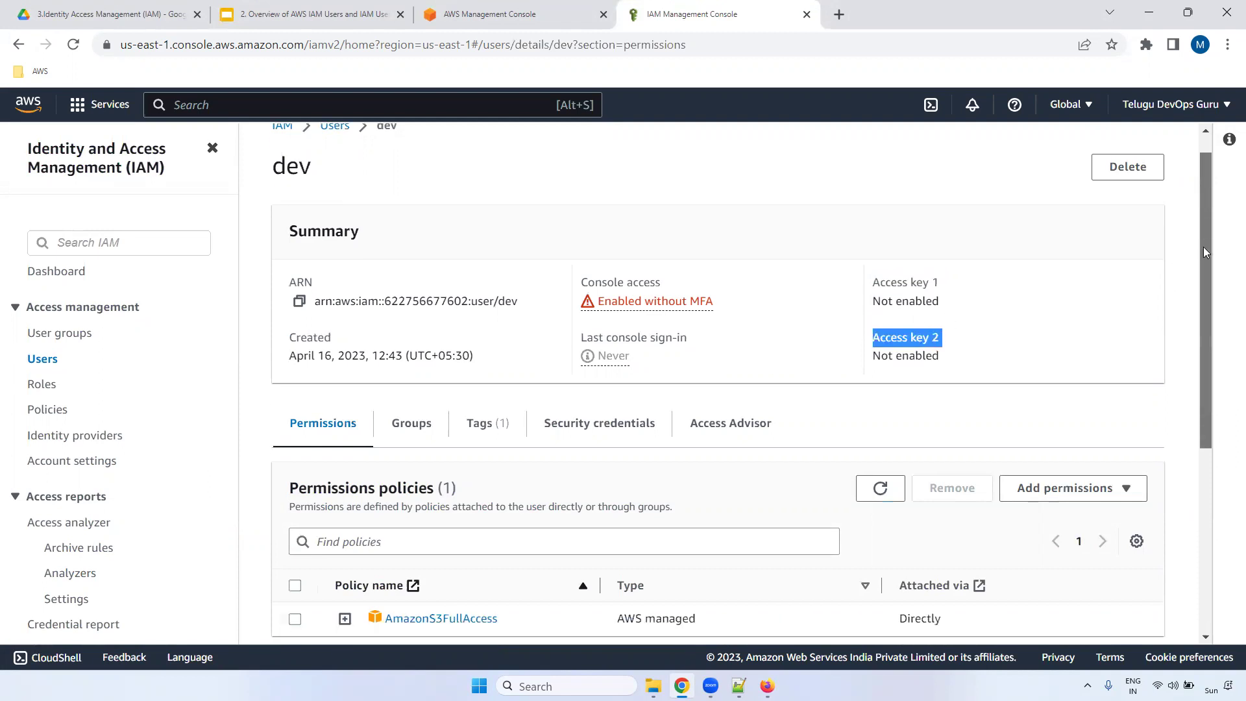
pyautogui.scroll(1, 1212, 355)
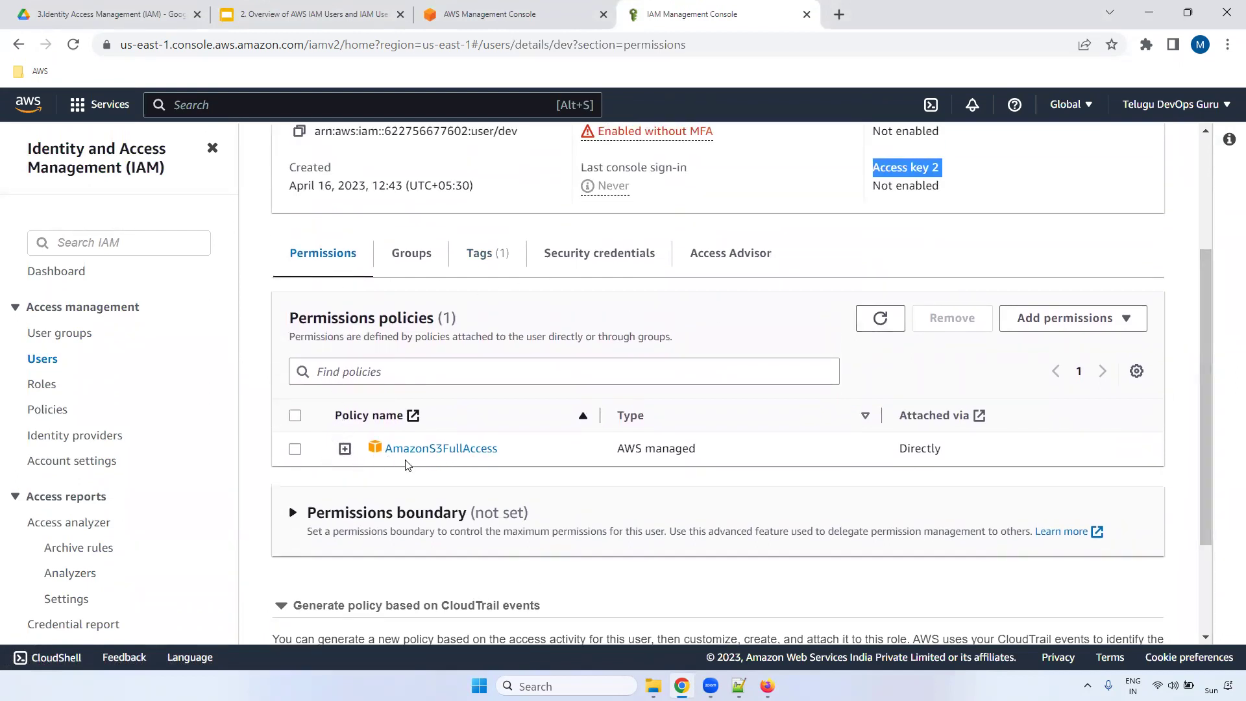
# - Browse dev's Groups and Tags, then view Security credentials down to the empty Access keys section
pyautogui.click(425, 249)
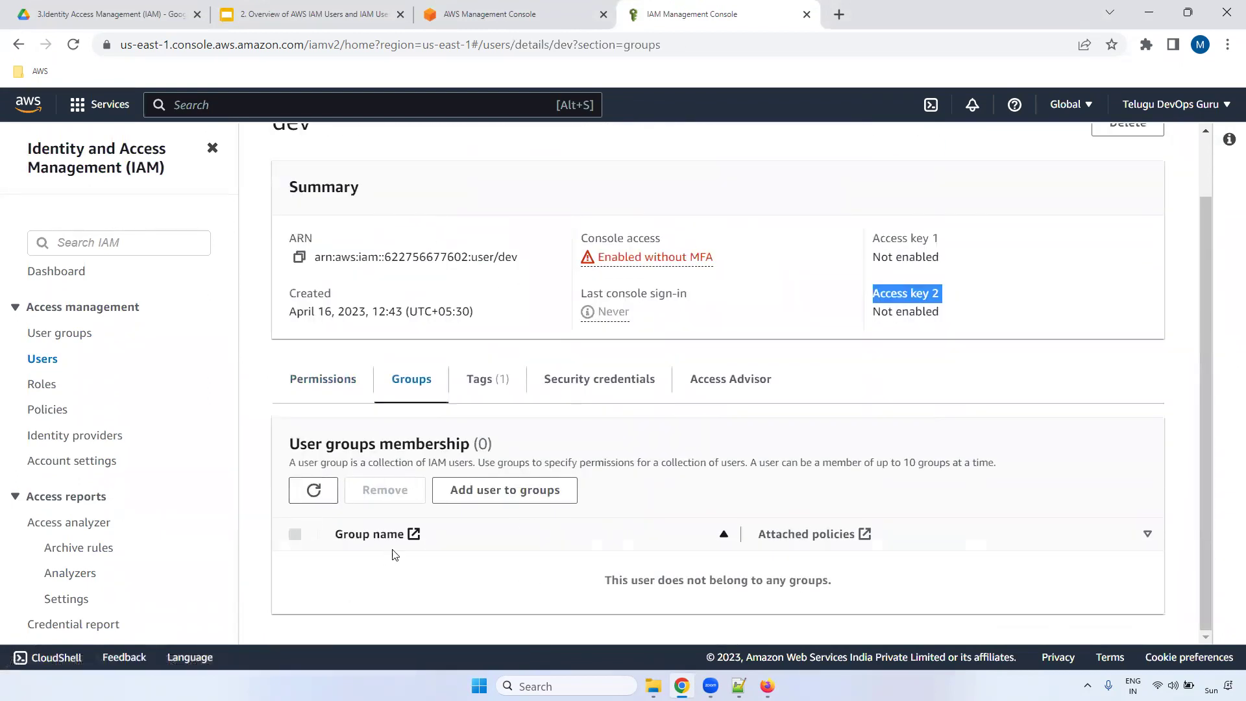
pyautogui.click(490, 389)
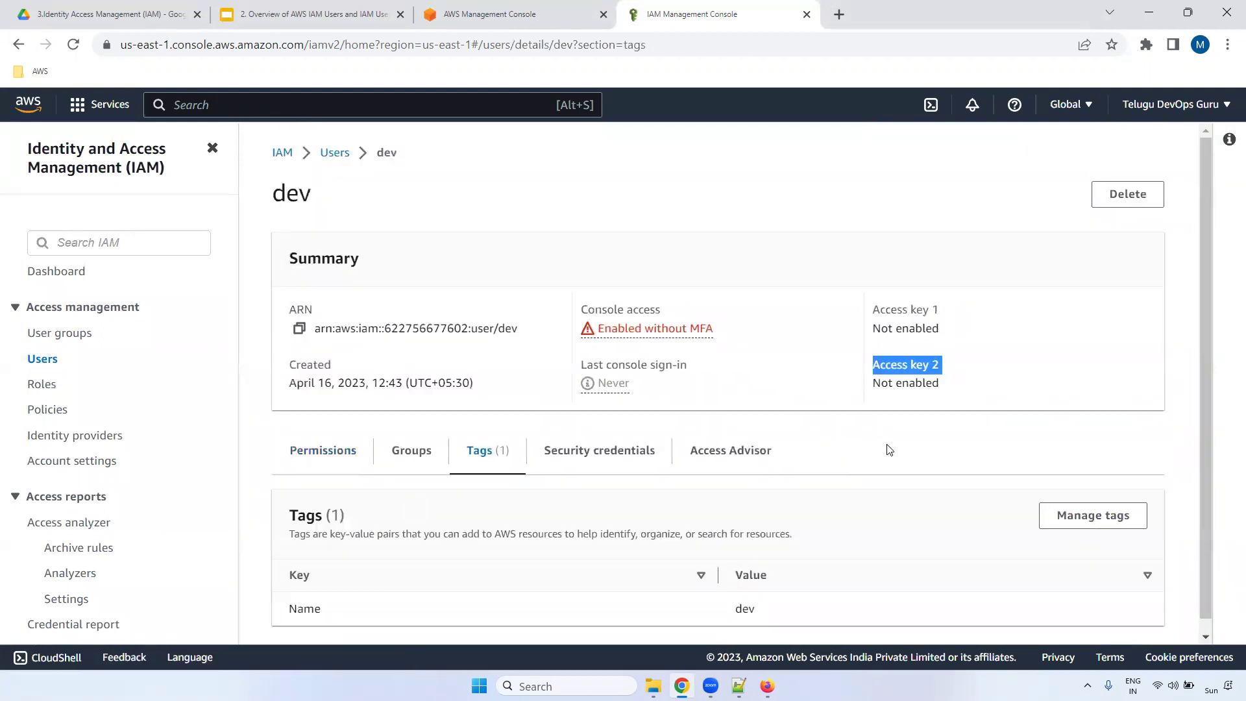
pyautogui.scroll(-1, 1212, 229)
pyautogui.click(609, 440)
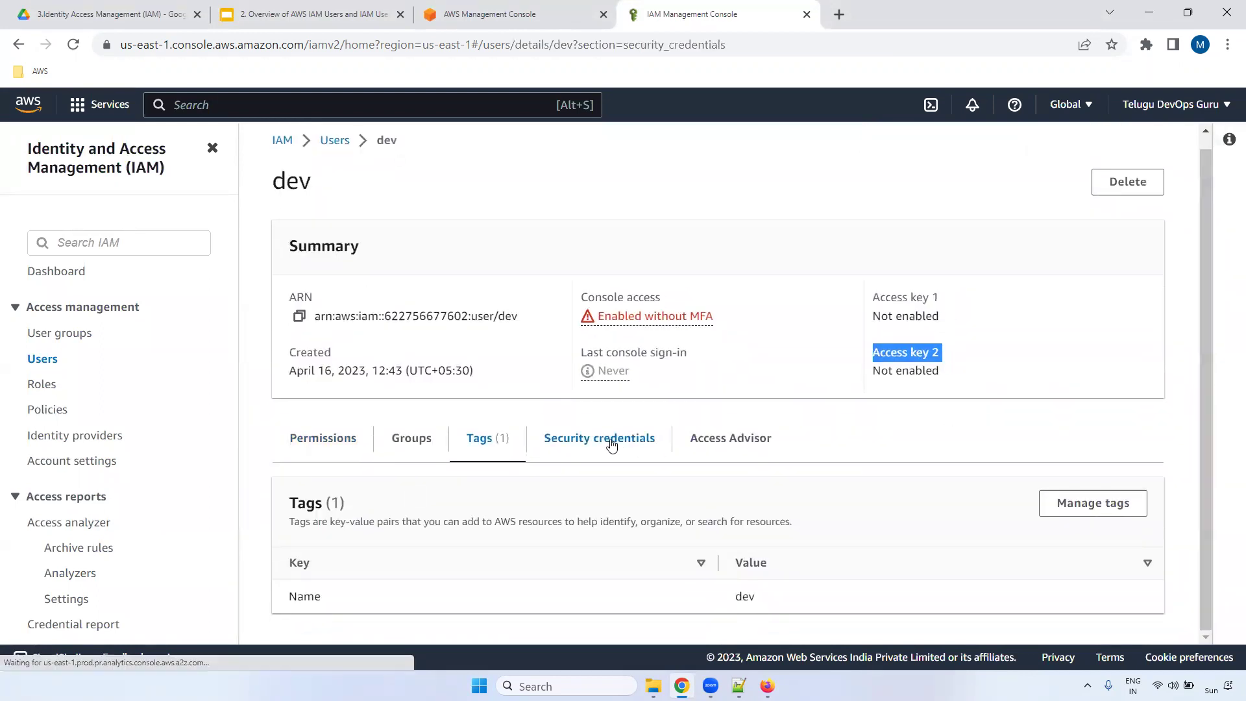
pyautogui.moveTo(1199, 197); pyautogui.dragTo(1202, 265)
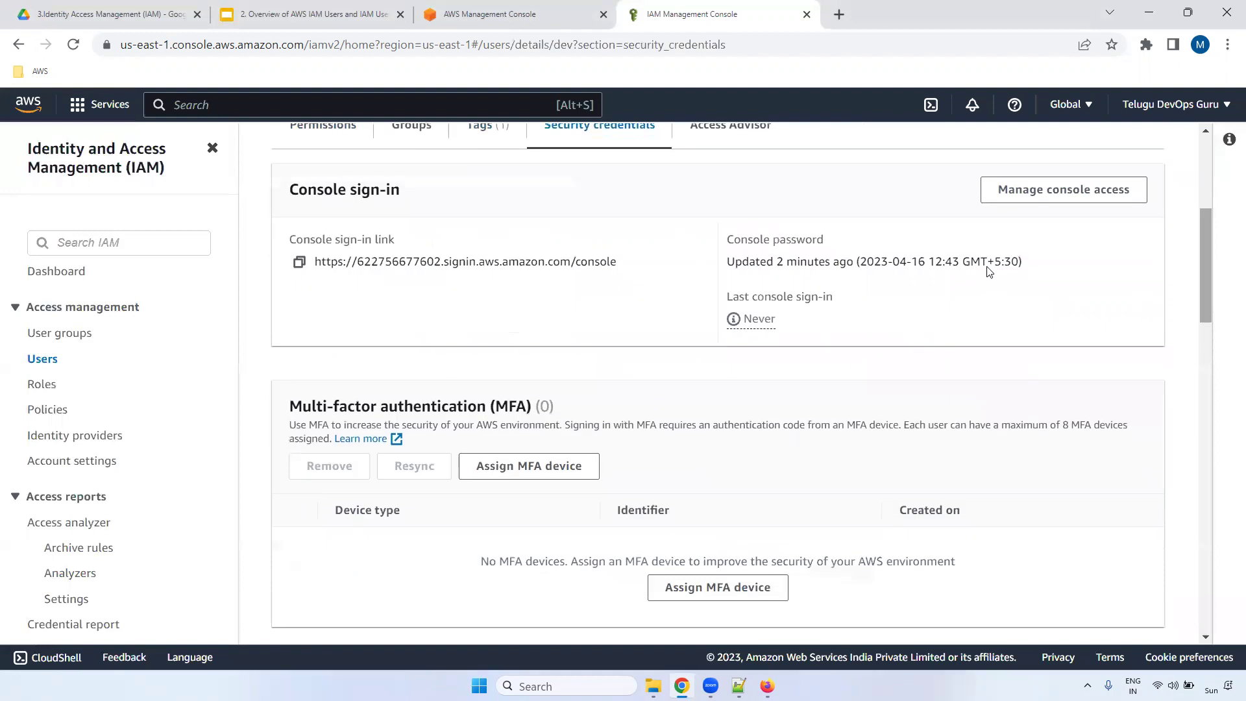
pyautogui.moveTo(324, 253); pyautogui.dragTo(800, 251)
pyautogui.tripleClick(758, 240)
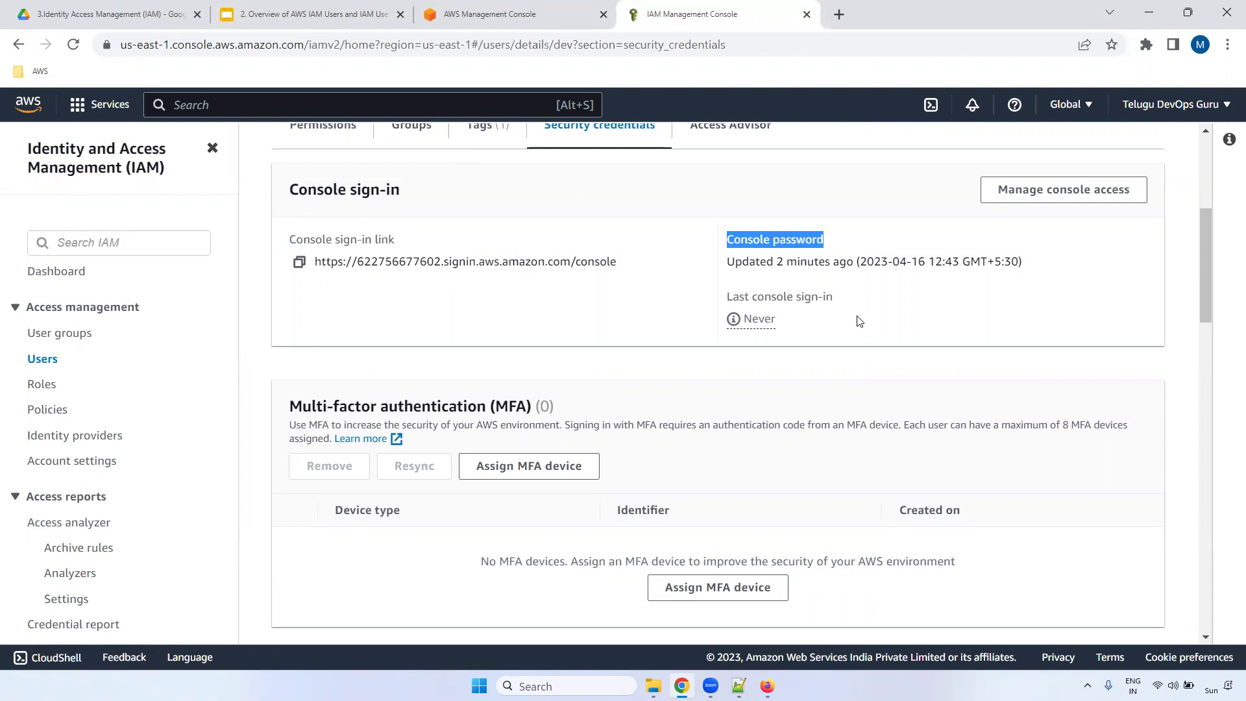
pyautogui.moveTo(292, 406); pyautogui.dragTo(586, 410)
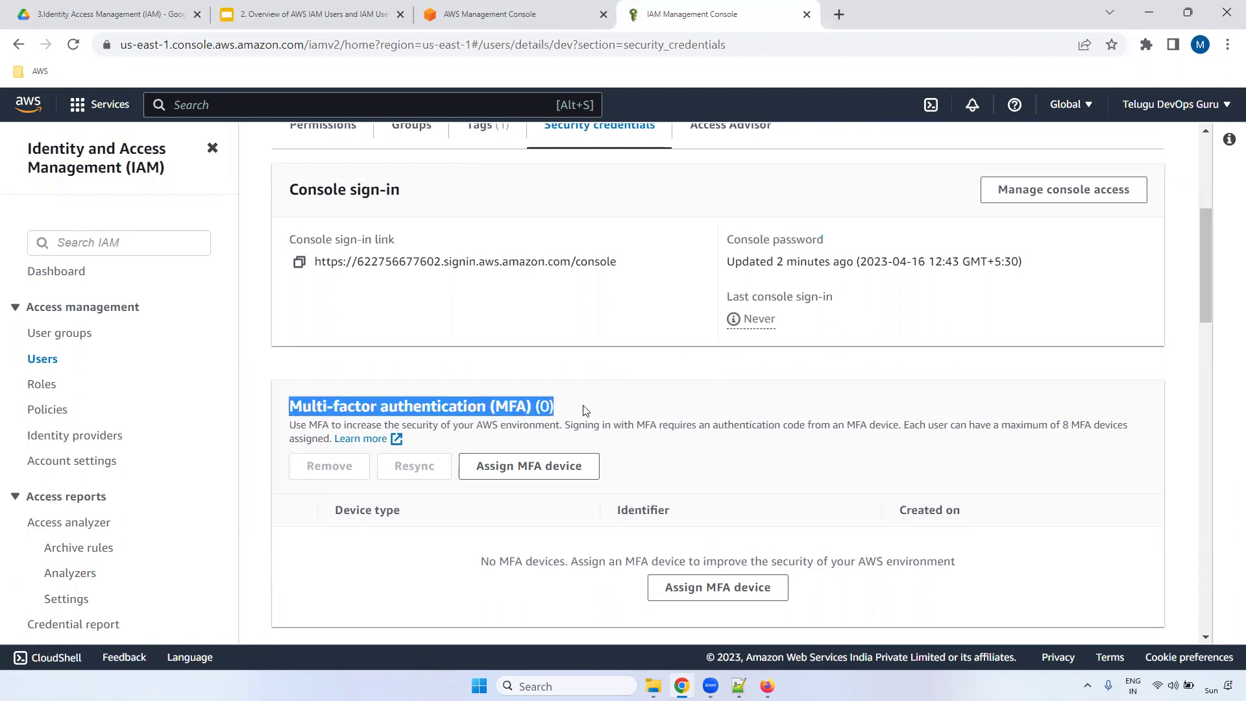
pyautogui.moveTo(1206, 235); pyautogui.dragTo(1205, 270)
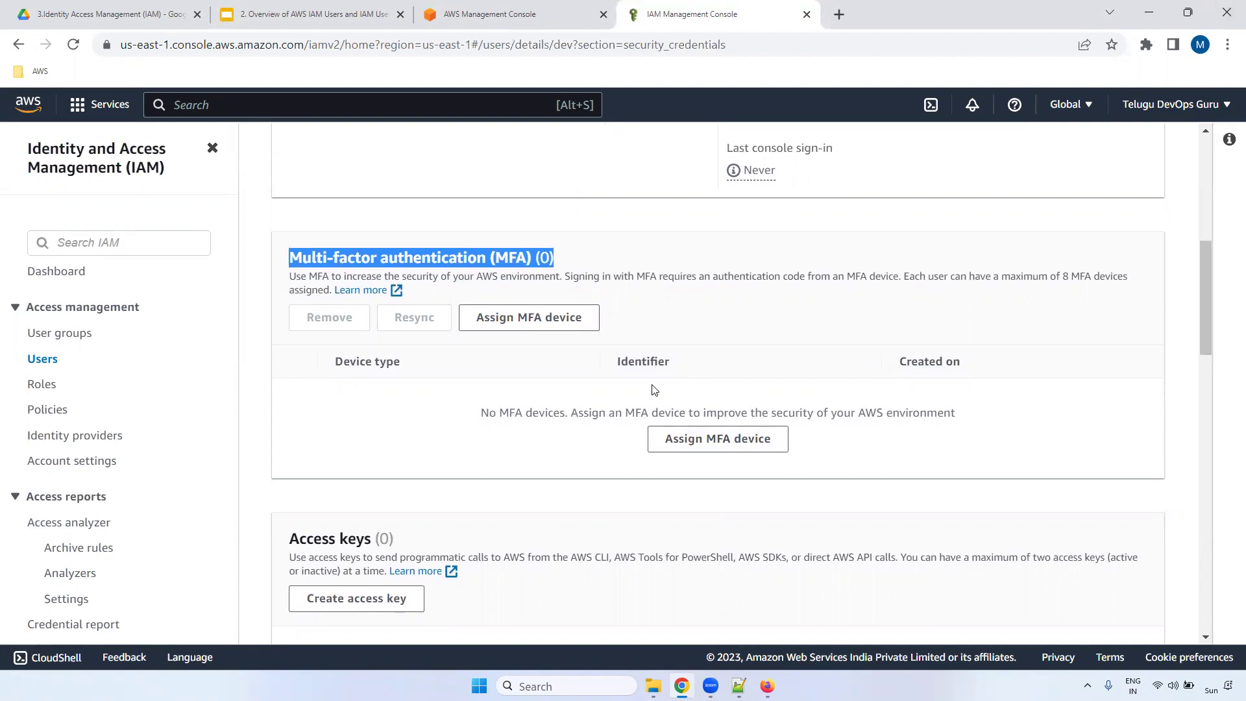
pyautogui.tripleClick(464, 262)
pyautogui.moveTo(1207, 260); pyautogui.dragTo(1204, 343)
pyautogui.moveTo(290, 175); pyautogui.dragTo(405, 176)
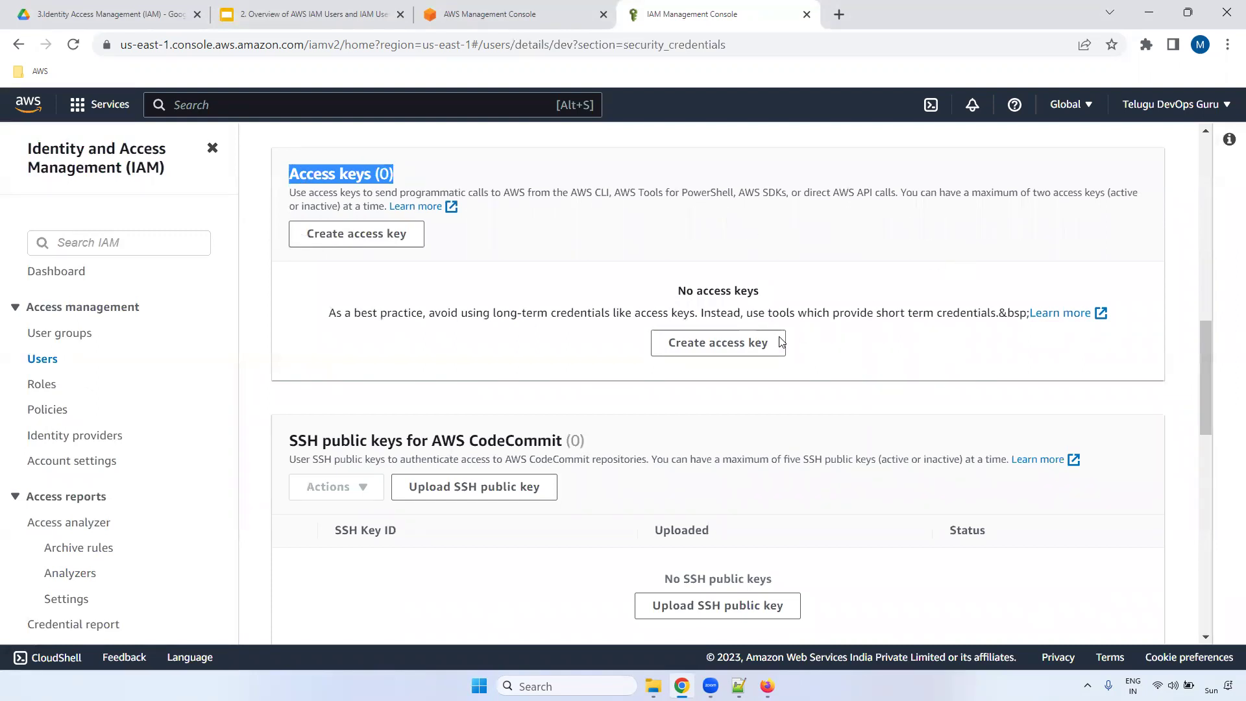
# - Begin an access key for dev with the Command Line Interface (CLI) use case, reaching the description tag
pyautogui.click(687, 346)
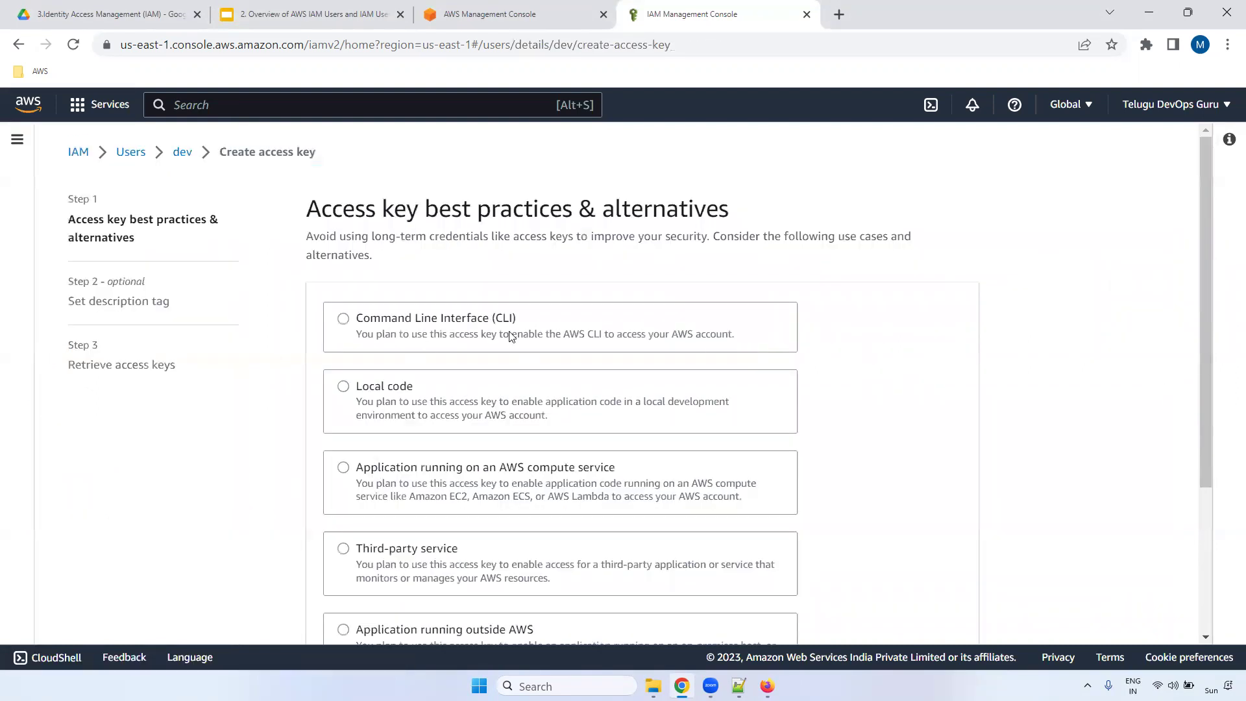
pyautogui.moveTo(1209, 203); pyautogui.dragTo(1204, 231)
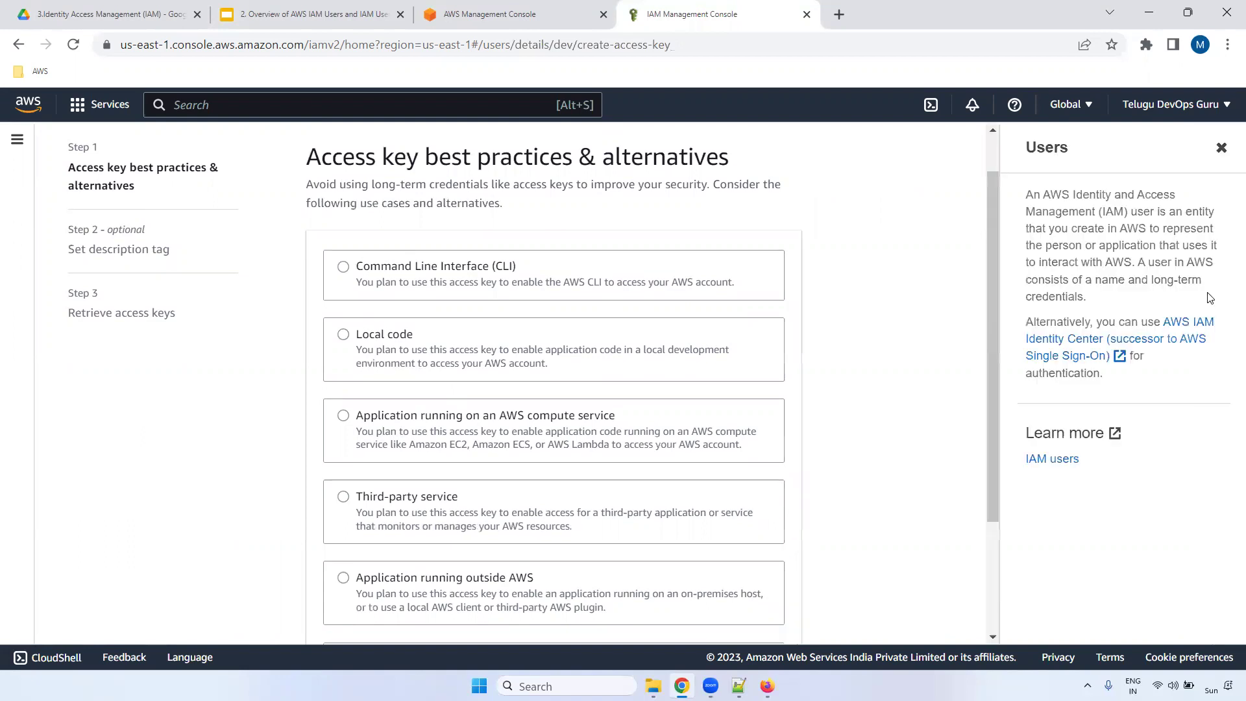
pyautogui.click(350, 267)
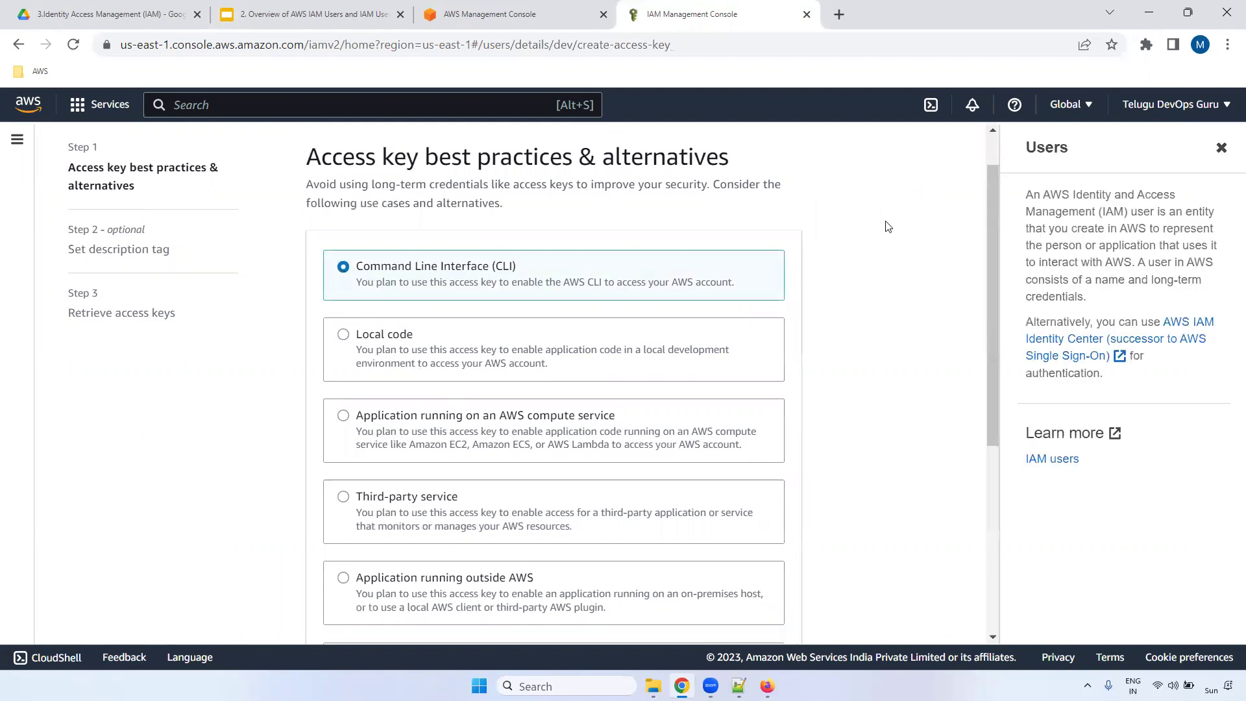
pyautogui.moveTo(991, 185); pyautogui.dragTo(975, 392)
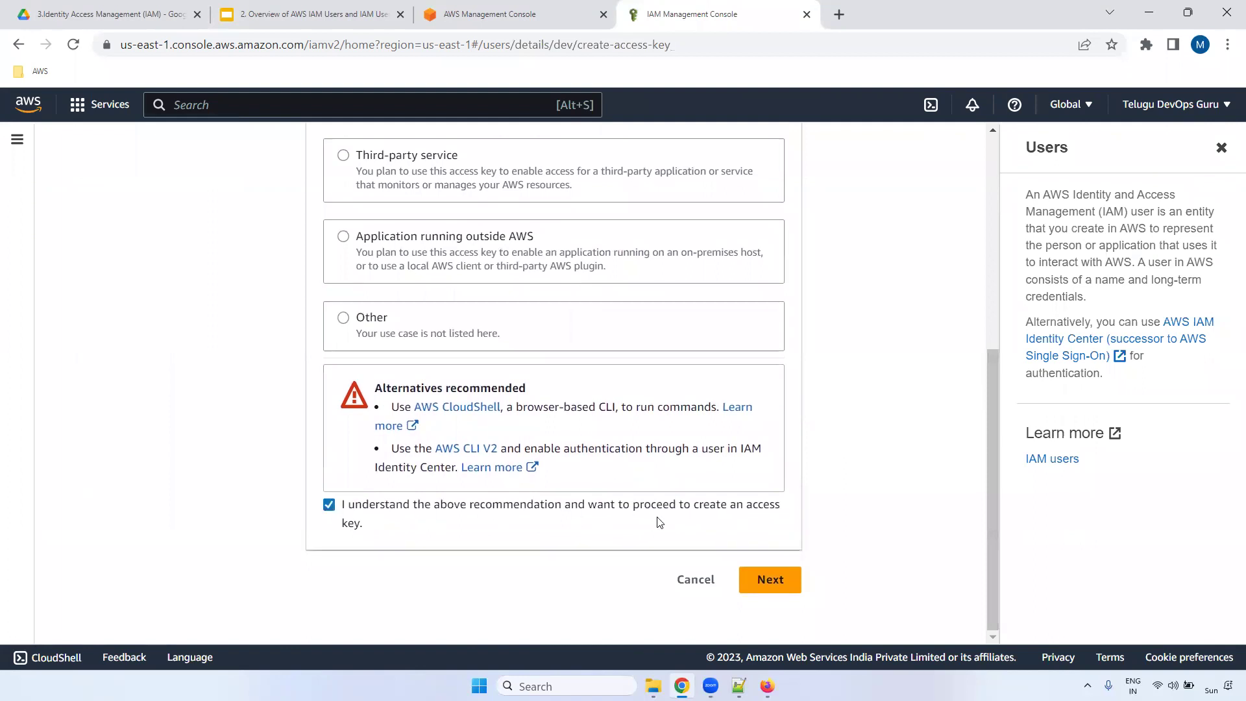
pyautogui.click(772, 579)
pyautogui.click(388, 364)
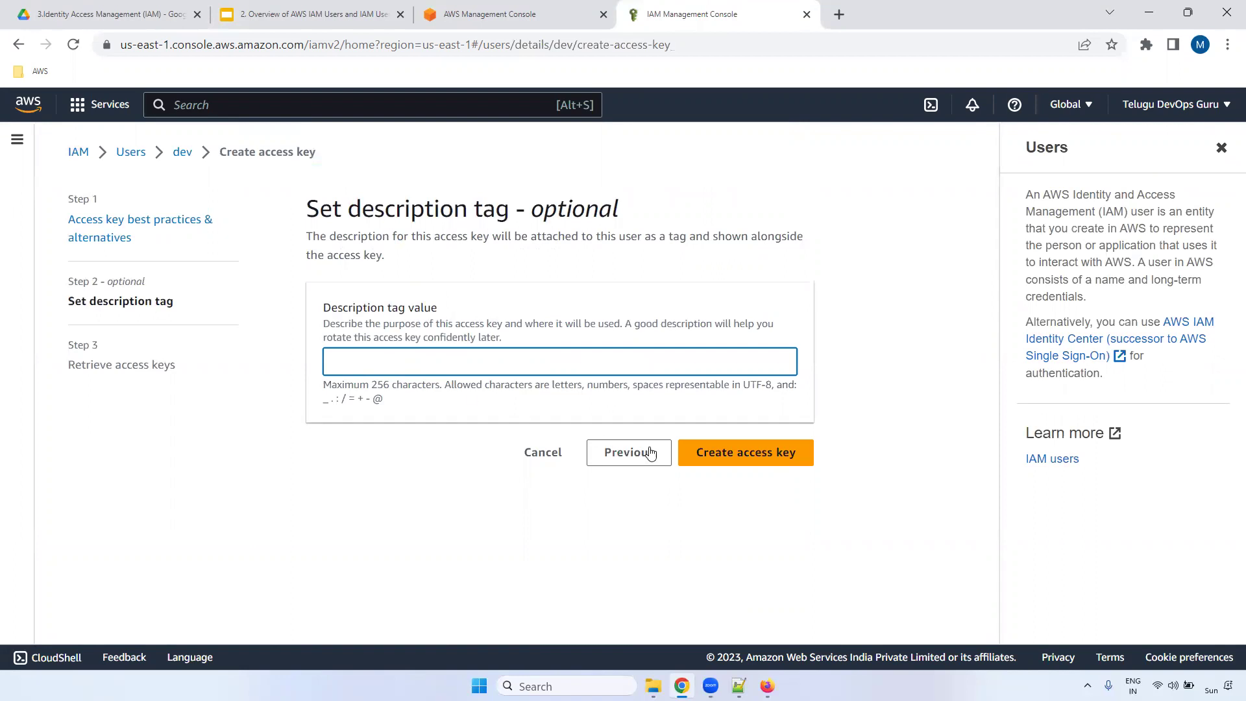
# - Create dev's access key and paste the access key ID and secret access key into the notes
pyautogui.click(751, 462)
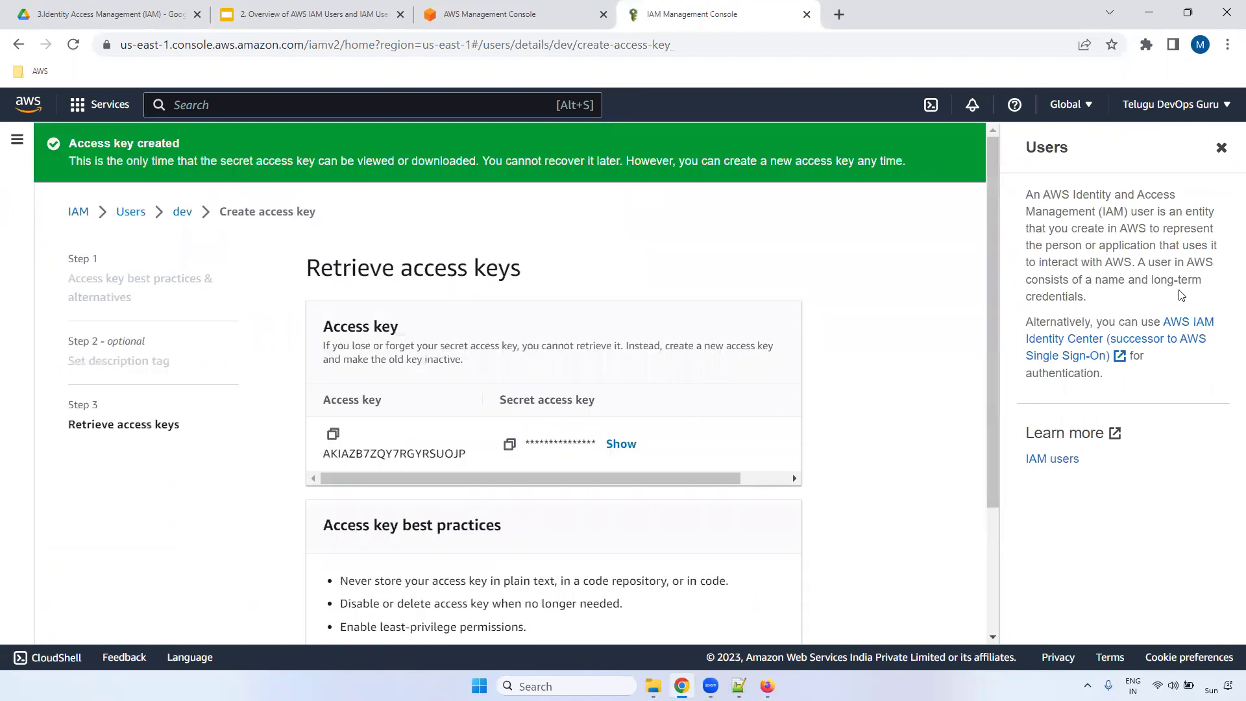
pyautogui.click(334, 434)
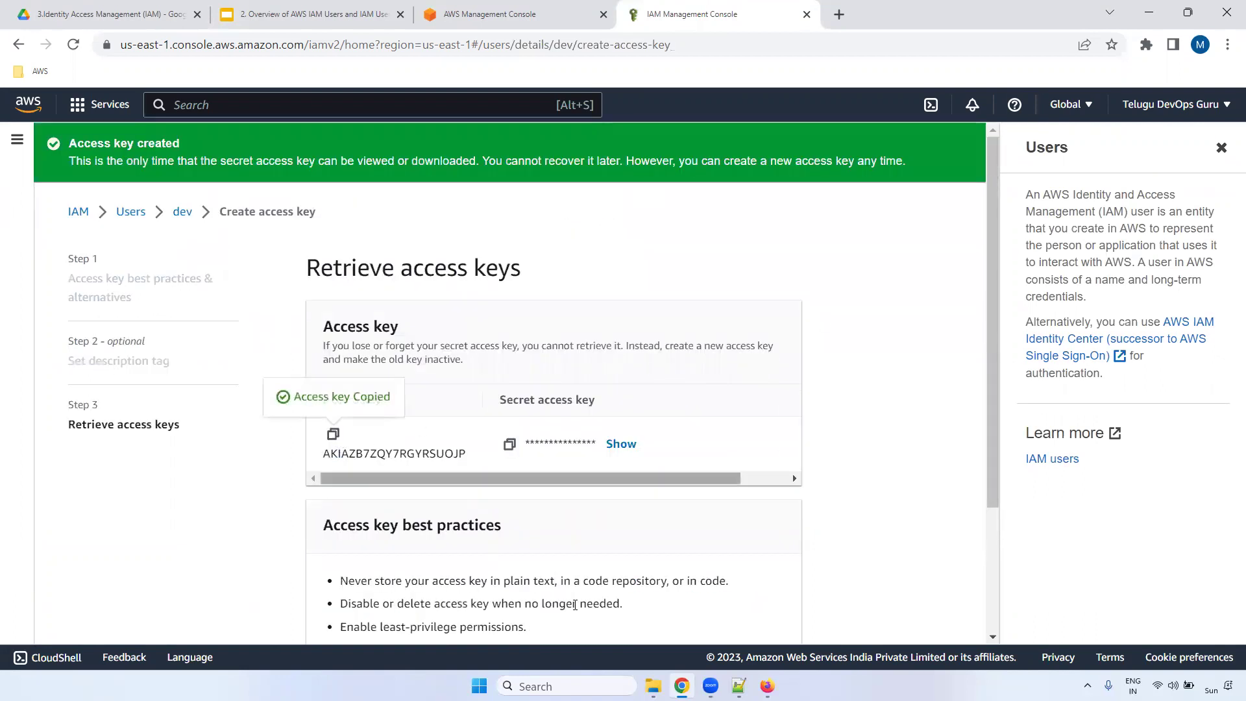
pyautogui.click(739, 685)
pyautogui.press('Return')
pyautogui.press('Return')
pyautogui.press('Return')
pyautogui.press('Return')
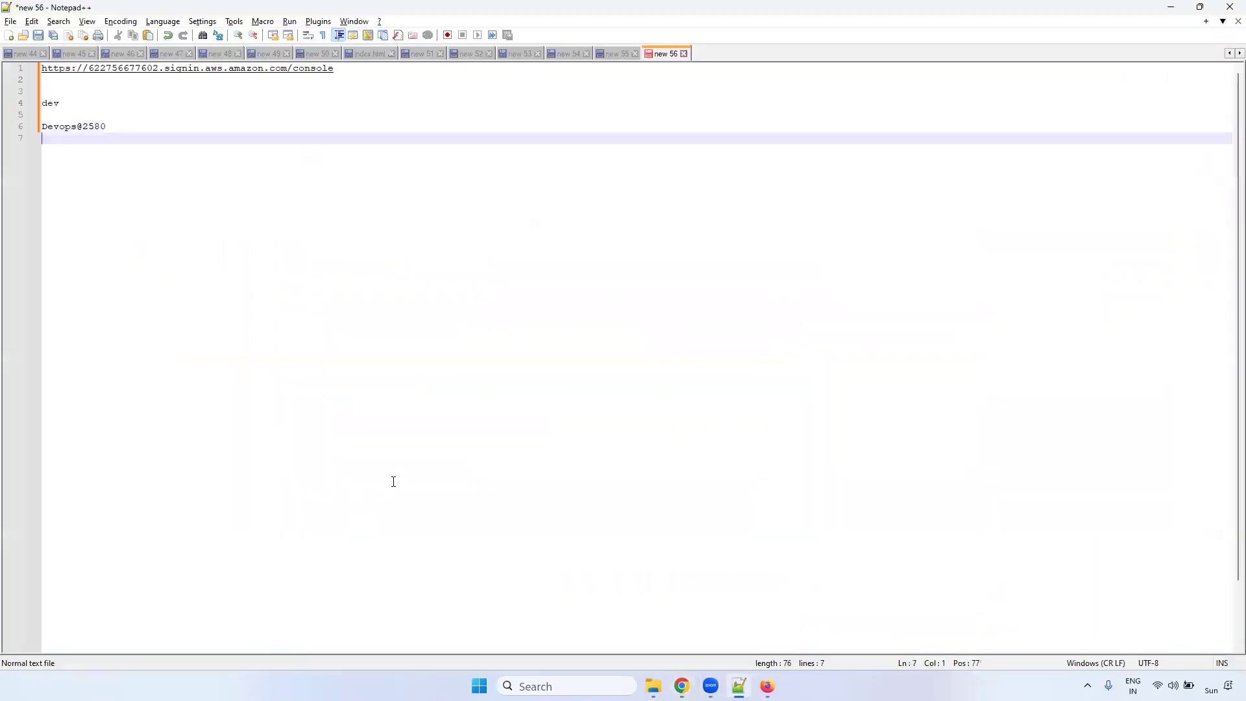
pyautogui.hotkey('ctrl', 'v')
pyautogui.press('Return')
pyautogui.press('Return')
pyautogui.hotkey('alt', 'Tab')
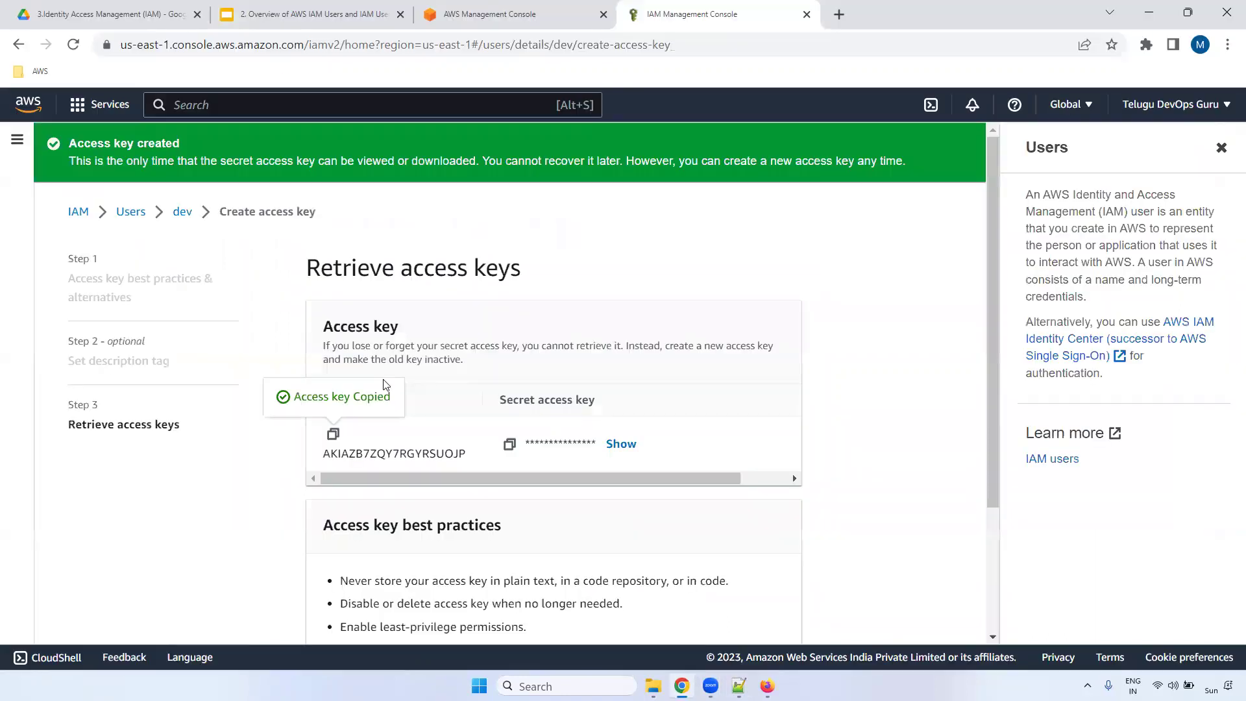
pyautogui.click(509, 444)
pyautogui.hotkey('alt', 'Tab')
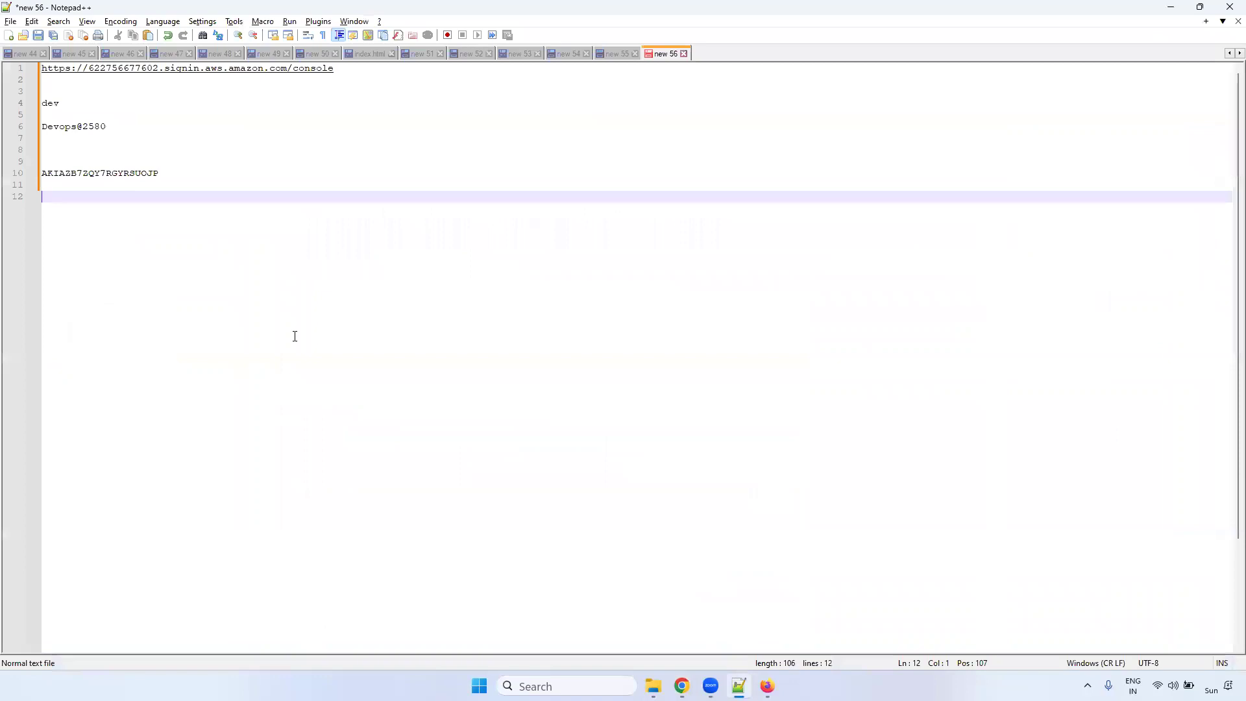
pyautogui.press('Return')
pyautogui.hotkey('ctrl', 'v')
pyautogui.press('Return')
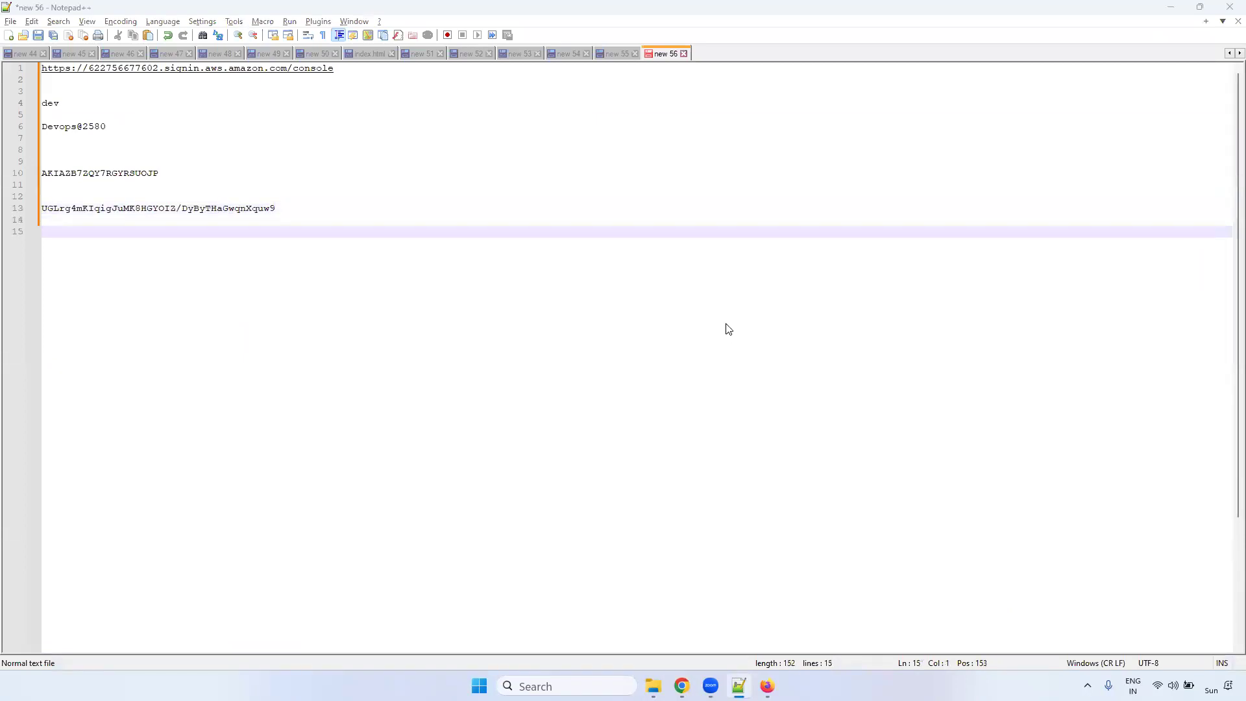
pyautogui.hotkey('alt', 'Tab')
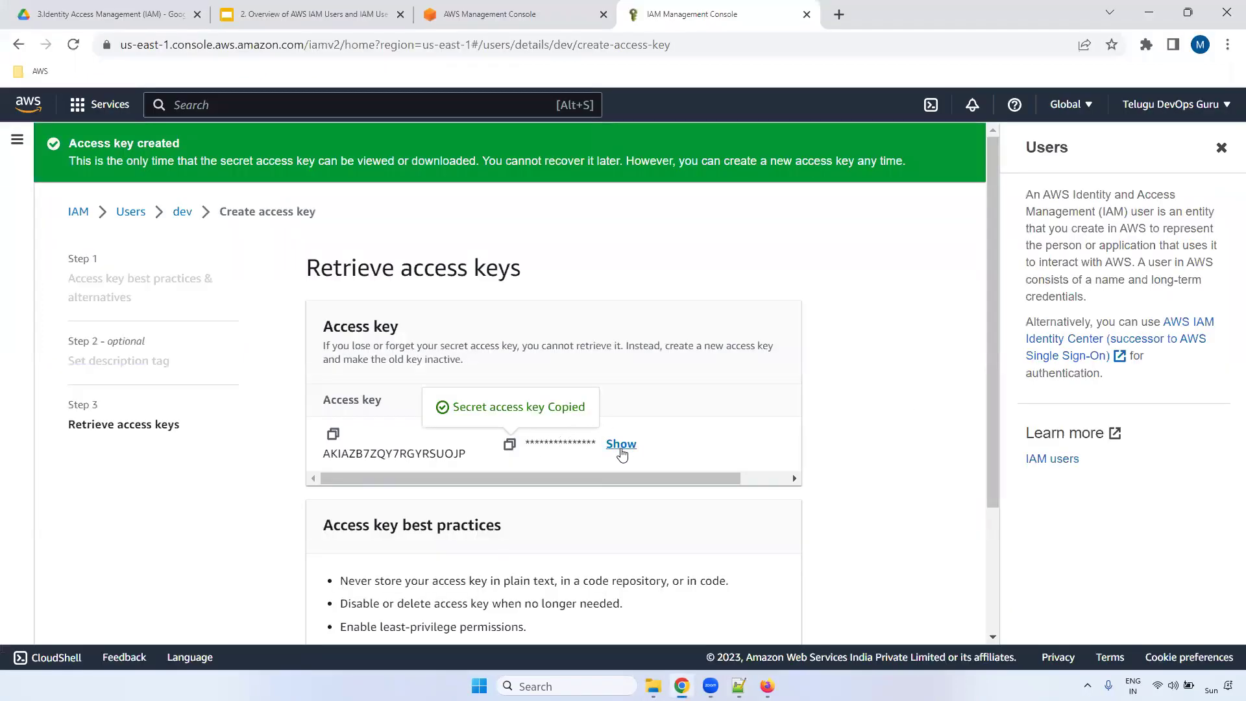
# - Download dev_accessKeys.csv, finish, and confirm AmazonS3FullAccess on dev's Permissions tab
pyautogui.moveTo(994, 206); pyautogui.dragTo(990, 376)
pyautogui.click(689, 579)
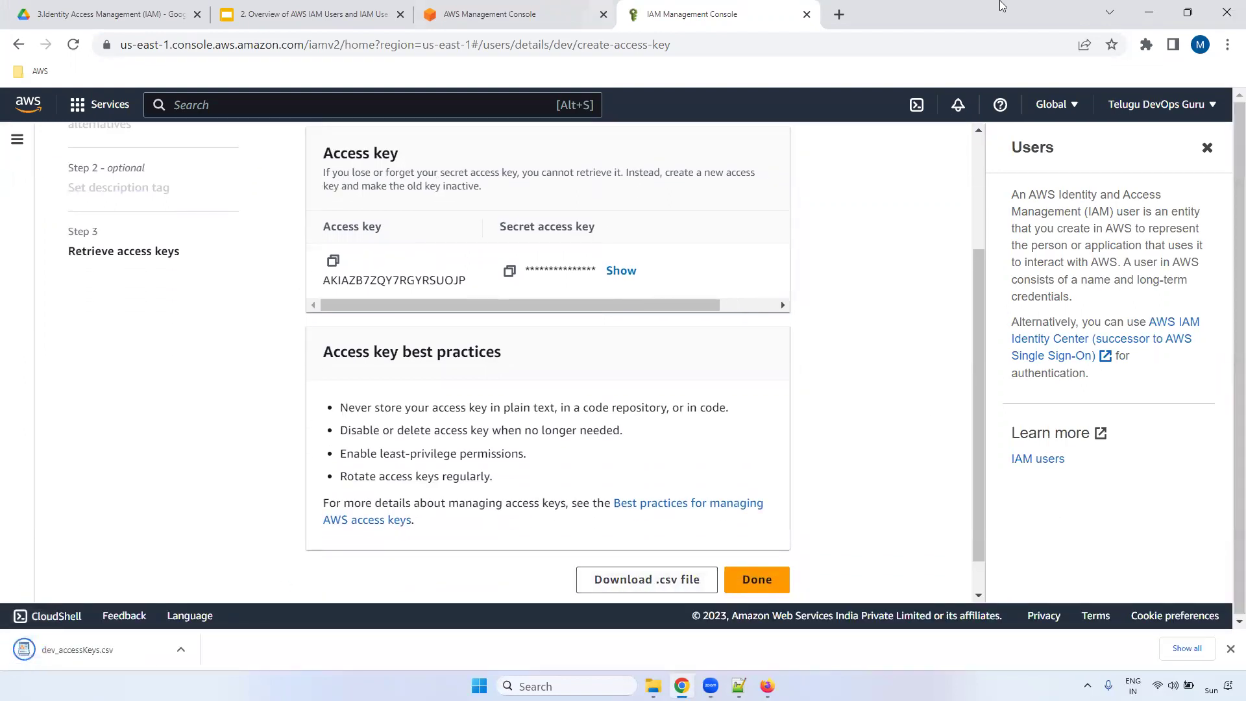
pyautogui.click(758, 587)
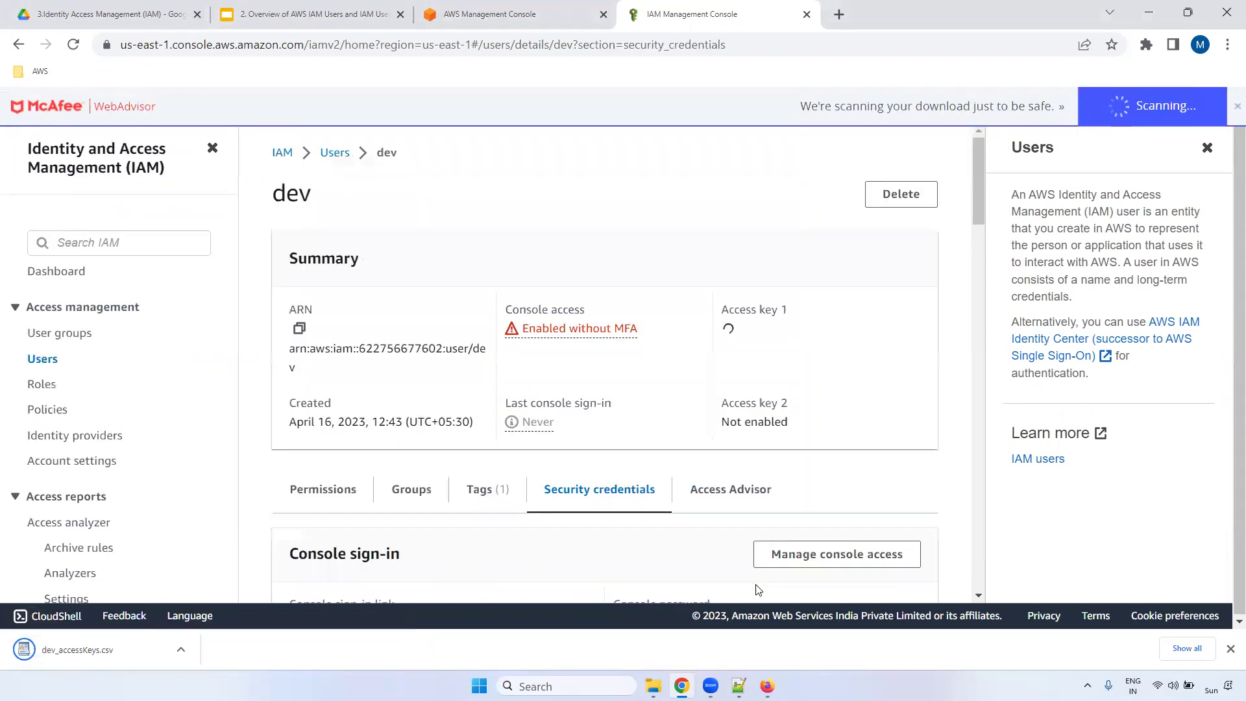
pyautogui.click(1206, 147)
pyautogui.moveTo(1187, 205); pyautogui.dragTo(1187, 346)
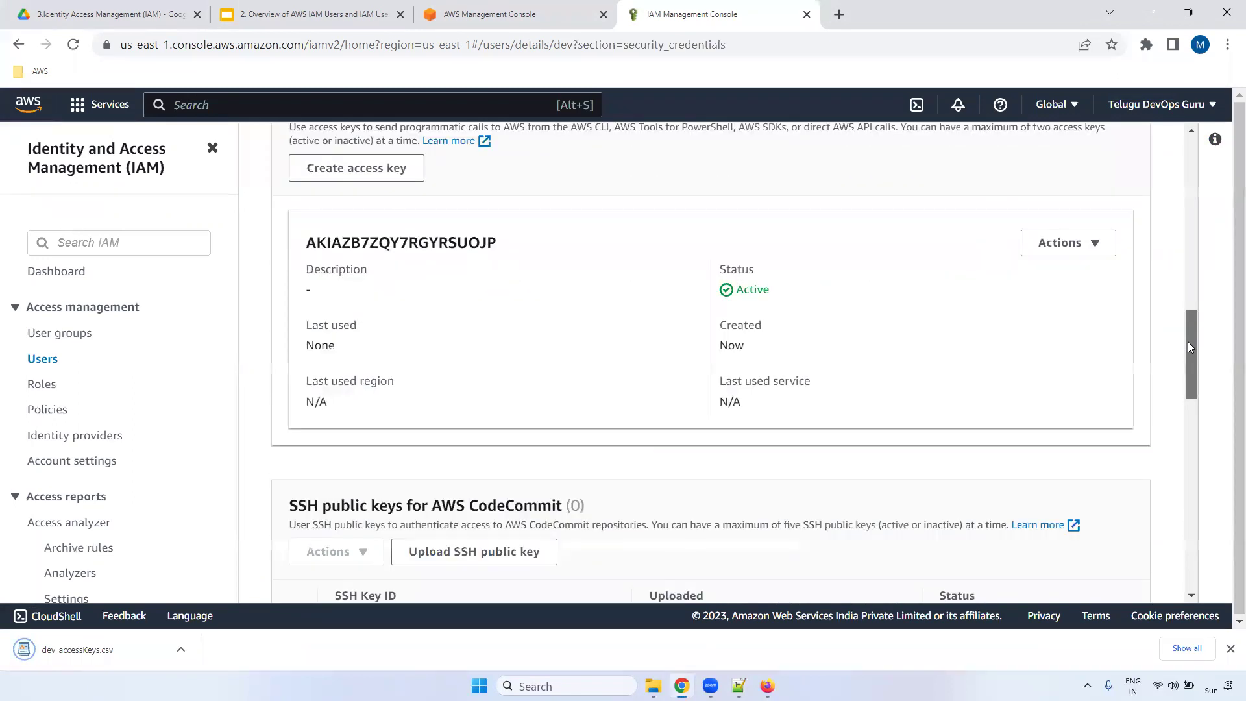
pyautogui.moveTo(1184, 396); pyautogui.dragTo(1186, 465)
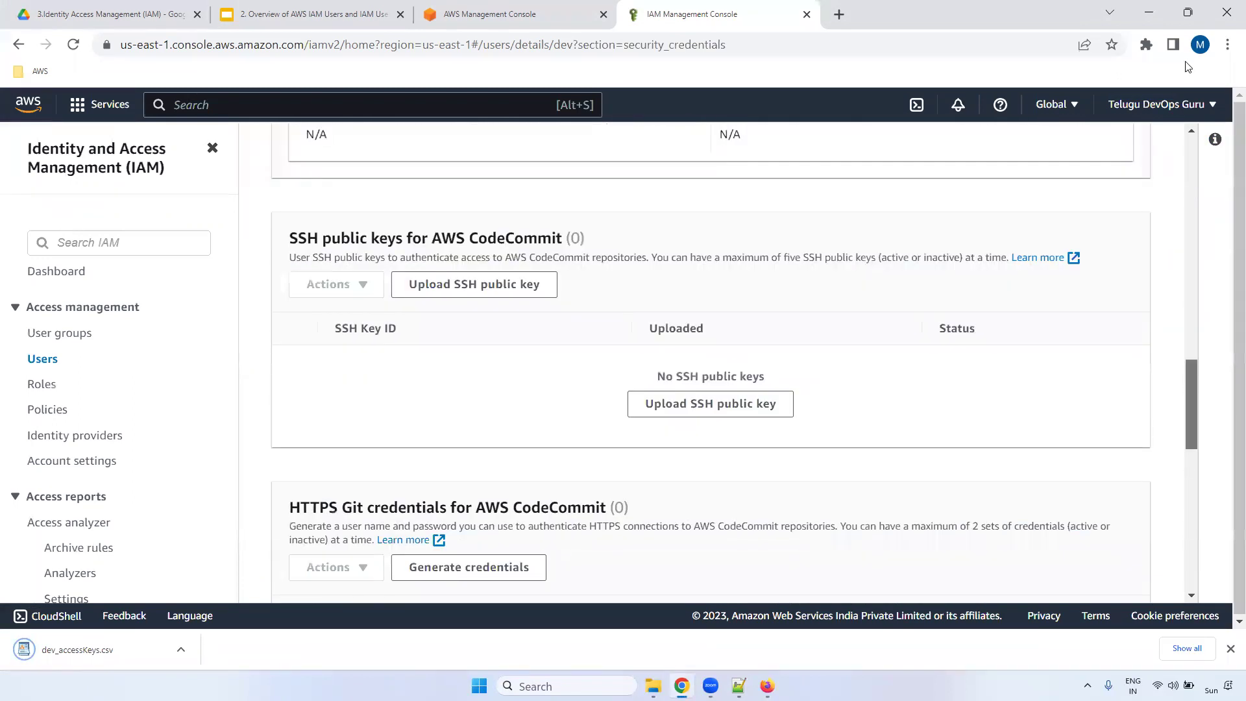
pyautogui.moveTo(1186, 66); pyautogui.dragTo(1188, 97)
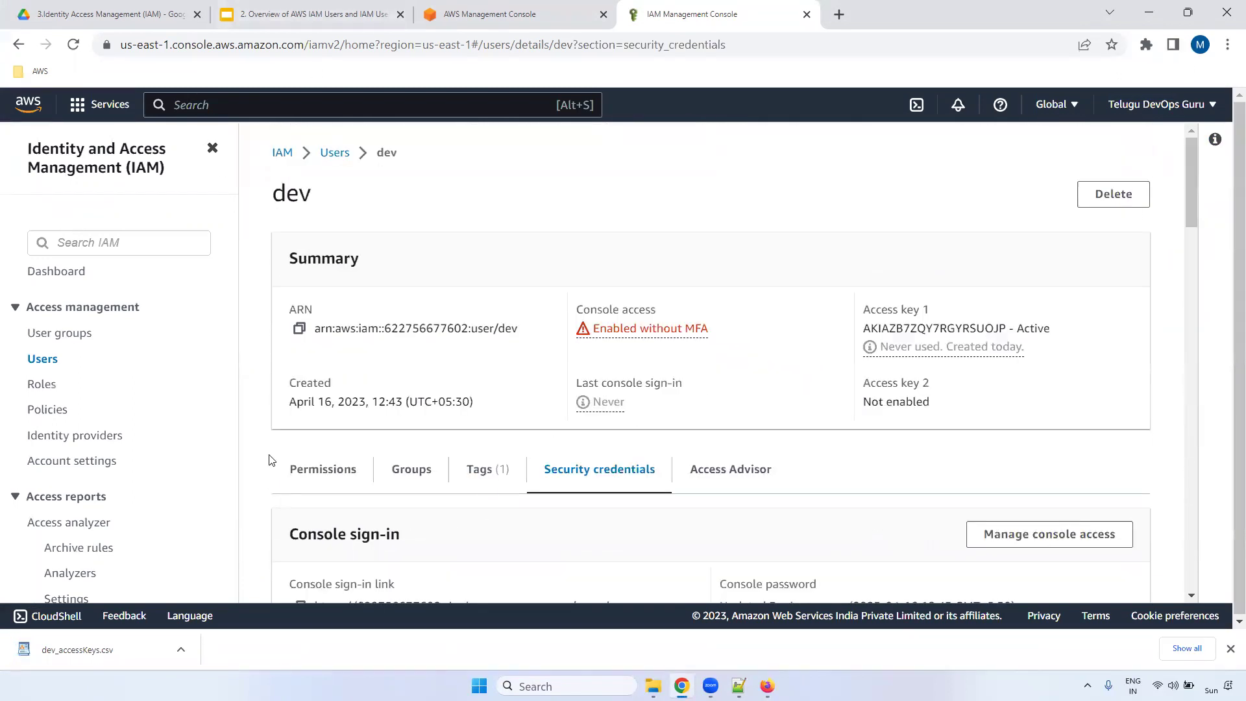
pyautogui.click(321, 474)
pyautogui.moveTo(1192, 264); pyautogui.dragTo(1193, 420)
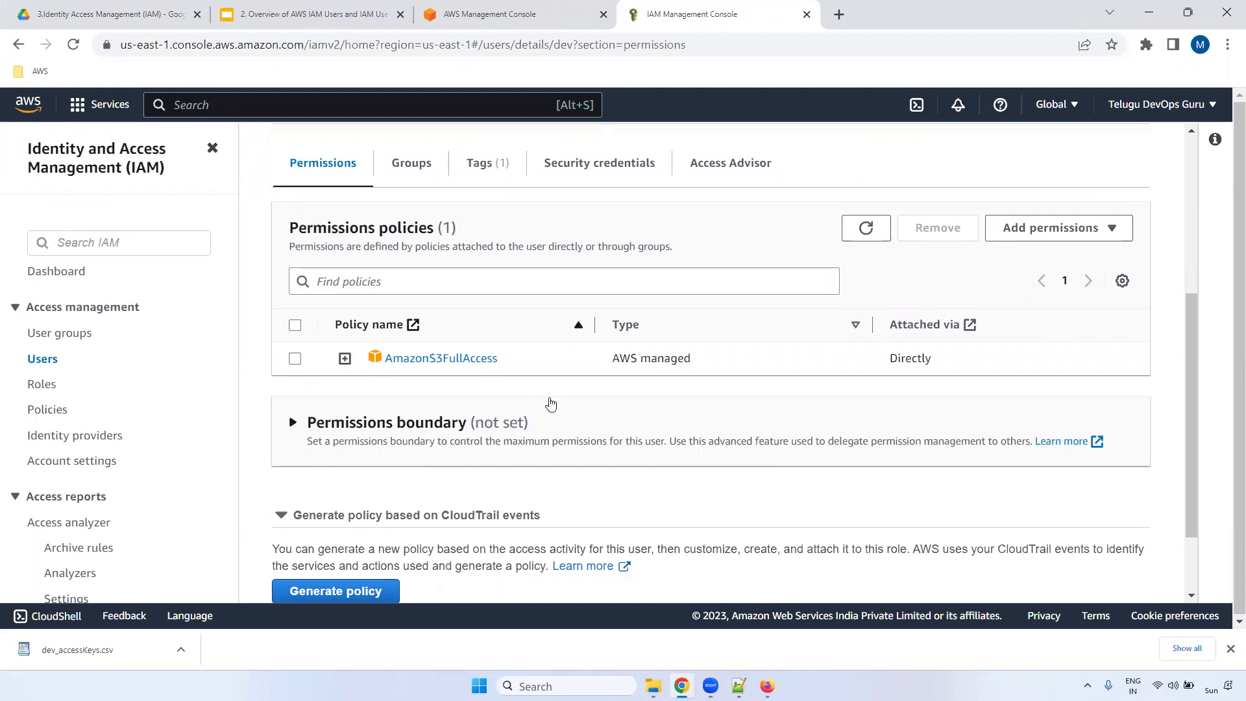
# - In Firefox, search 'amazon management console' and go to the AWS sign-in page
pyautogui.hotkey('alt', 'Tab')
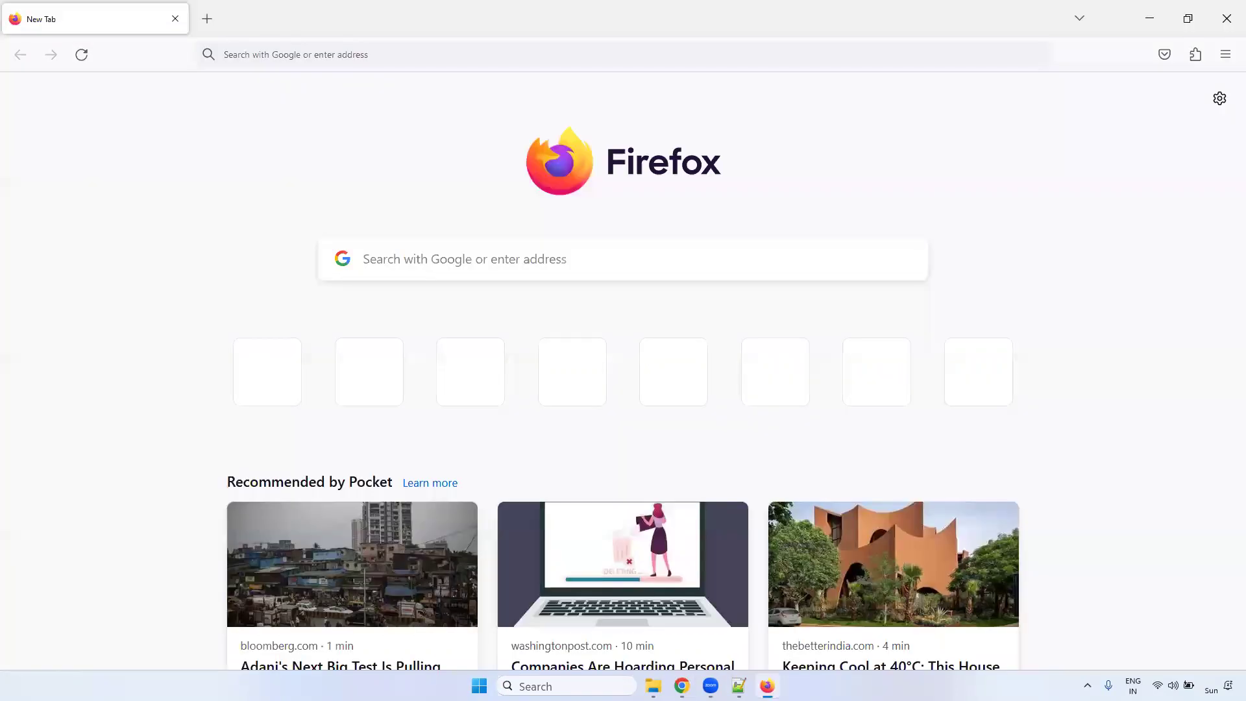
pyautogui.click(278, 53)
pyautogui.write('am')
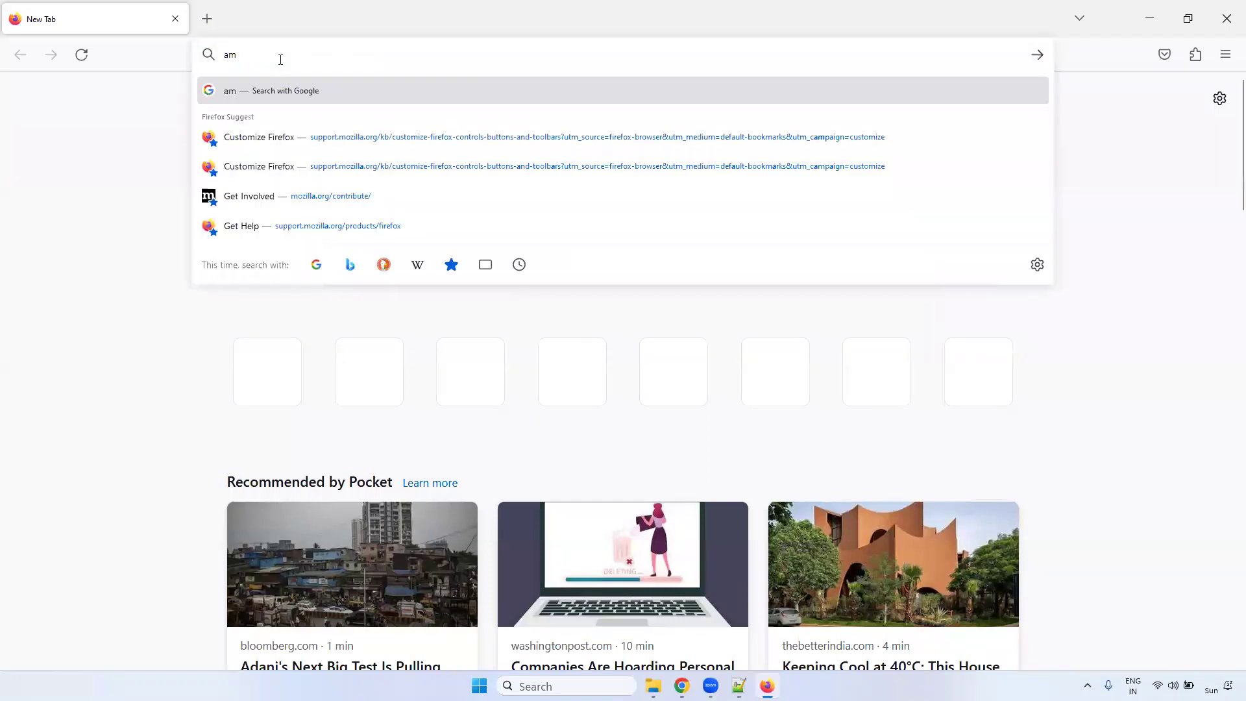
pyautogui.write('azp')
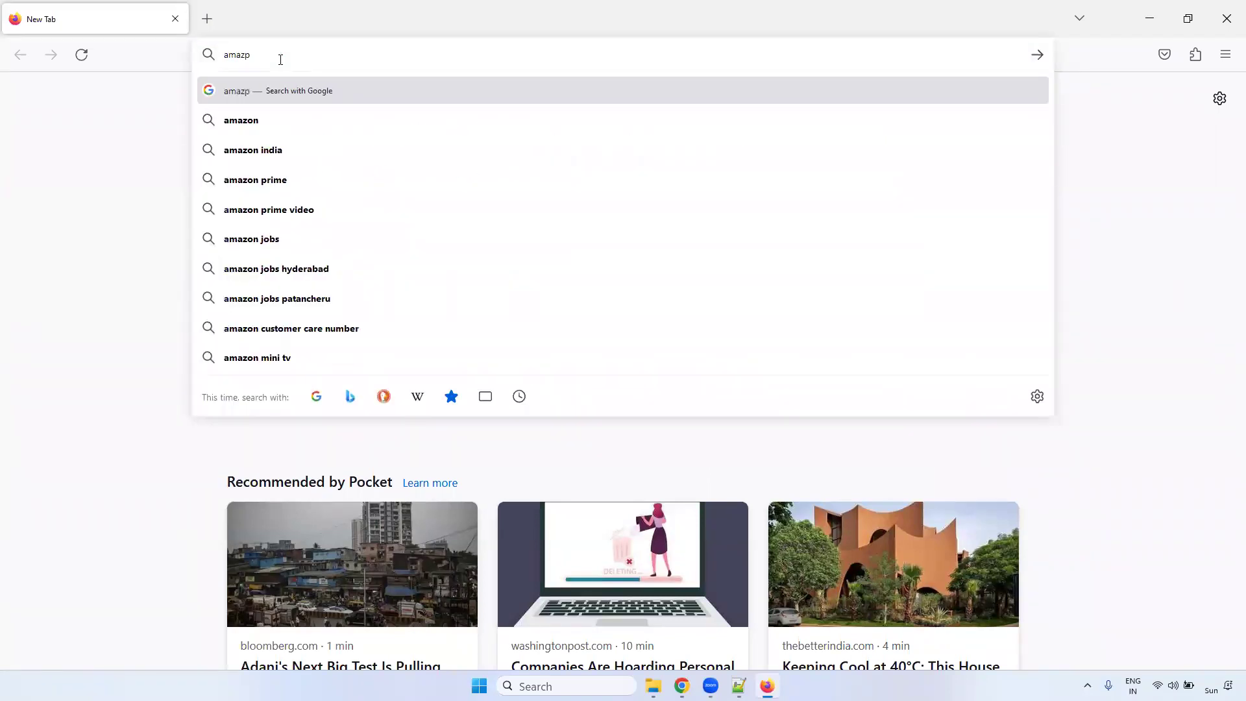
pyautogui.press('BackSpace')
pyautogui.write('o')
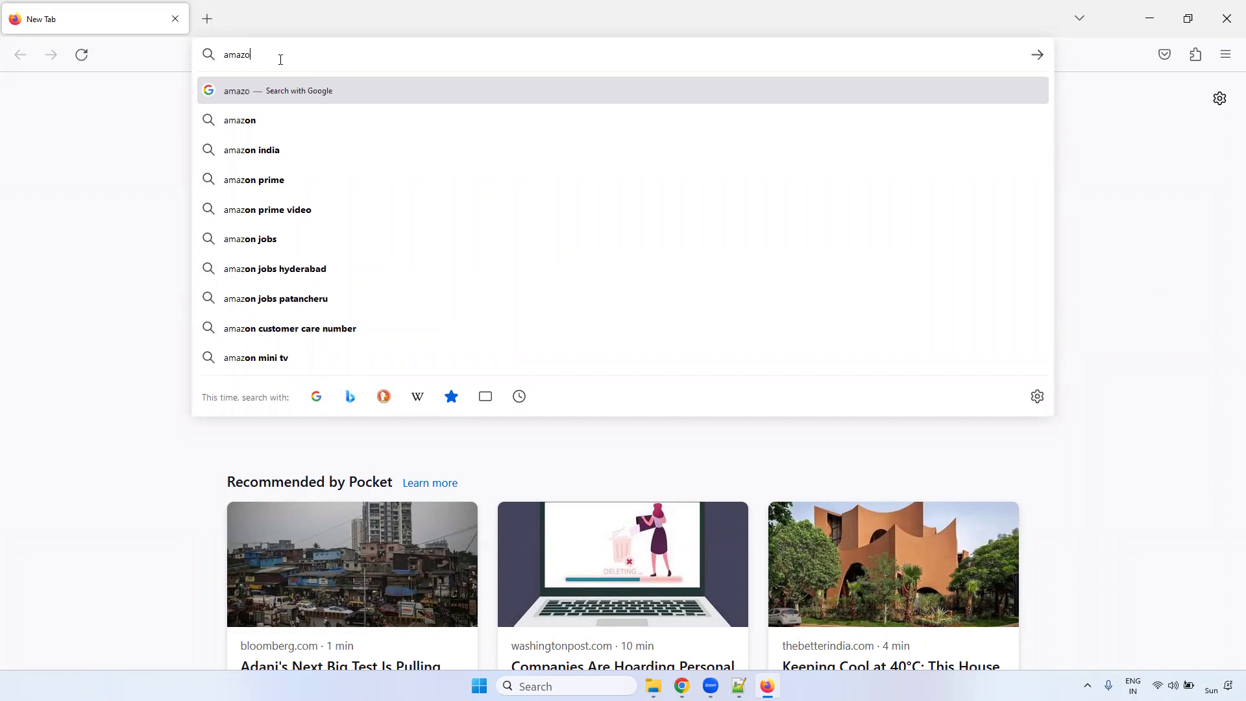
pyautogui.write('n management+console')
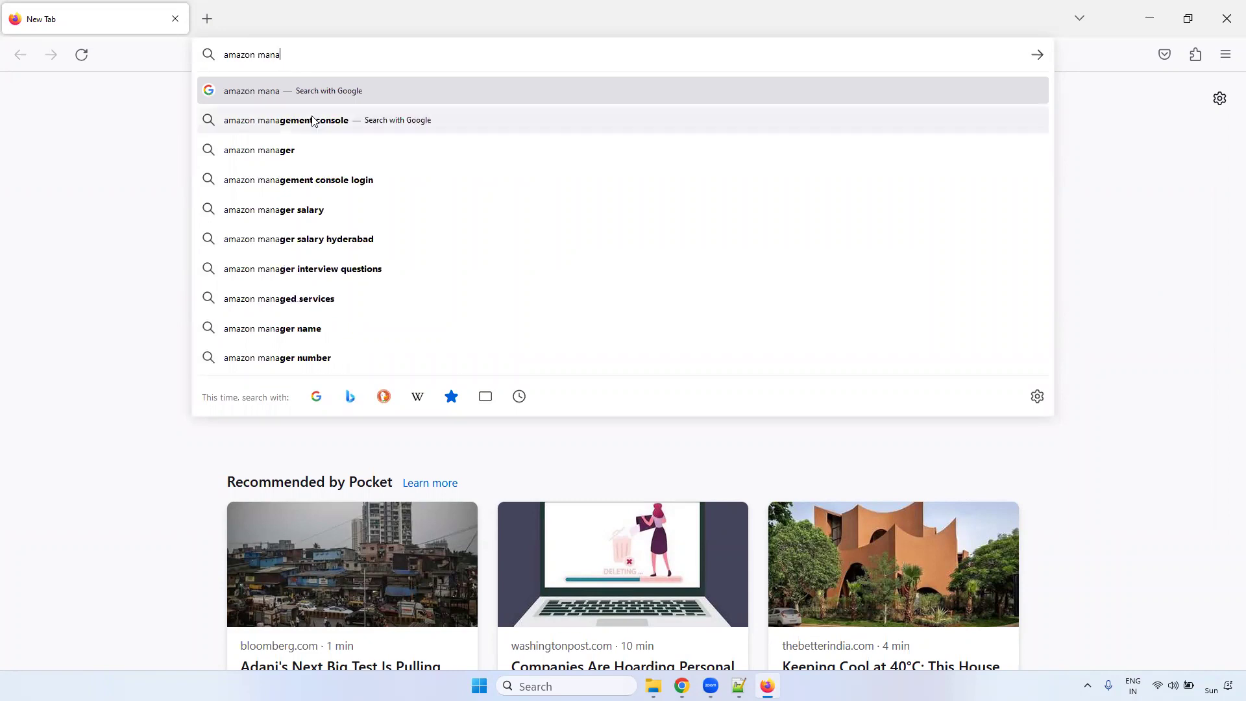
pyautogui.click(311, 120)
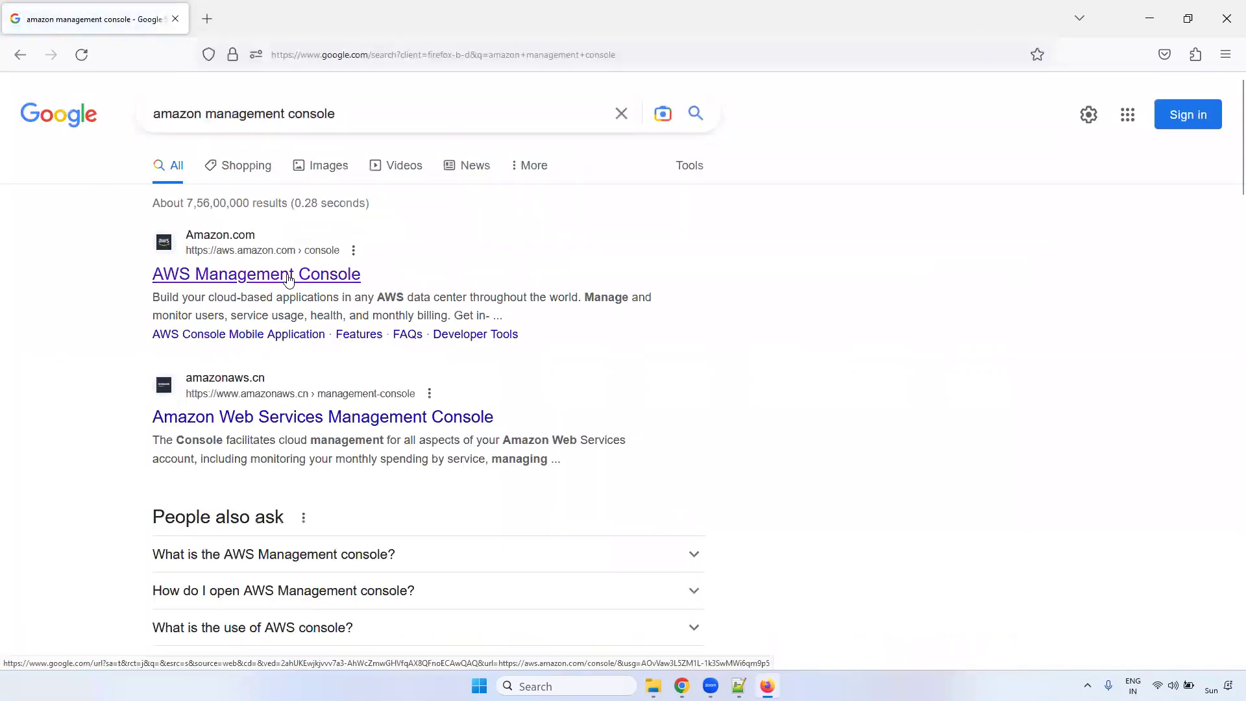
pyautogui.click(295, 278)
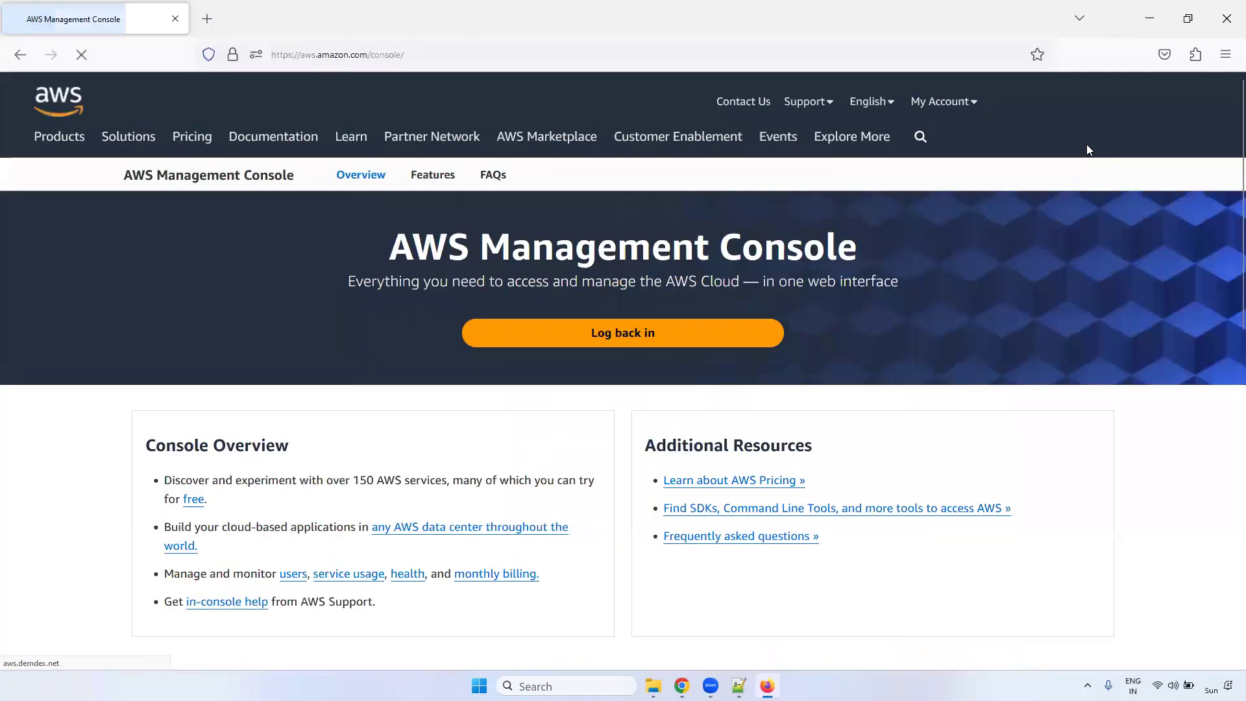
pyautogui.click(1011, 110)
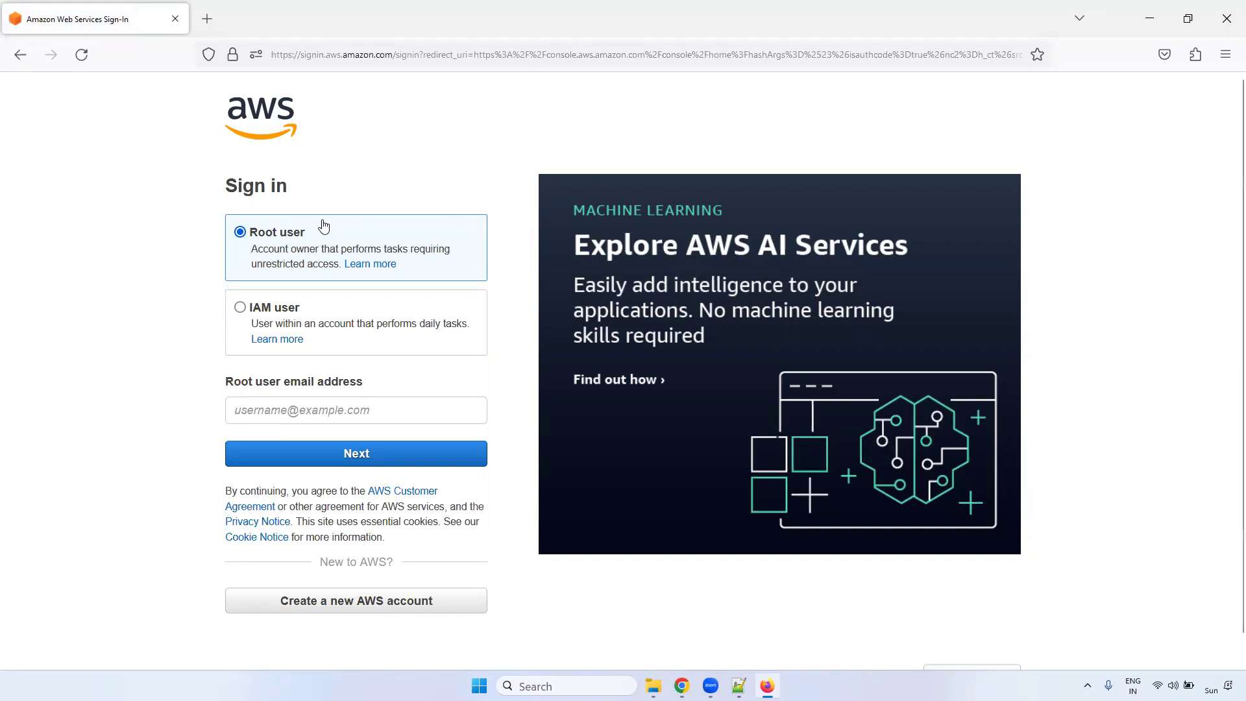
# - Choose IAM user sign-in, paste the account ID copied from the IAM account menu, and continue
pyautogui.click(240, 312)
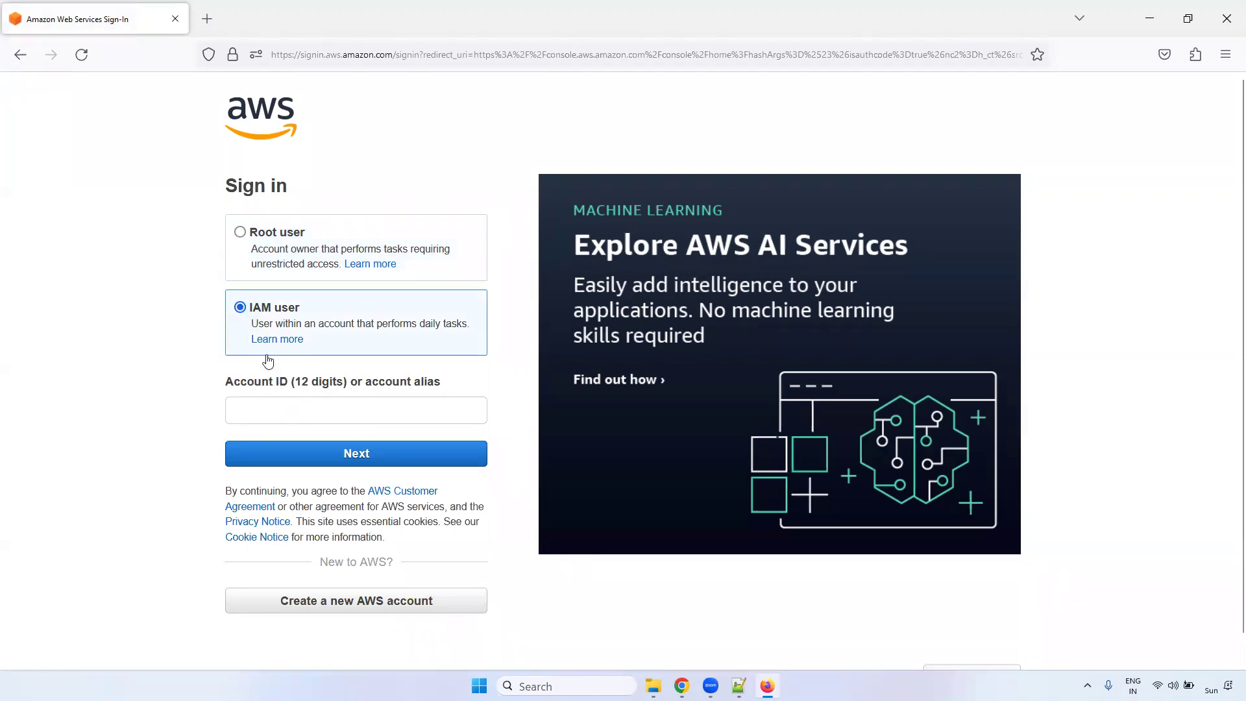
pyautogui.tripleClick(244, 384)
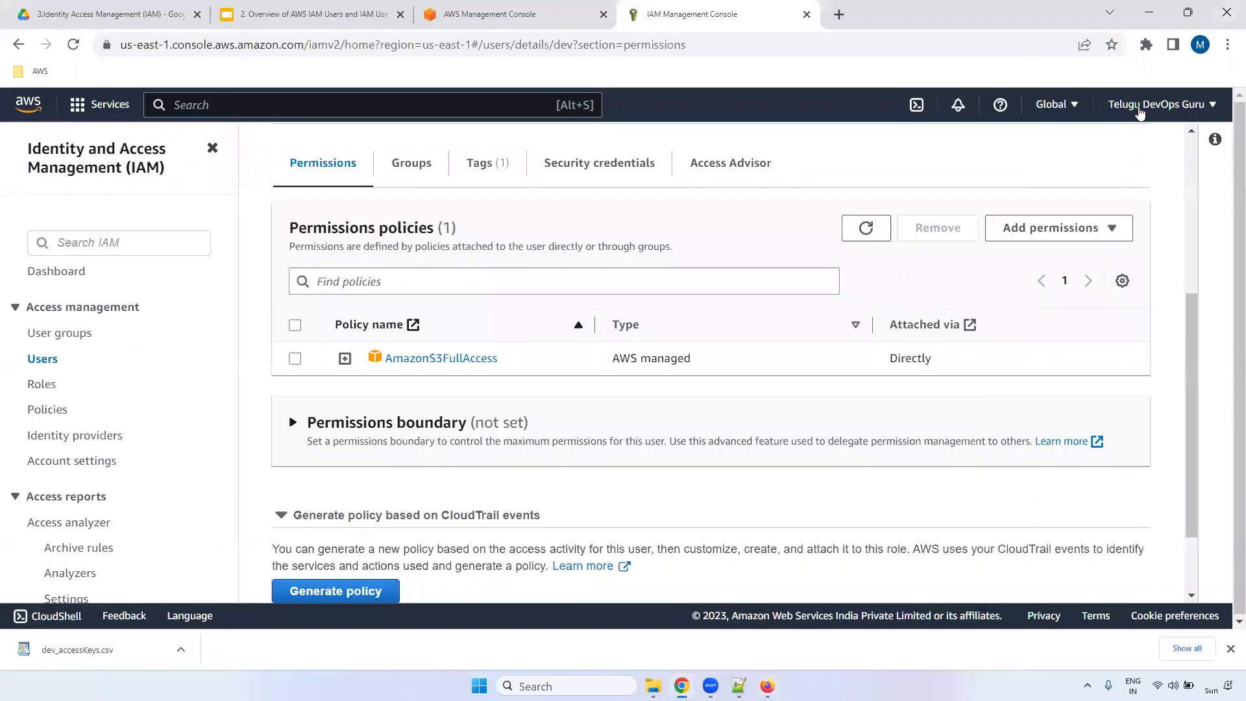
pyautogui.click(1140, 107)
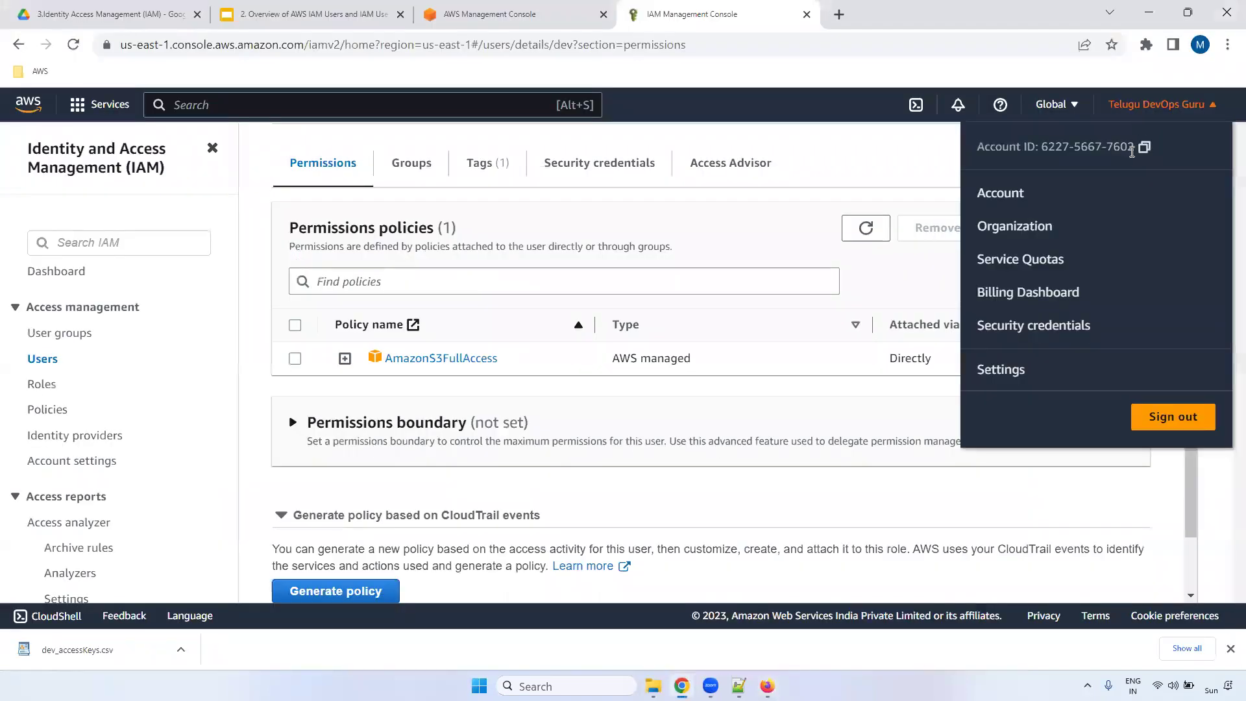
pyautogui.click(1142, 148)
pyautogui.hotkey('alt', 'Tab')
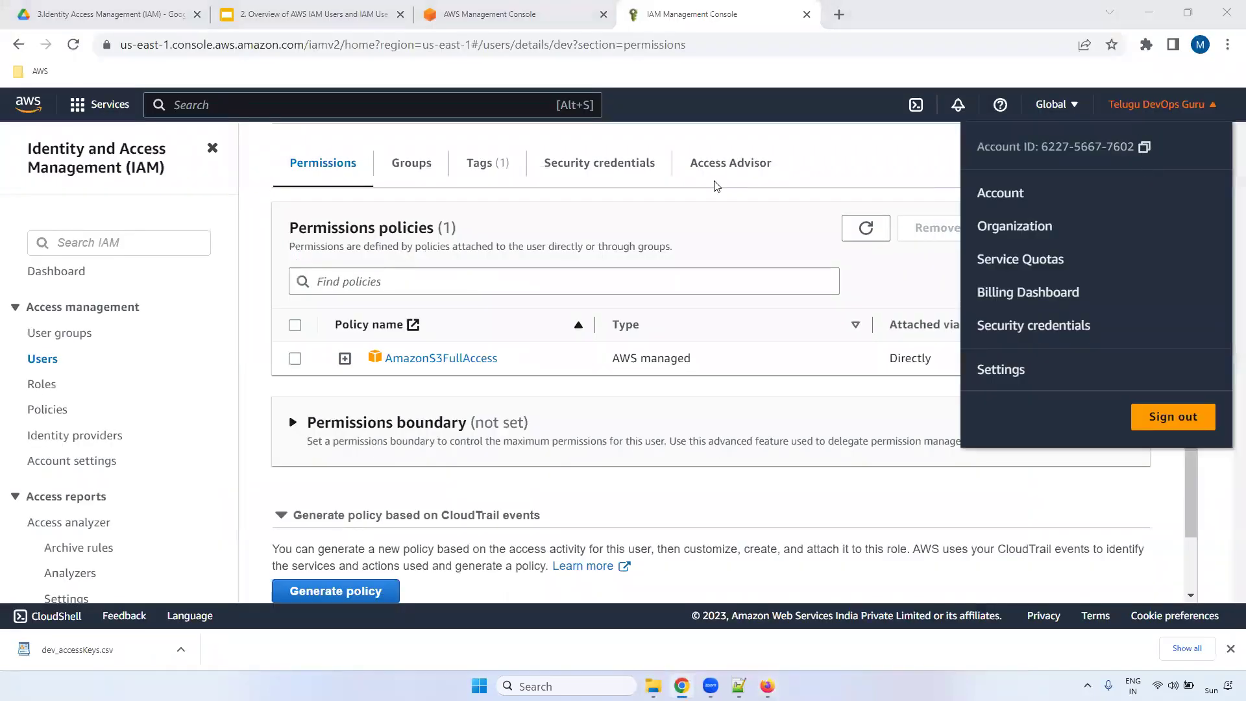
pyautogui.click(295, 413)
pyautogui.hotkey('ctrl', 'v')
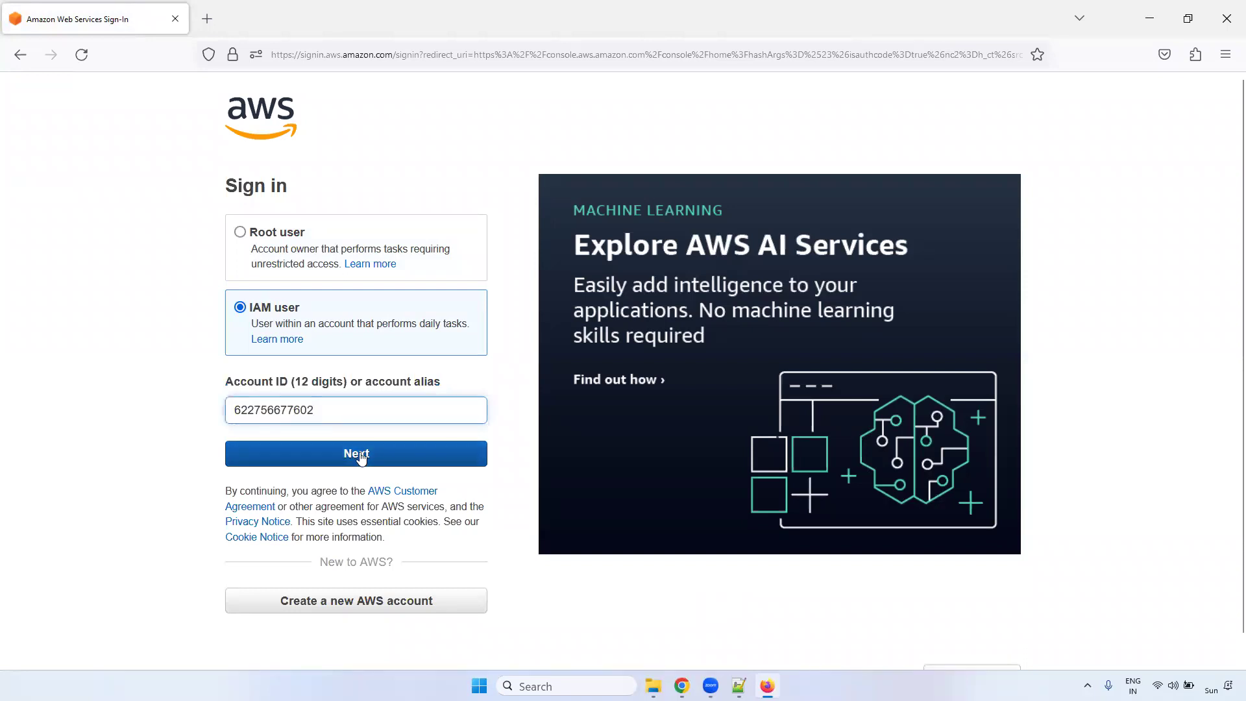
pyautogui.click(363, 458)
# - Enter 'dev' as the IAM user name and move to the password field
pyautogui.moveTo(231, 293); pyautogui.dragTo(347, 292)
pyautogui.click(348, 292)
pyautogui.click(321, 323)
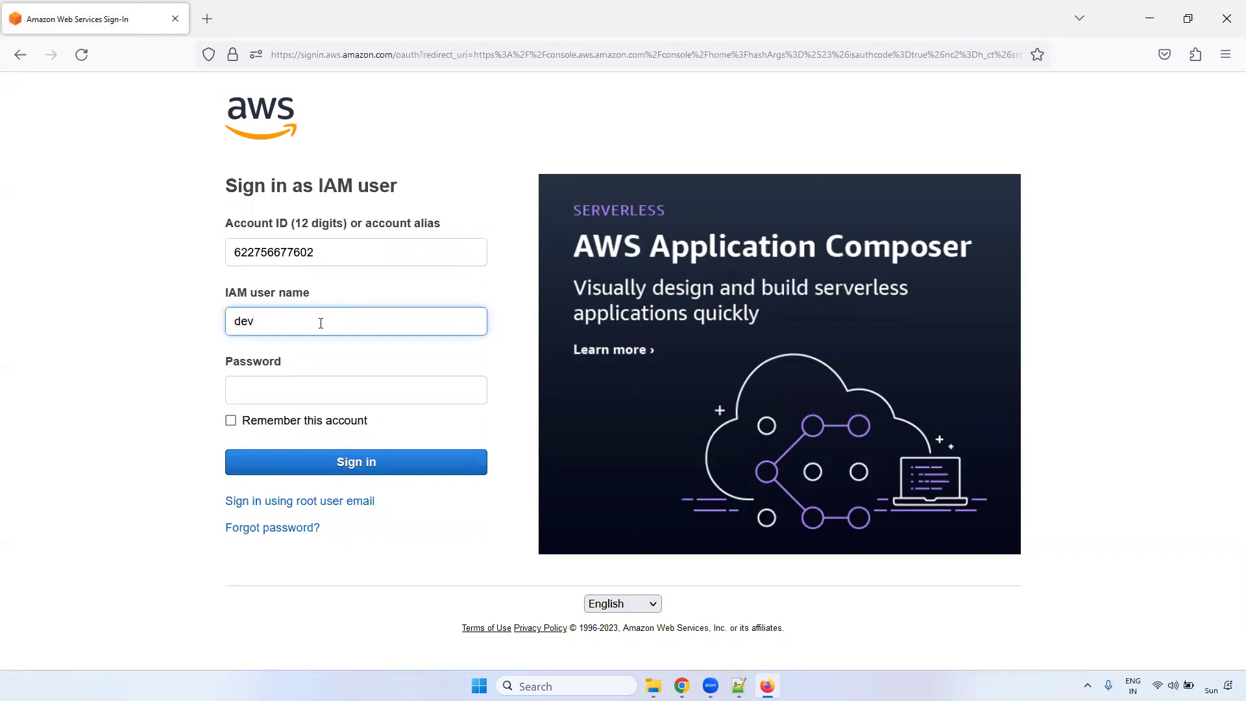
pyautogui.click(294, 385)
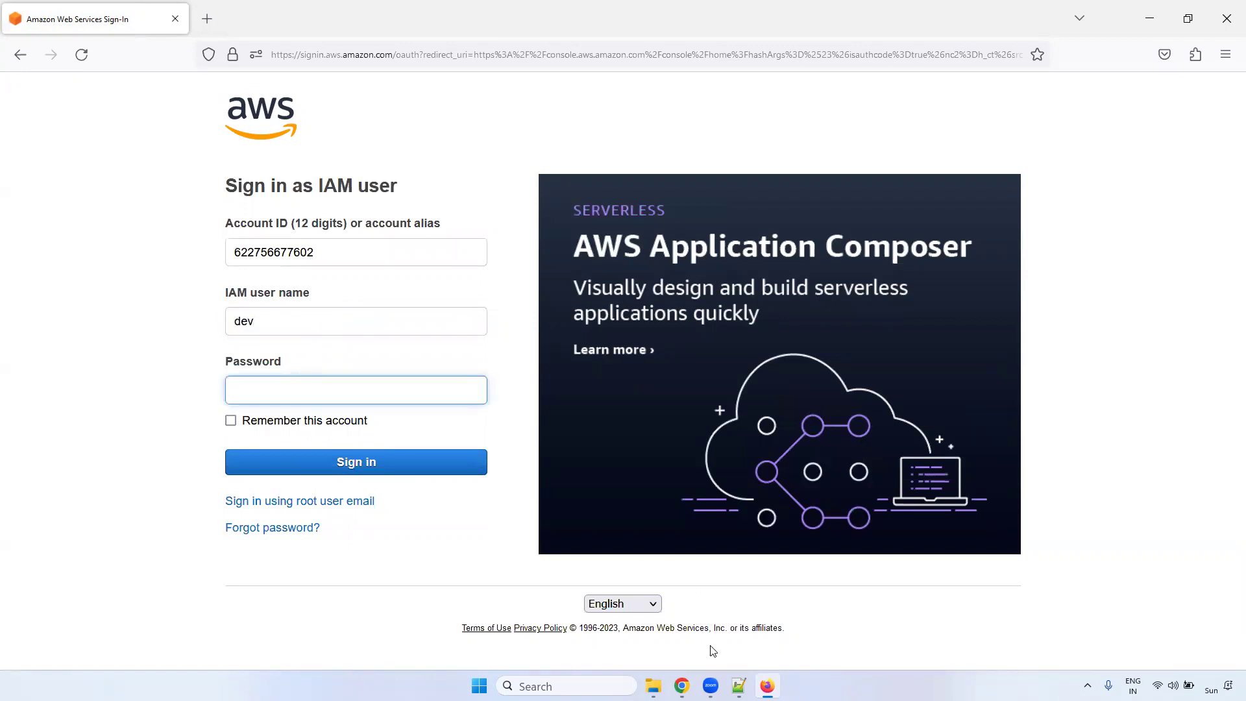
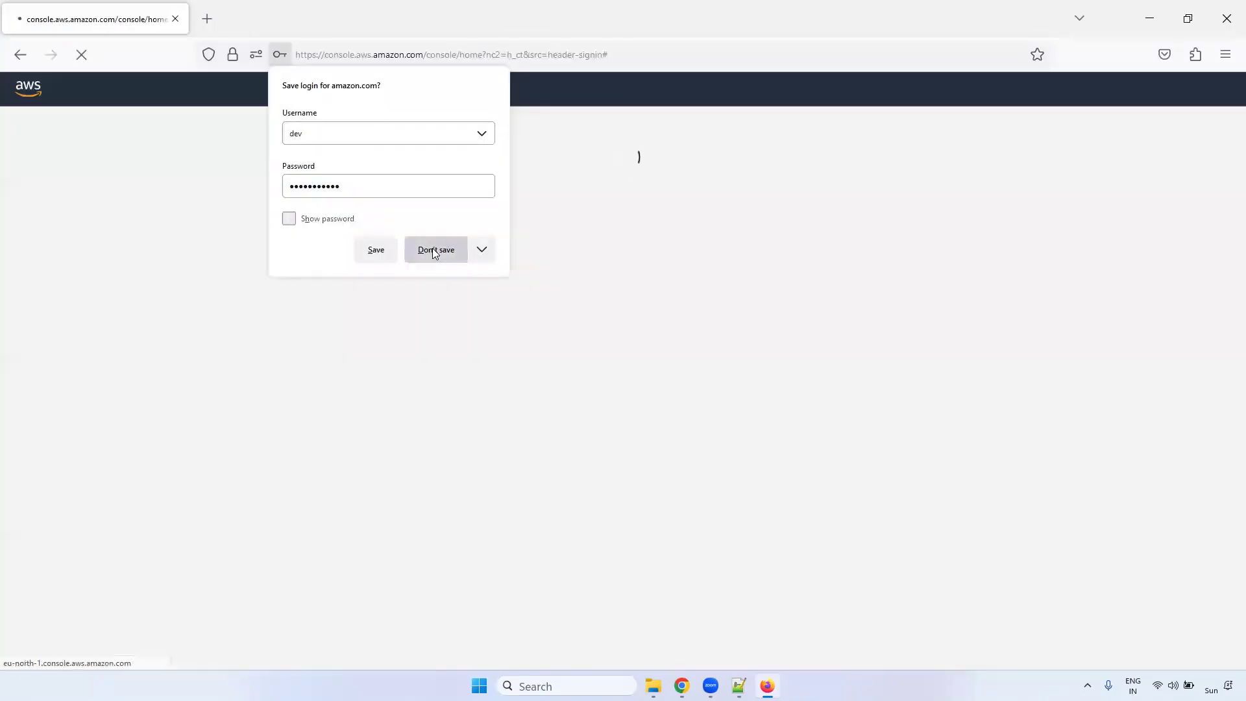
# - Decline saving the login, dismiss the console welcome tour, and search services for 's3'
pyautogui.click(433, 249)
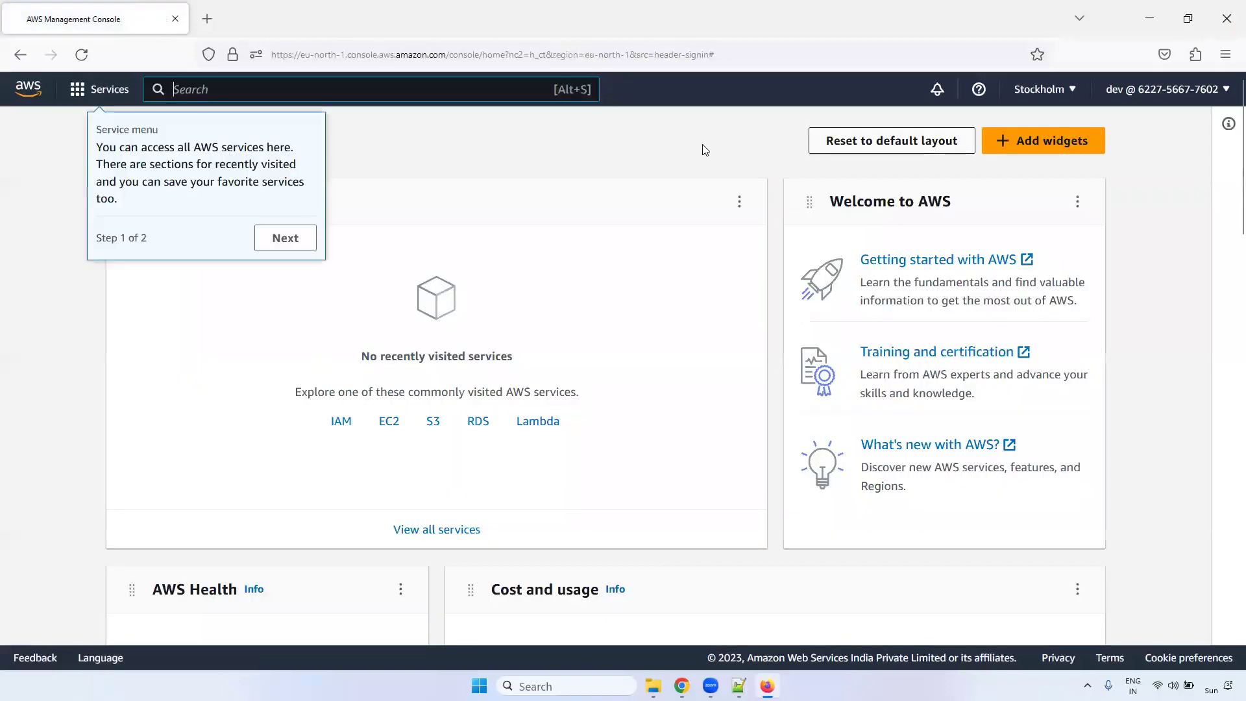
pyautogui.click(283, 238)
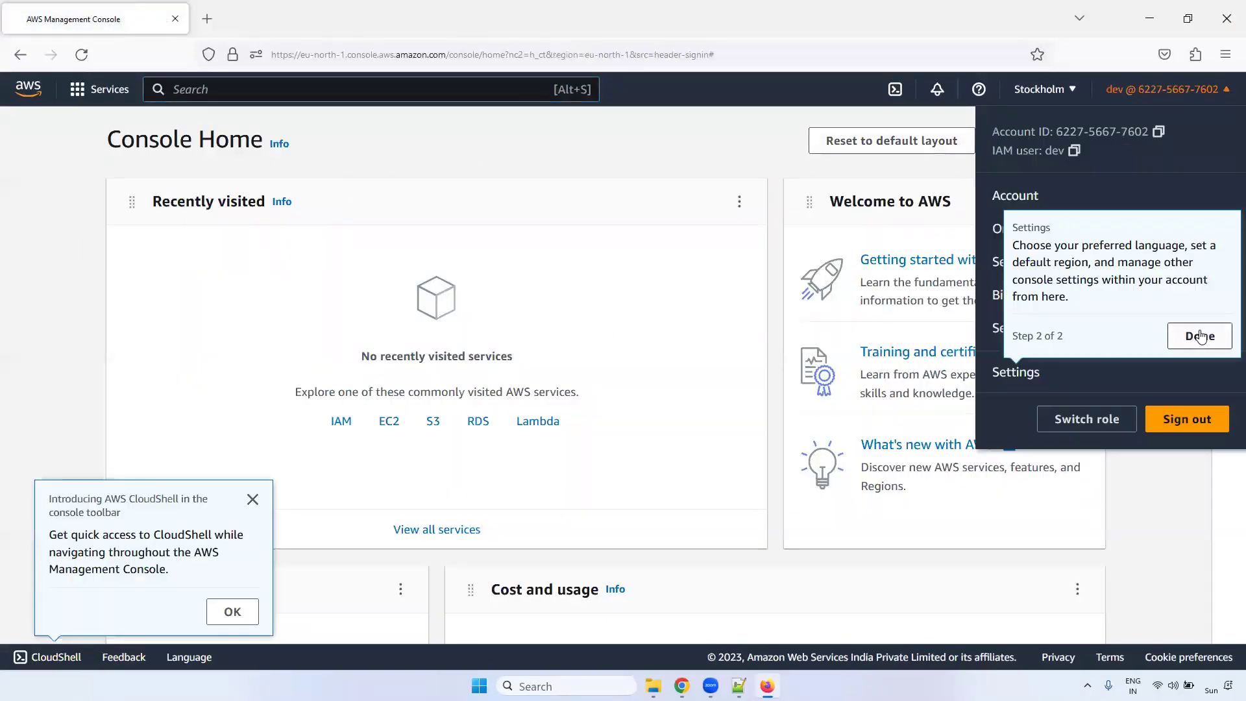
pyautogui.click(1201, 336)
pyautogui.click(351, 217)
pyautogui.click(245, 91)
pyautogui.write('s3')
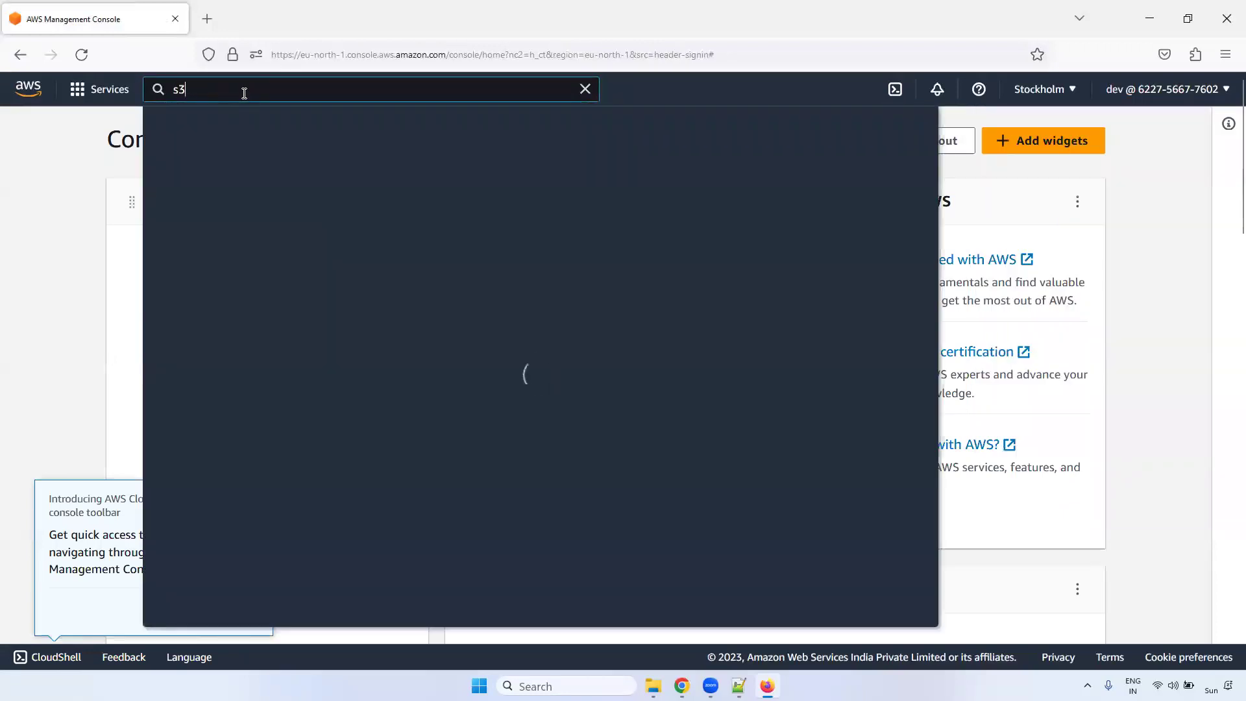
# - Create S3 bucket 's3smnhasgjhsgjhsagjsagh' in eu-north-1 (Stockholm) with default settings
pyautogui.click(414, 222)
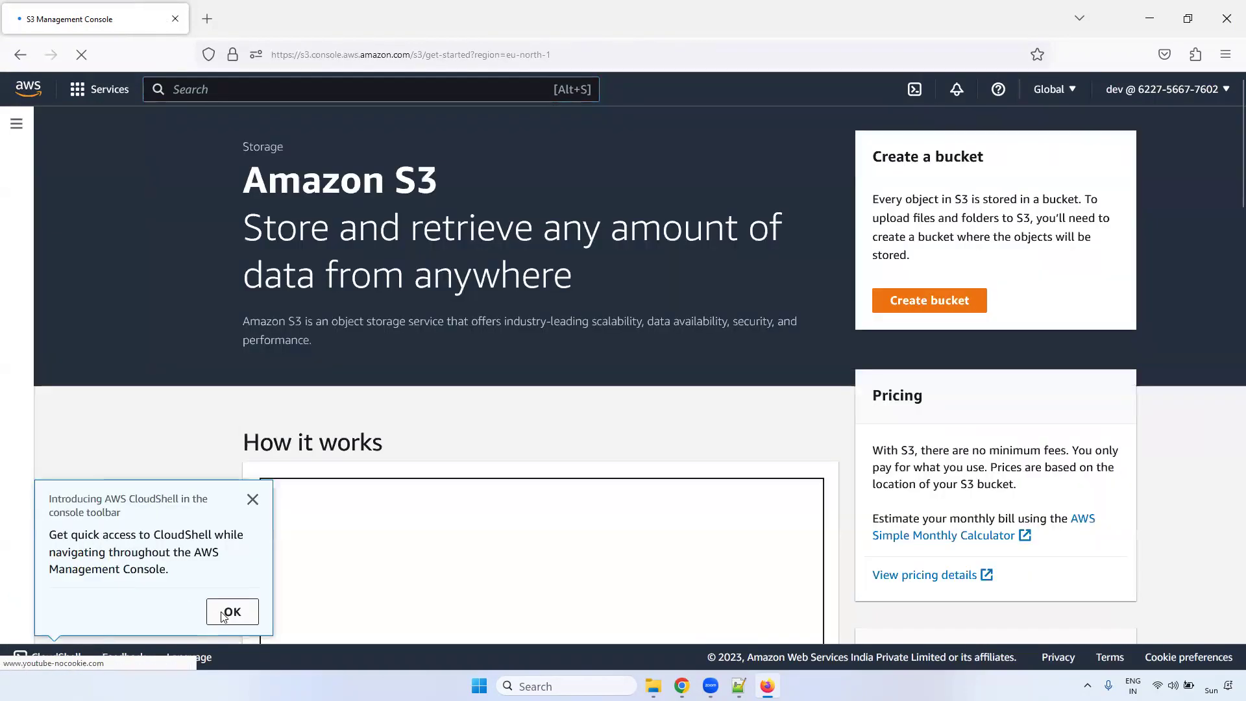
pyautogui.click(232, 611)
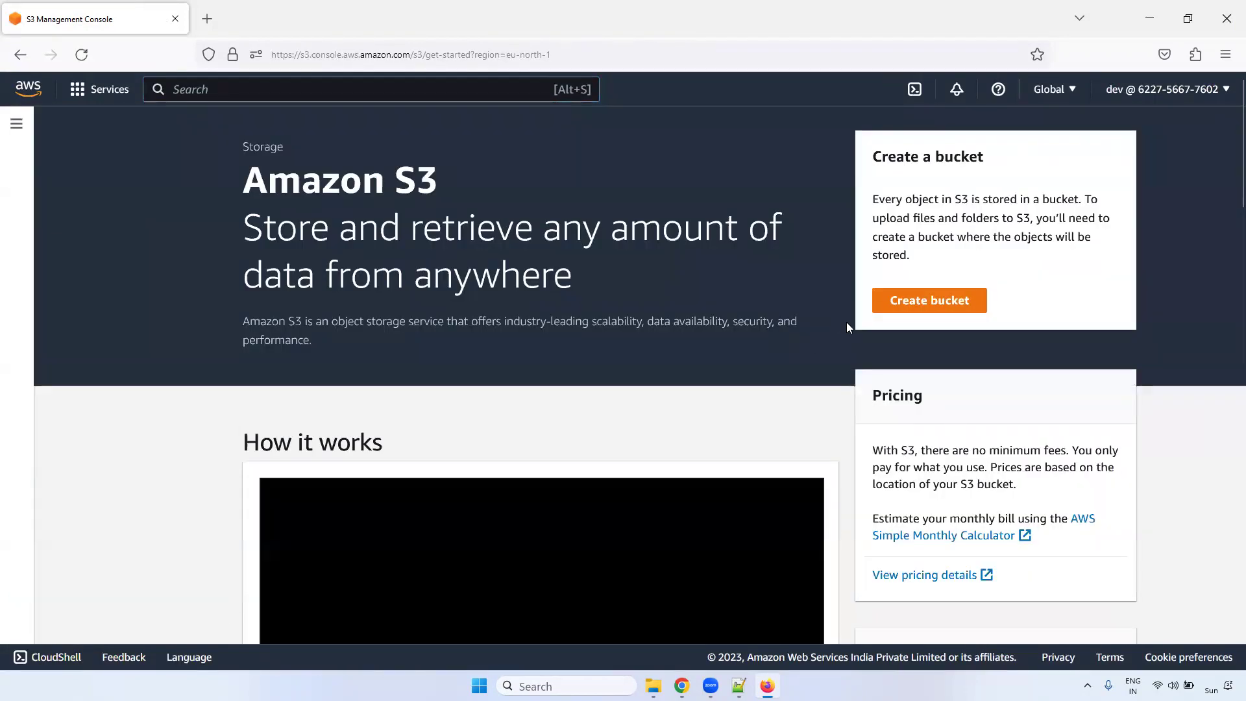
pyautogui.click(908, 308)
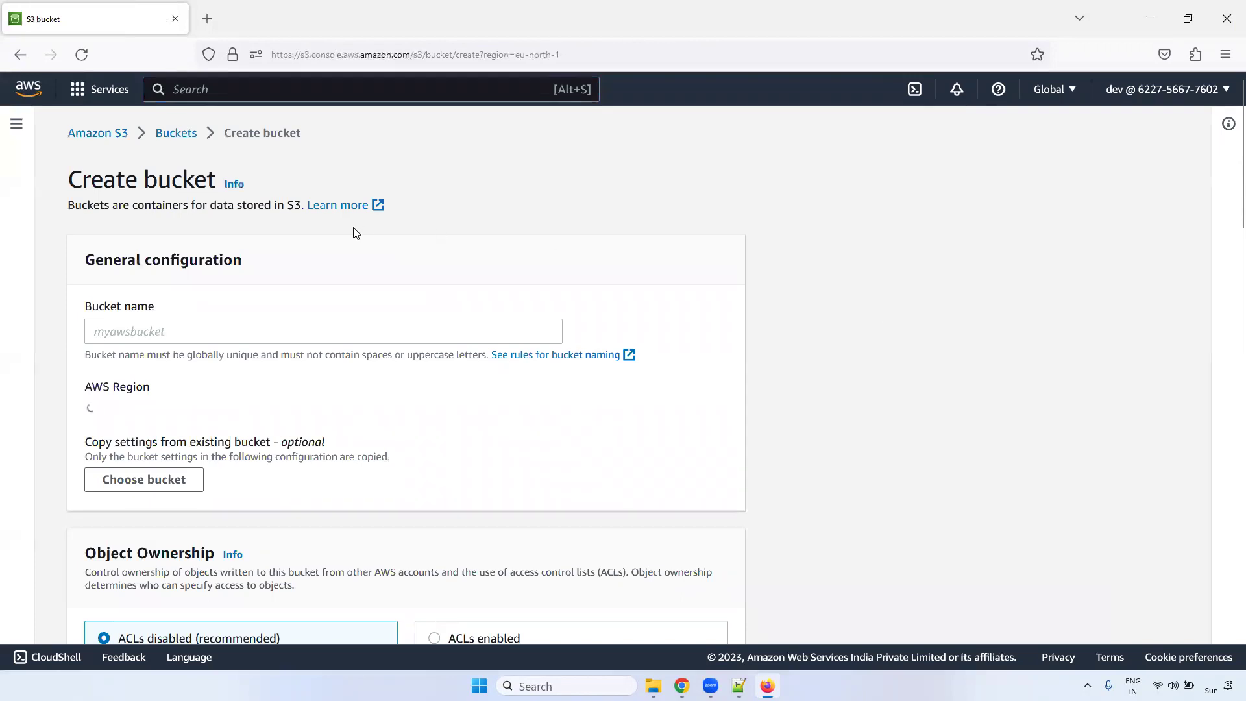
pyautogui.click(170, 335)
pyautogui.write('s3smnhasgjhsgjhsagjsagh')
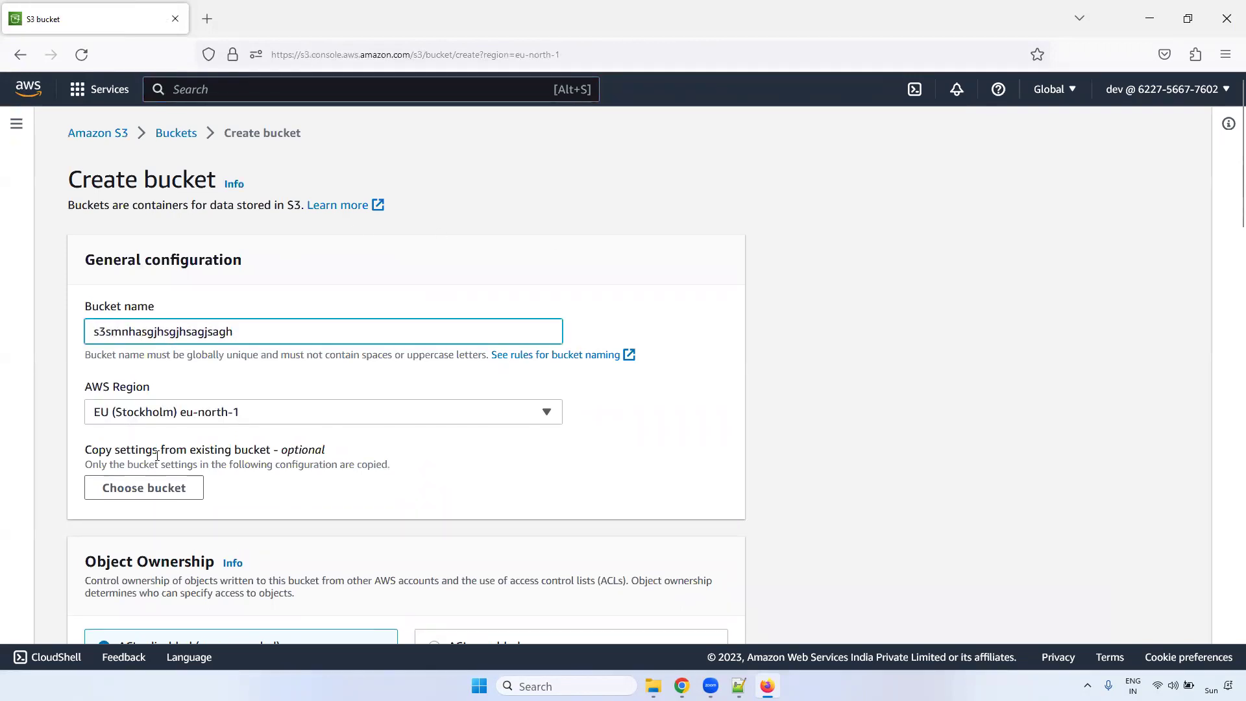
pyautogui.click(155, 421)
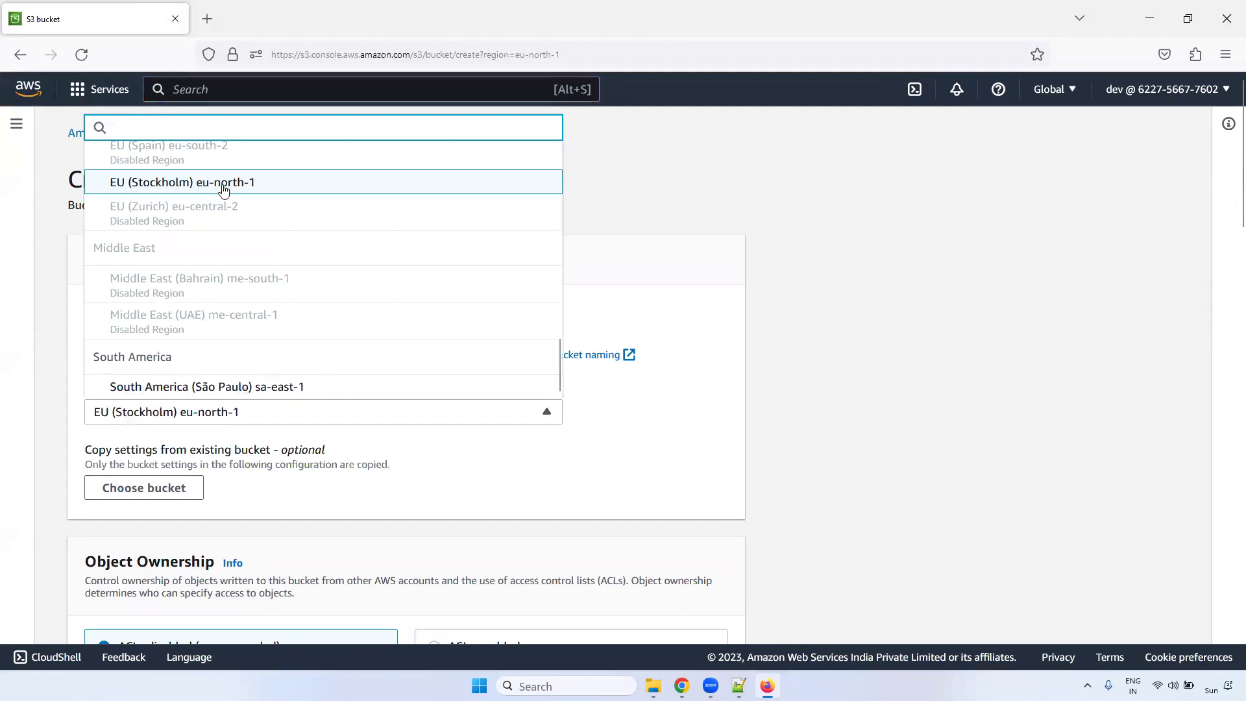
pyautogui.scroll(-6, 1228, 308)
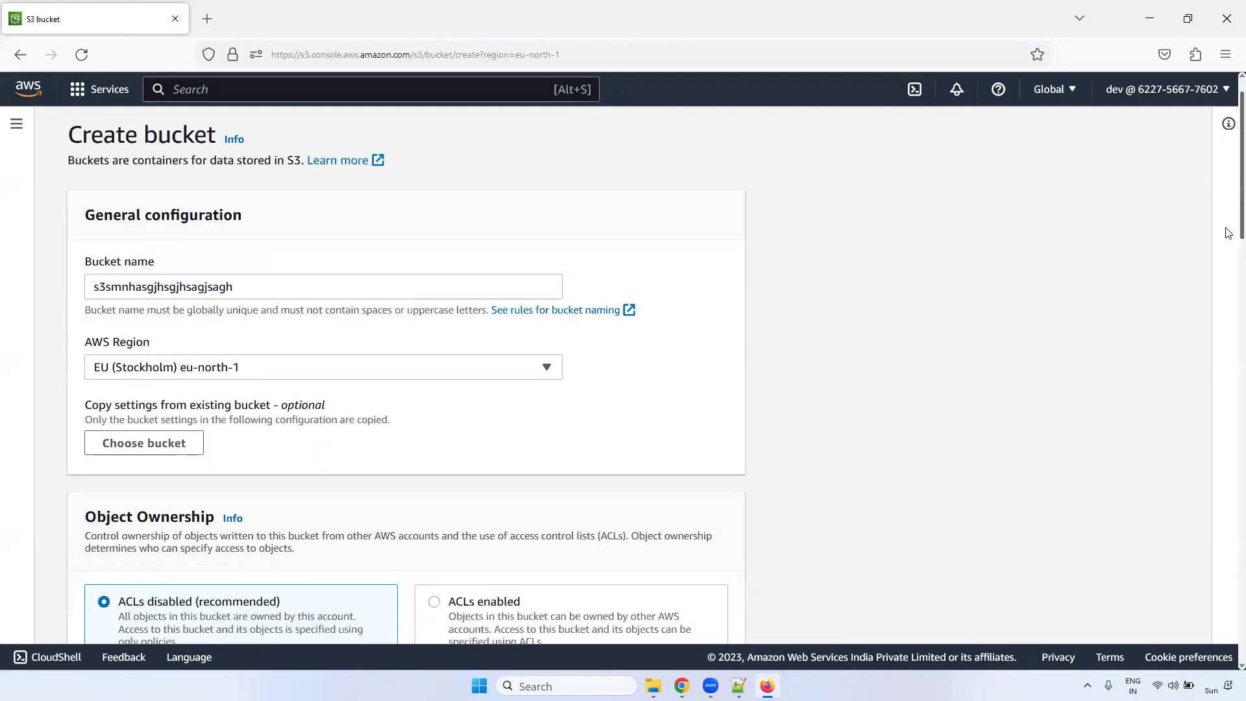
pyautogui.scroll(-15, 1228, 384)
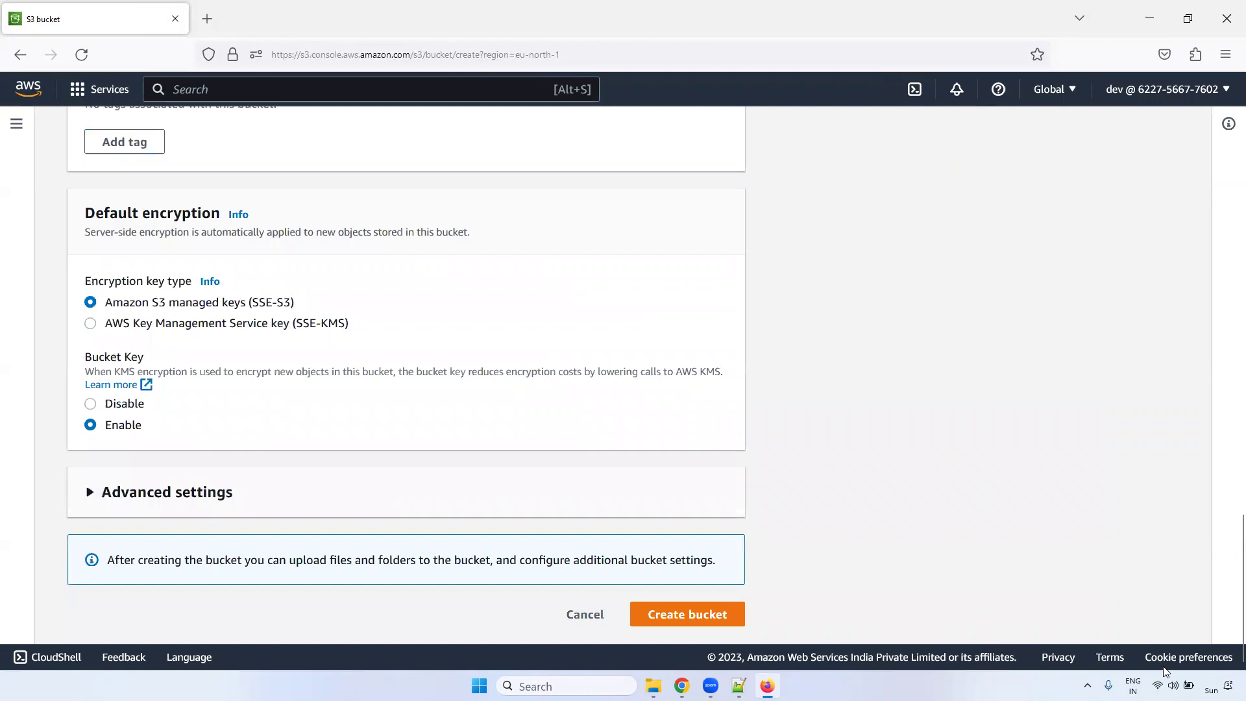
pyautogui.click(665, 621)
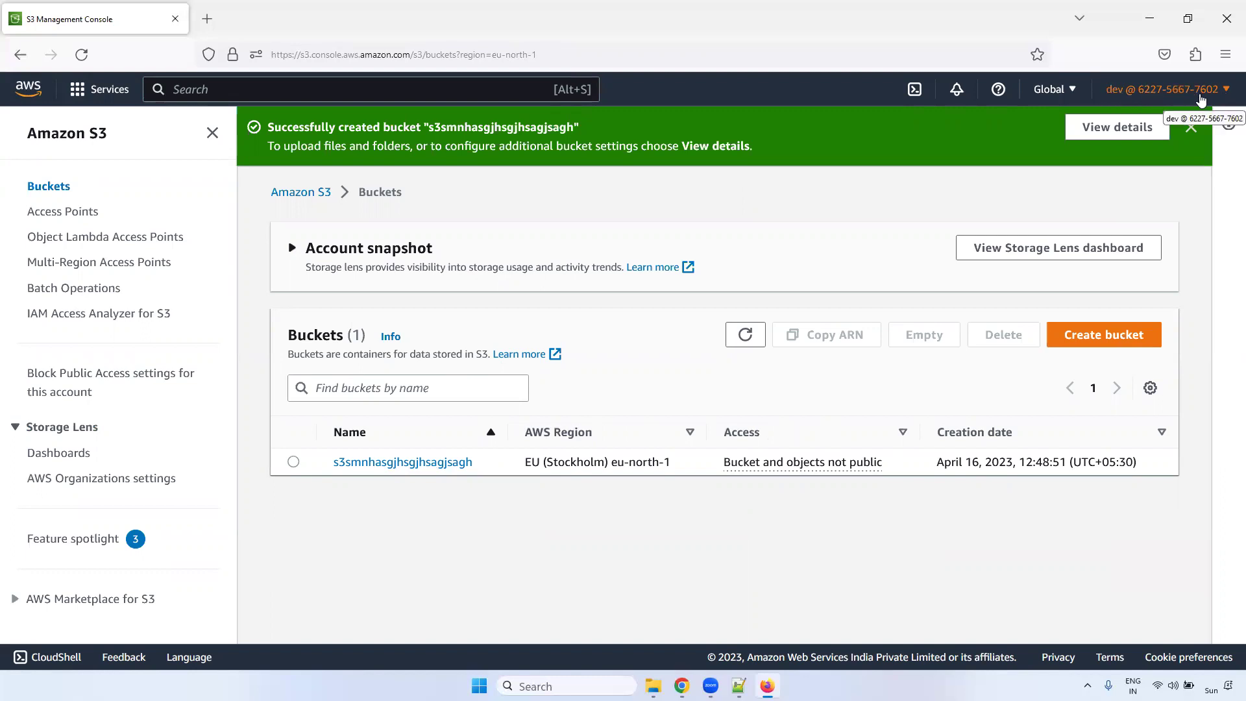
# - Search 'ec2' and open the EC2 console in a new browser tab
pyautogui.click(275, 87)
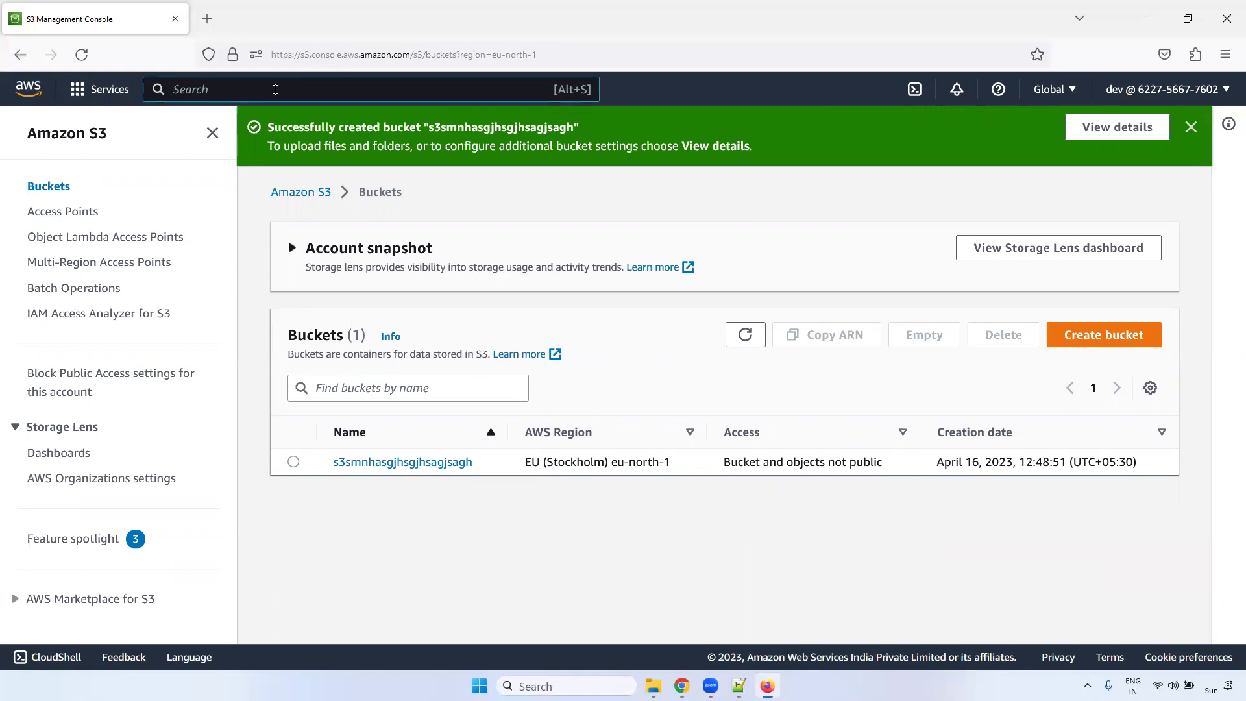
pyautogui.write('ec2')
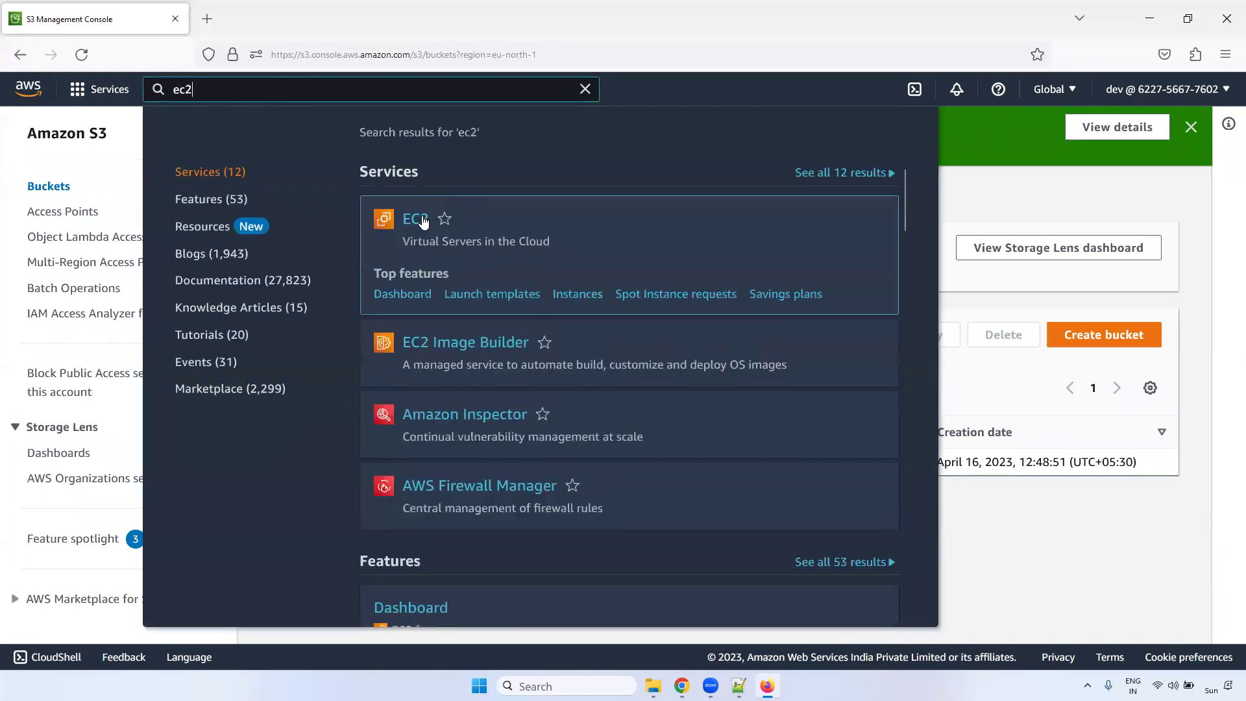
pyautogui.rightClick(422, 220)
pyautogui.click(448, 231)
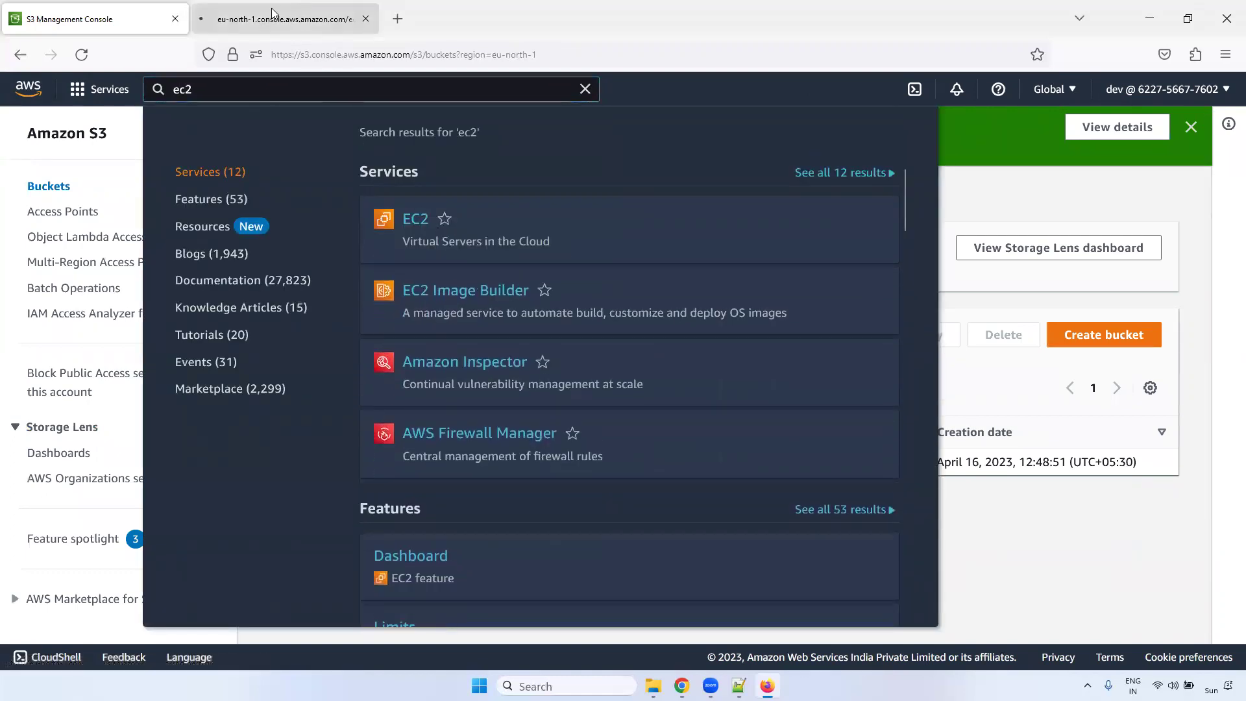
pyautogui.click(272, 14)
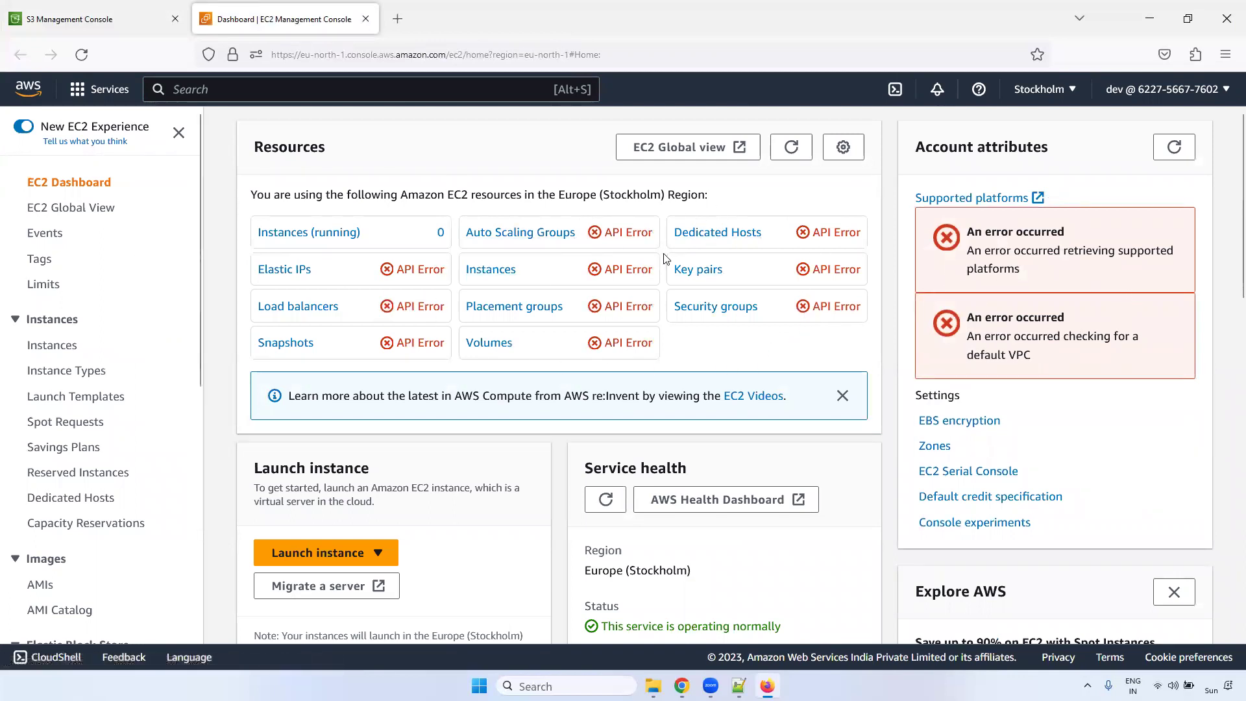
# - Open the EC2 Instances list and start launching a new instance
pyautogui.click(45, 349)
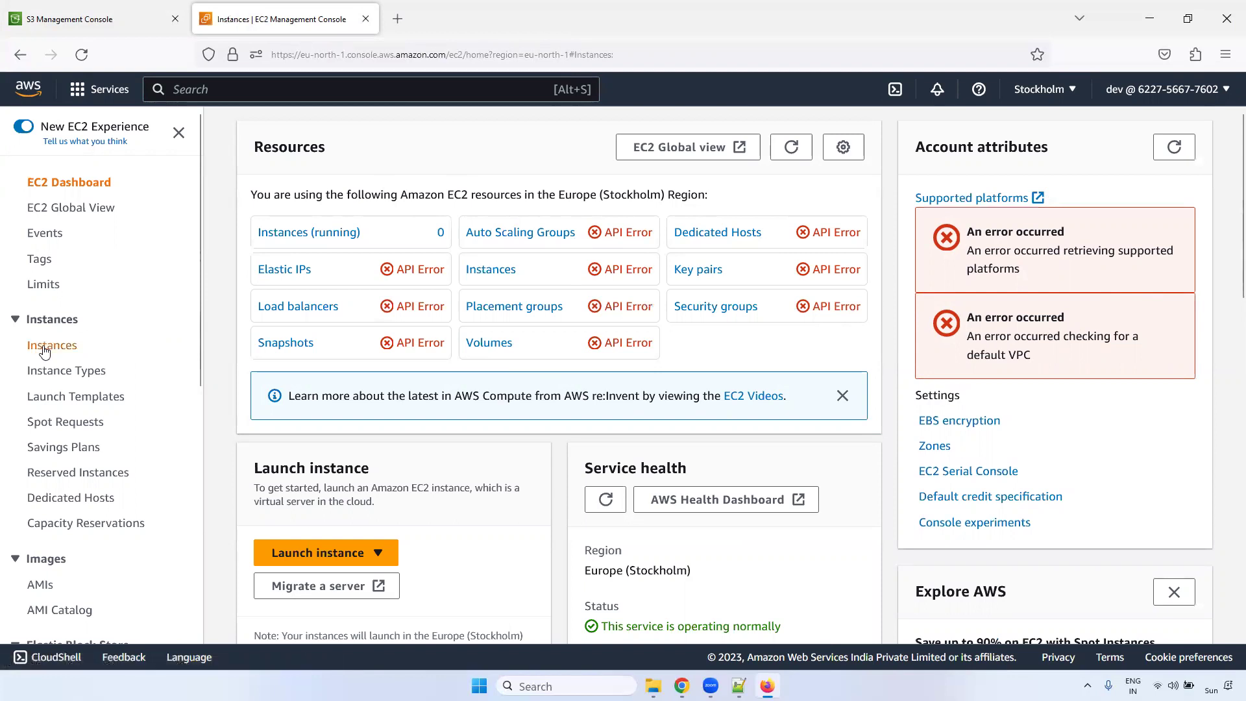
pyautogui.click(912, 132)
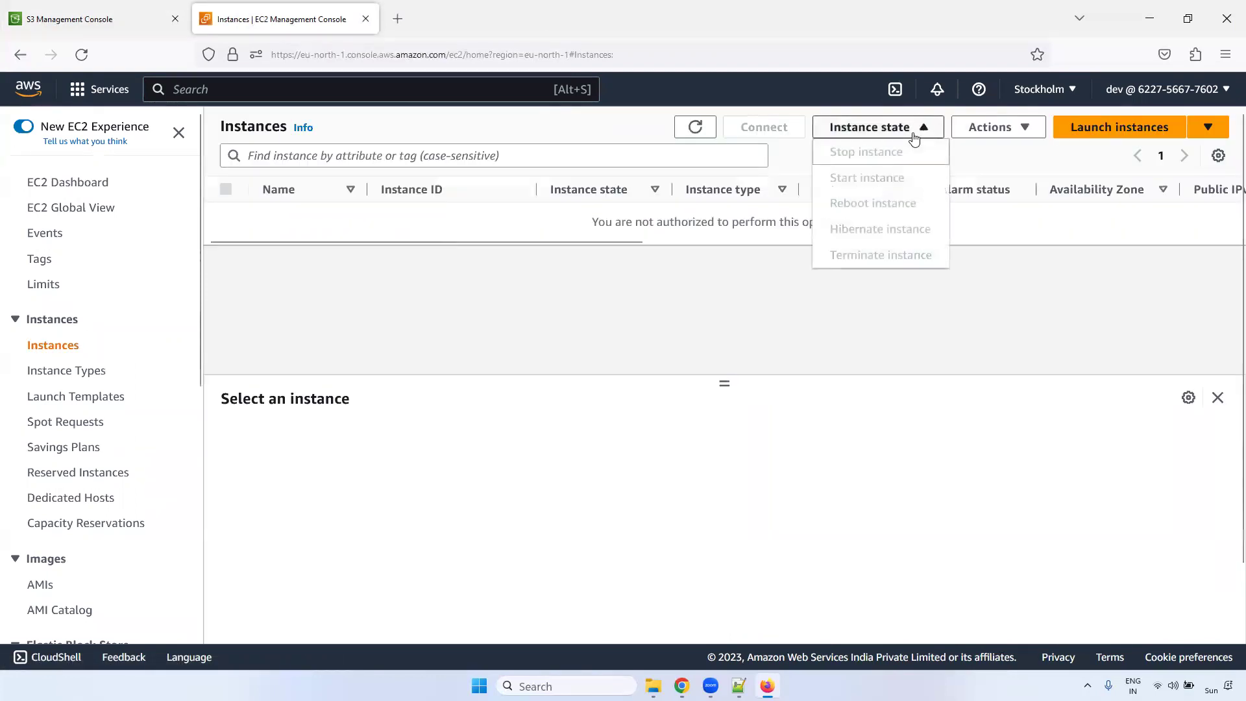
pyautogui.click(1104, 129)
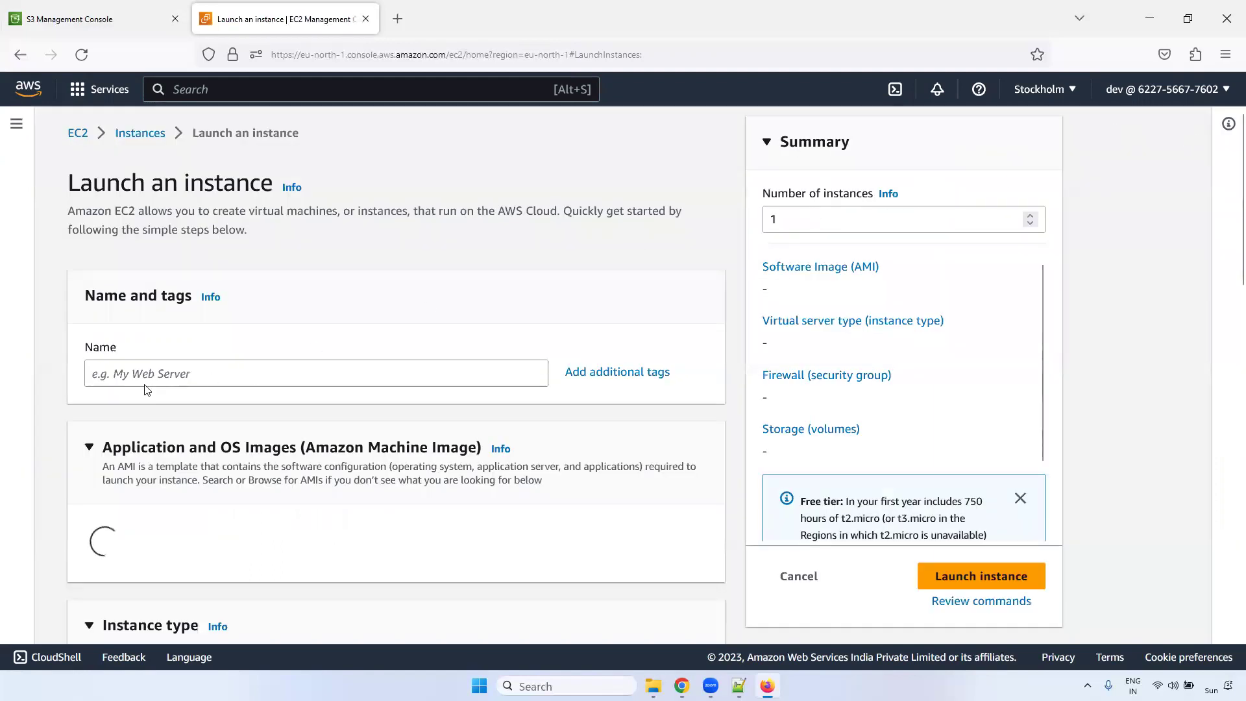
# - Name the instance 'ngsfhggshgsh' and select the Amazon Linux 2 AMI (HVM) - Kernel 5.10
pyautogui.click(144, 380)
pyautogui.write('ngsf')
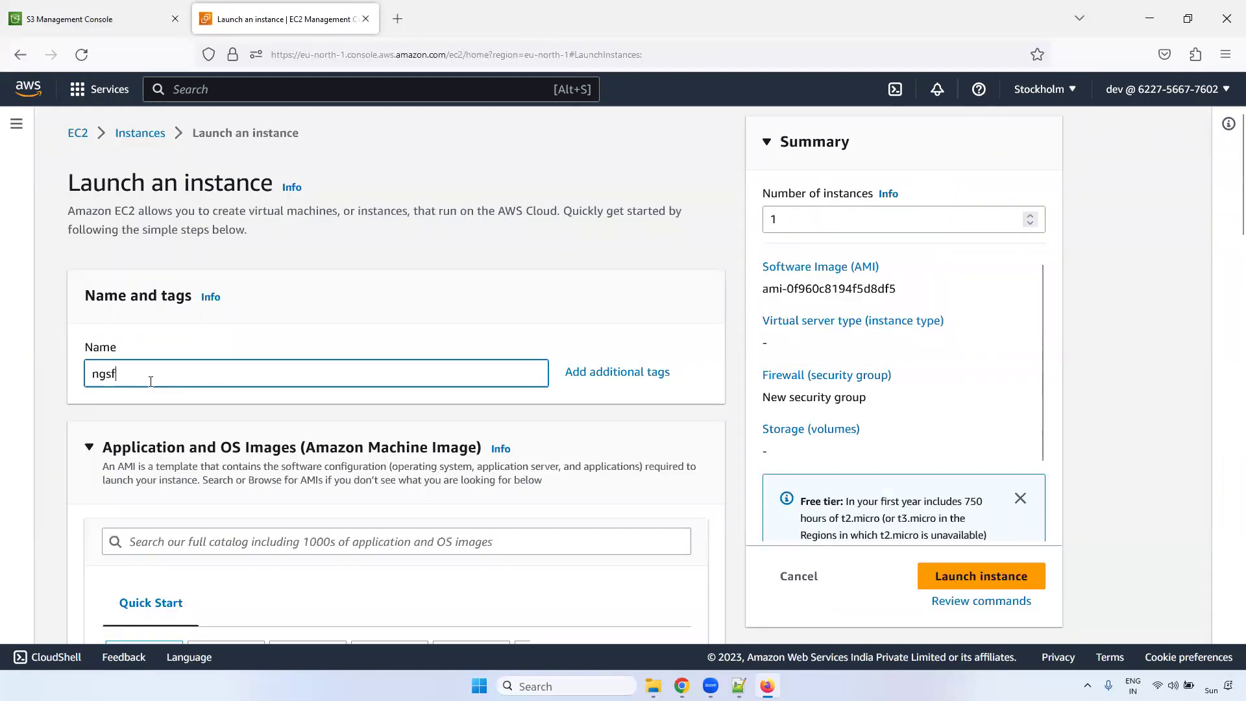
pyautogui.write('hggshgsh')
pyautogui.scroll(-2, 1226, 232)
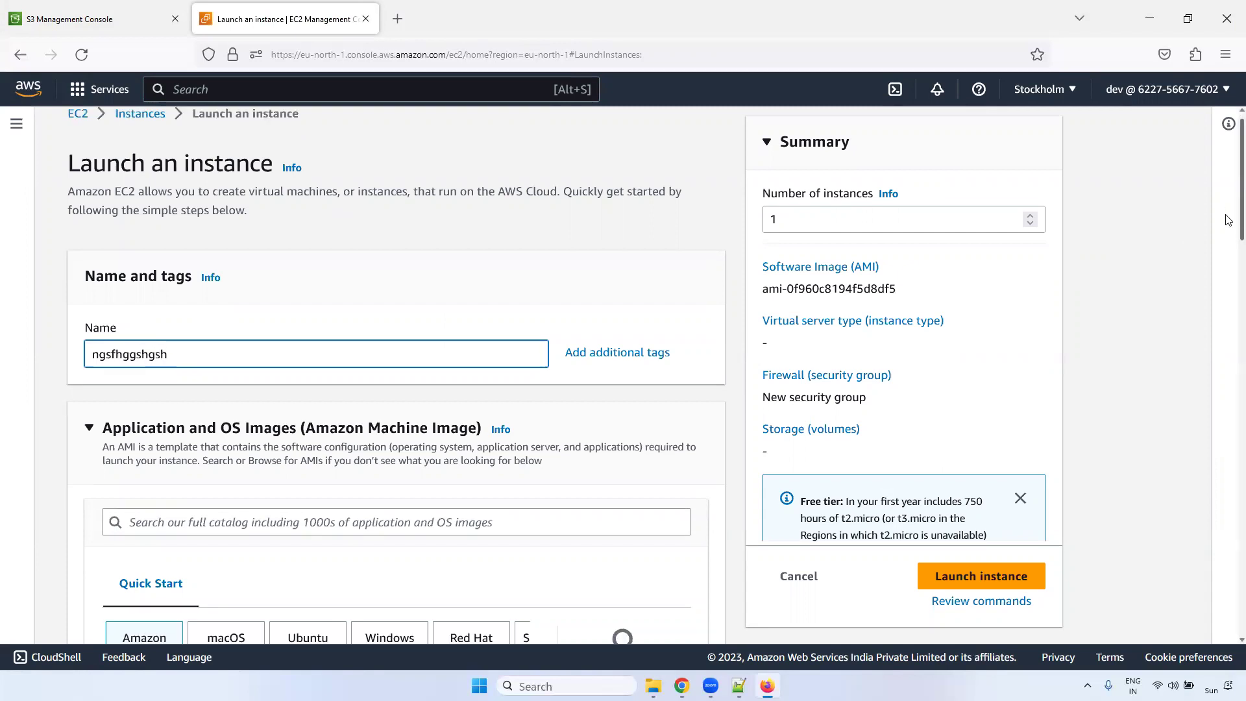
pyautogui.scroll(-9, 1228, 233)
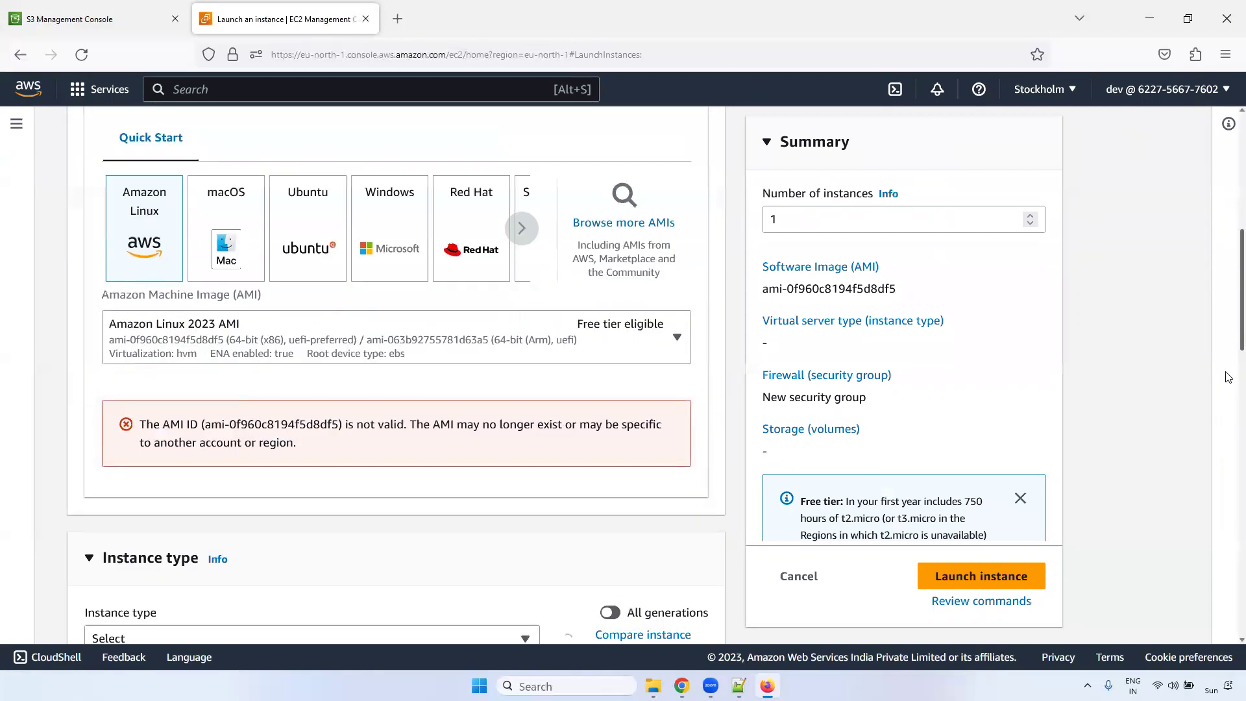
pyautogui.scroll(1, 1228, 373)
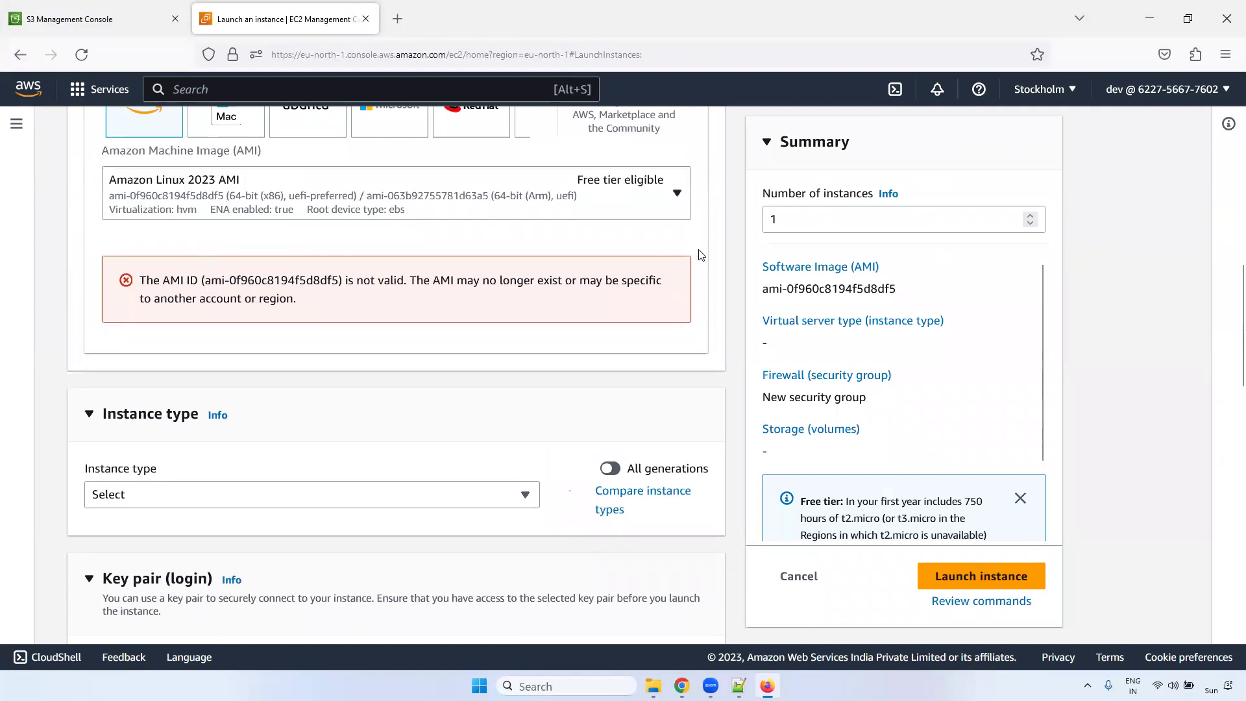
pyautogui.click(547, 189)
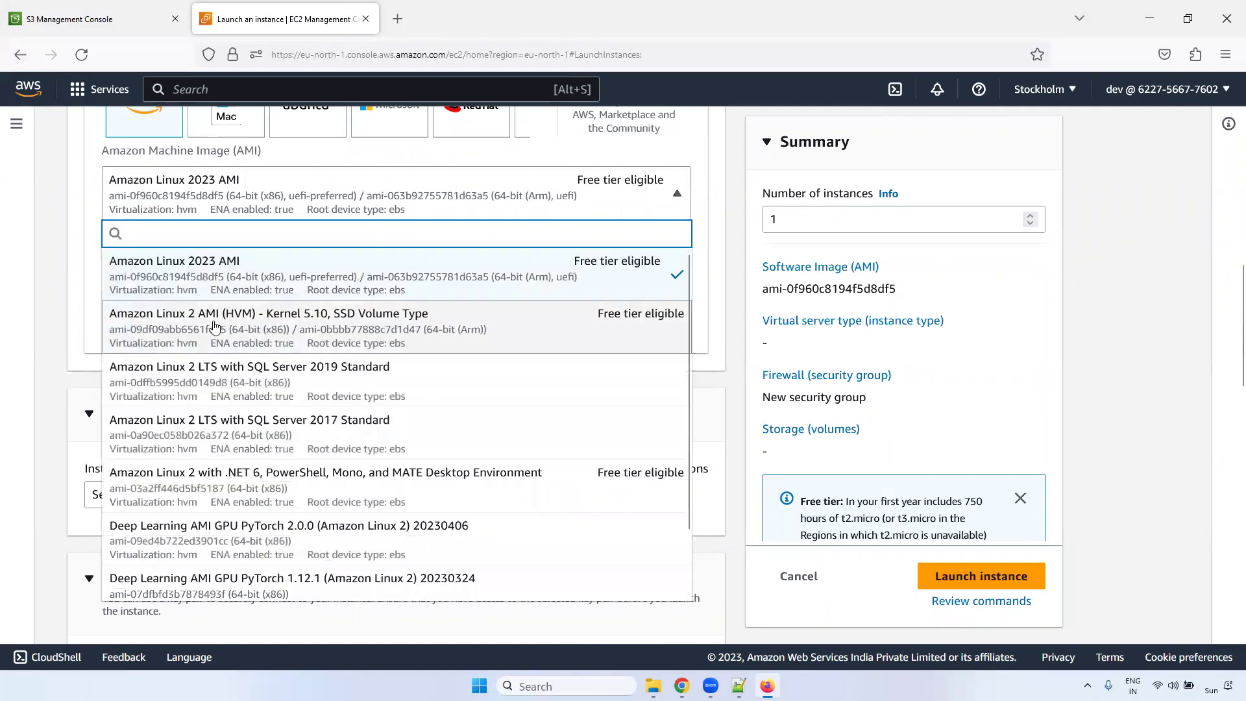
pyautogui.click(392, 242)
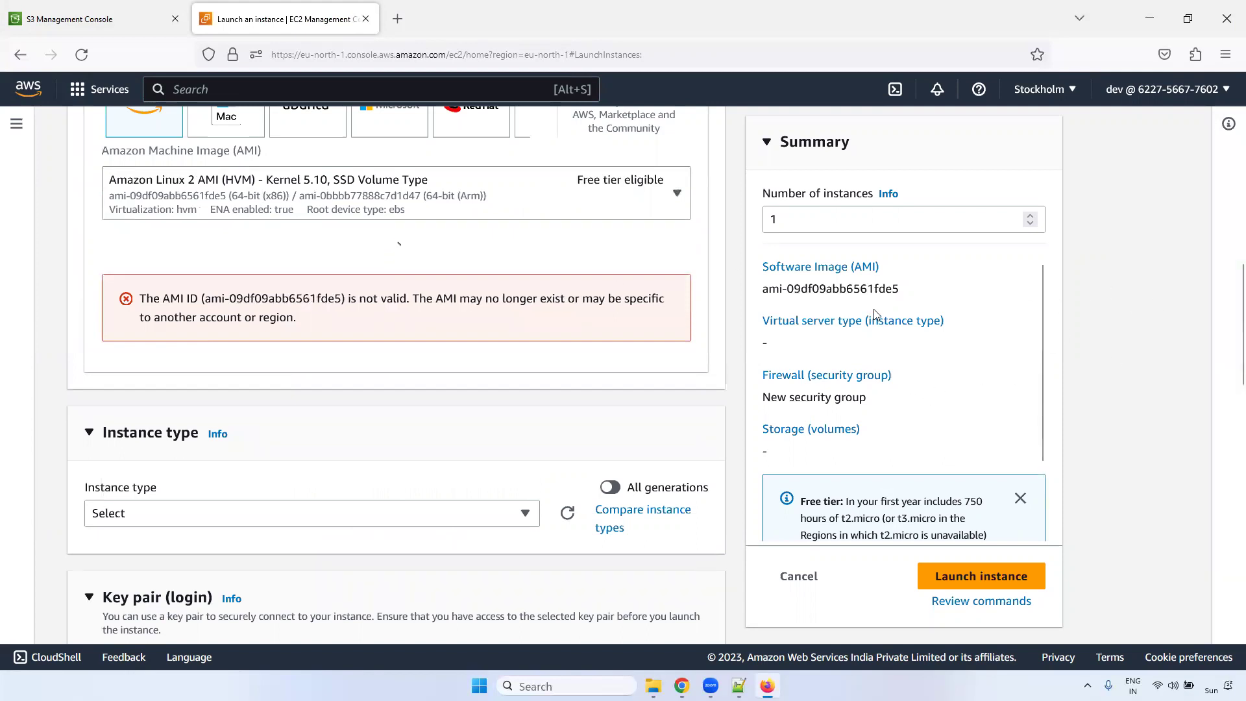
pyautogui.scroll(1, 1227, 154)
pyautogui.scroll(8, 1228, 155)
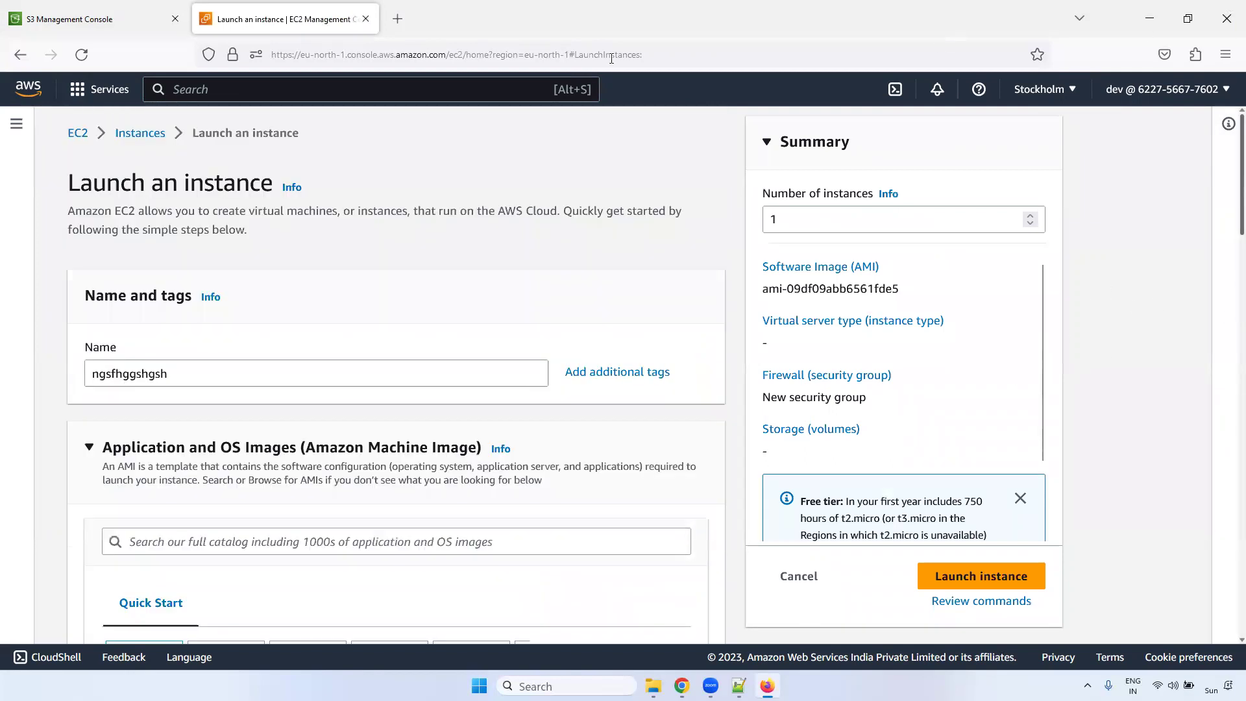
# - Open the VPC console from a 'vpc' search in a new tab and view Your VPCs' authorization error
pyautogui.click(241, 82)
pyautogui.write('vpc')
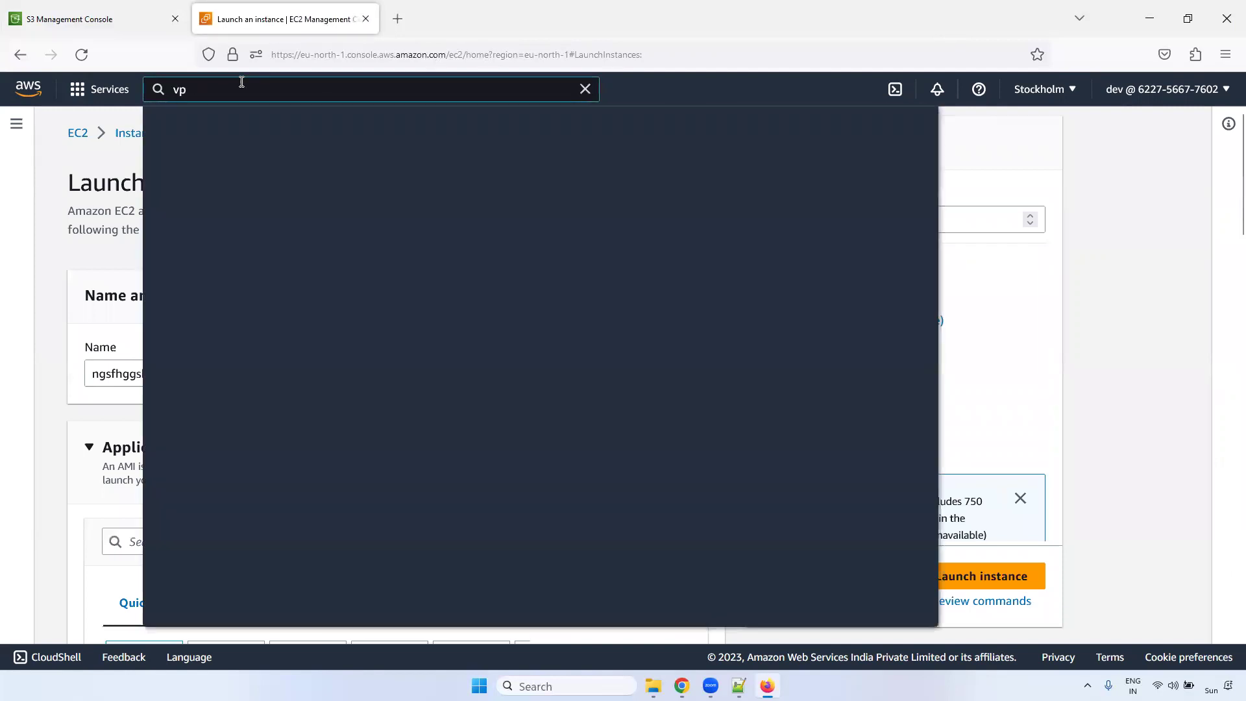
pyautogui.rightClick(423, 224)
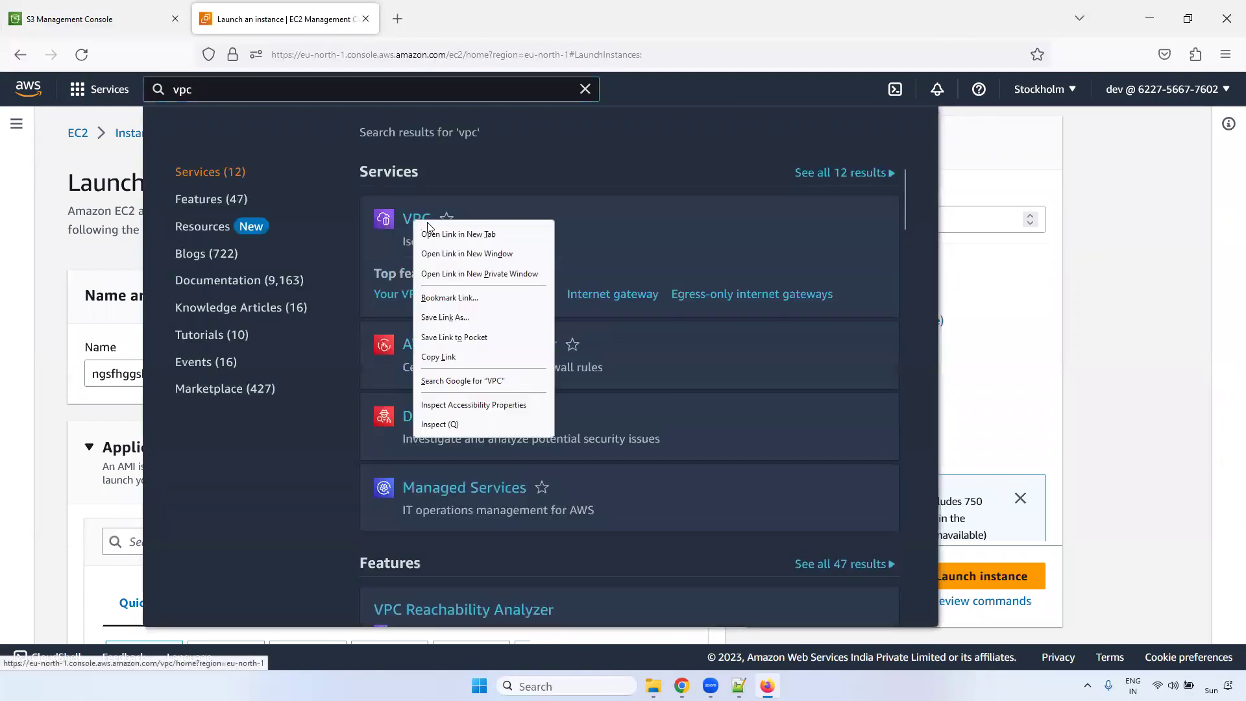
pyautogui.click(430, 235)
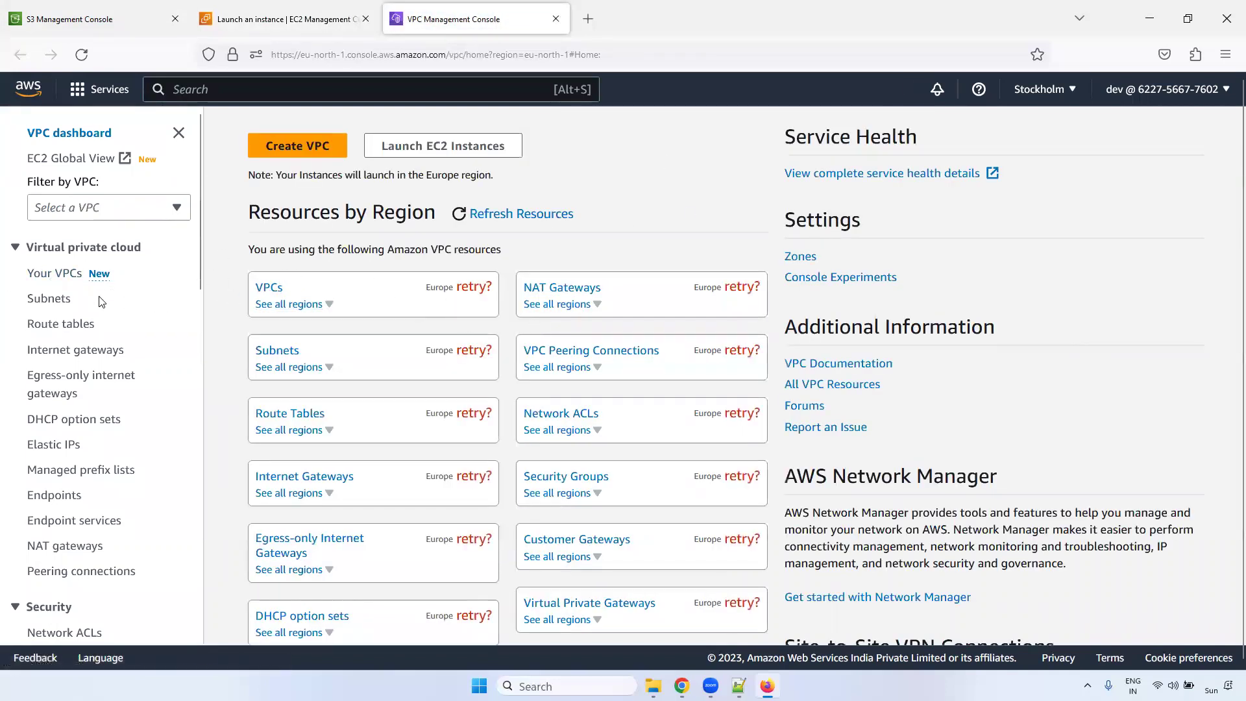
pyautogui.click(65, 276)
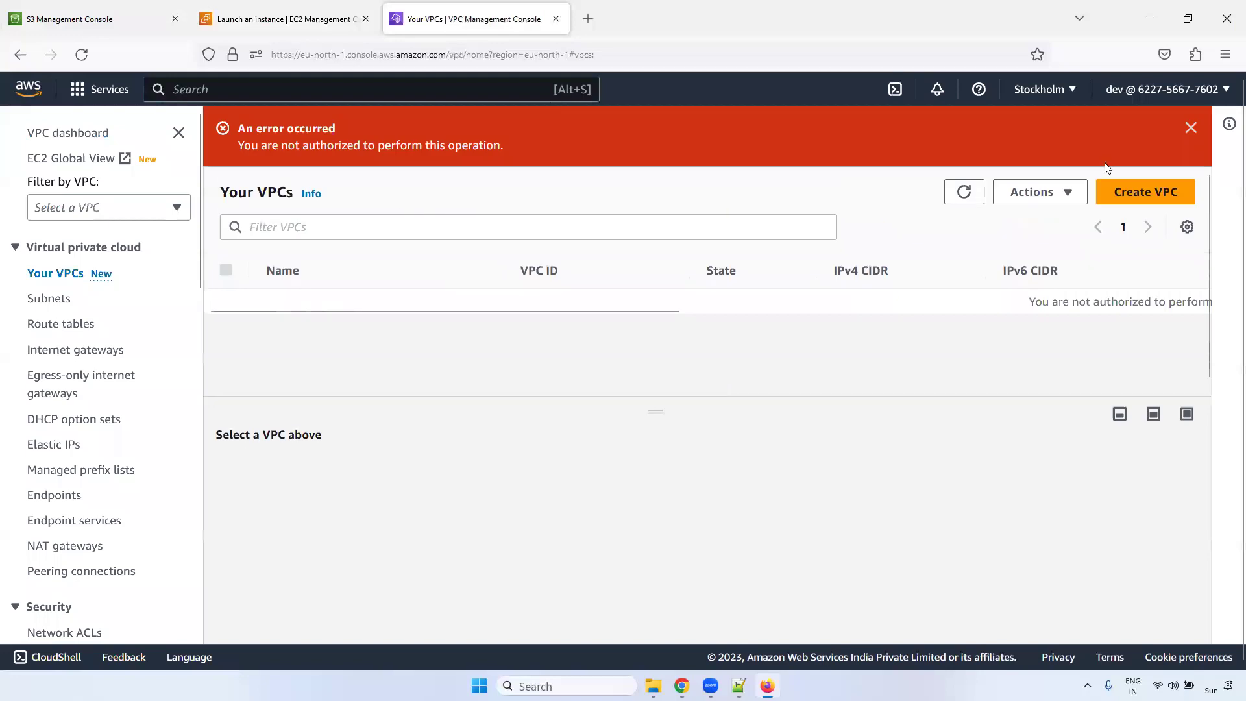
pyautogui.moveTo(238, 145); pyautogui.dragTo(502, 145)
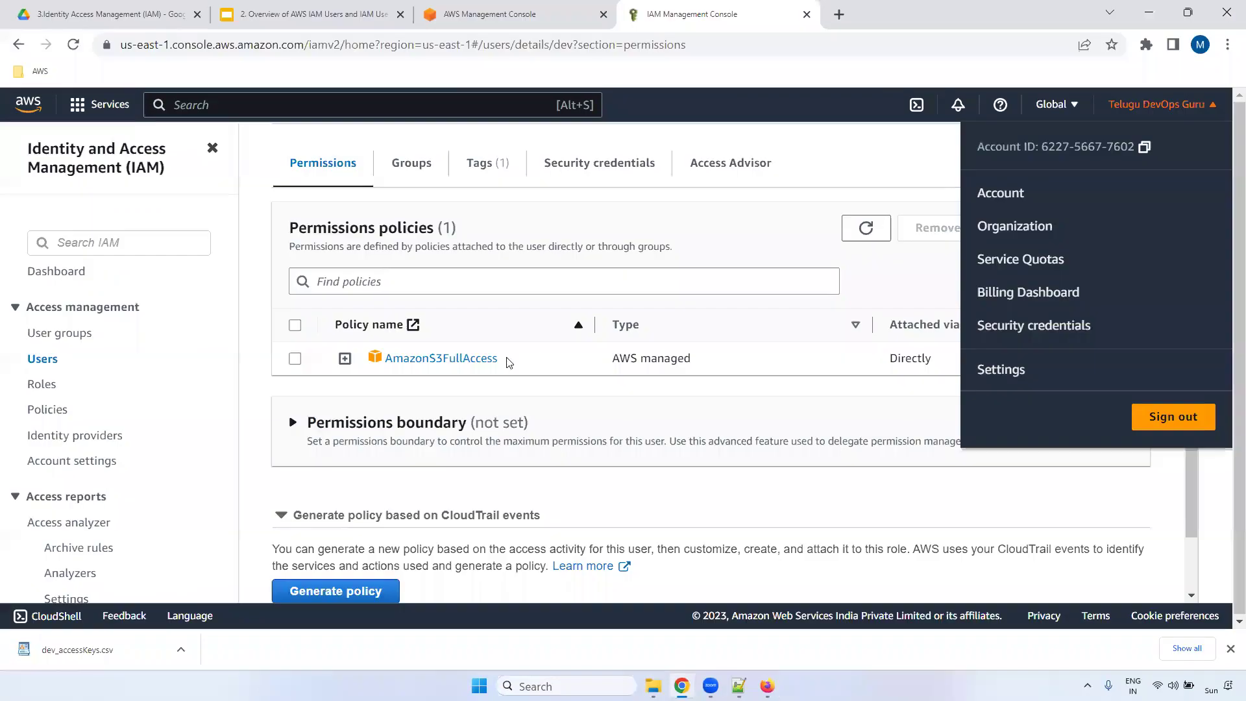
pyautogui.doubleClick(387, 357)
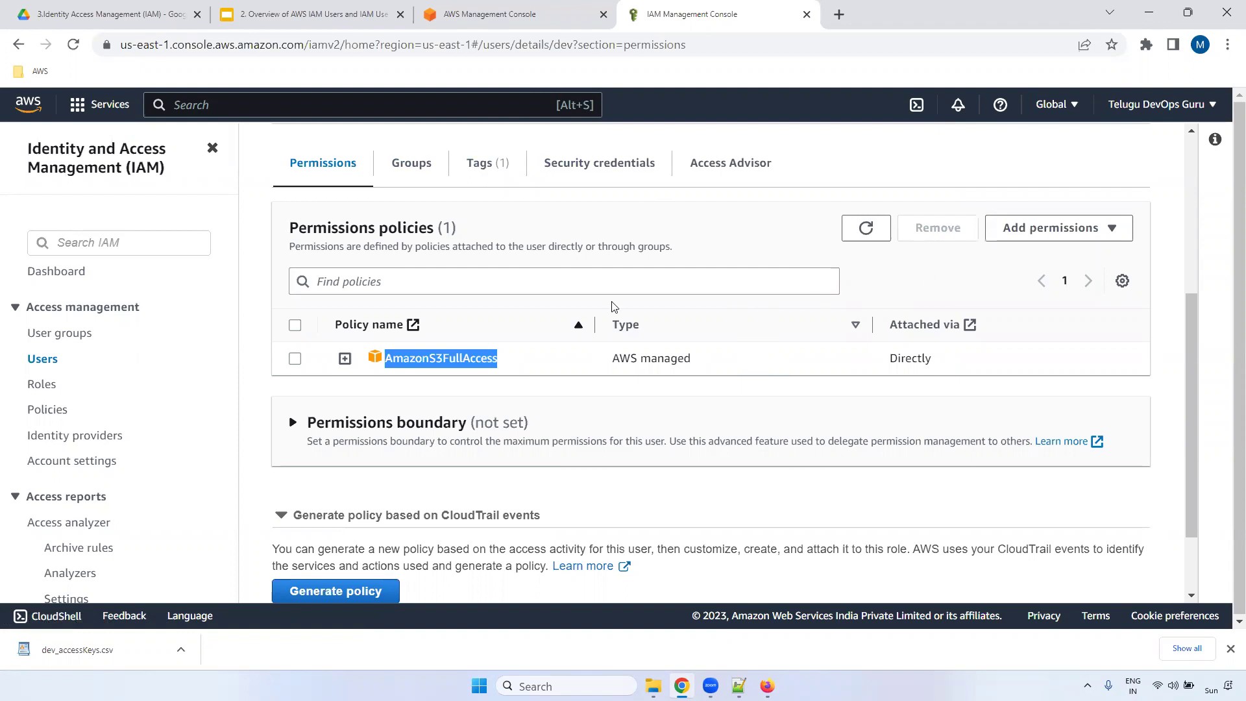
pyautogui.click(629, 243)
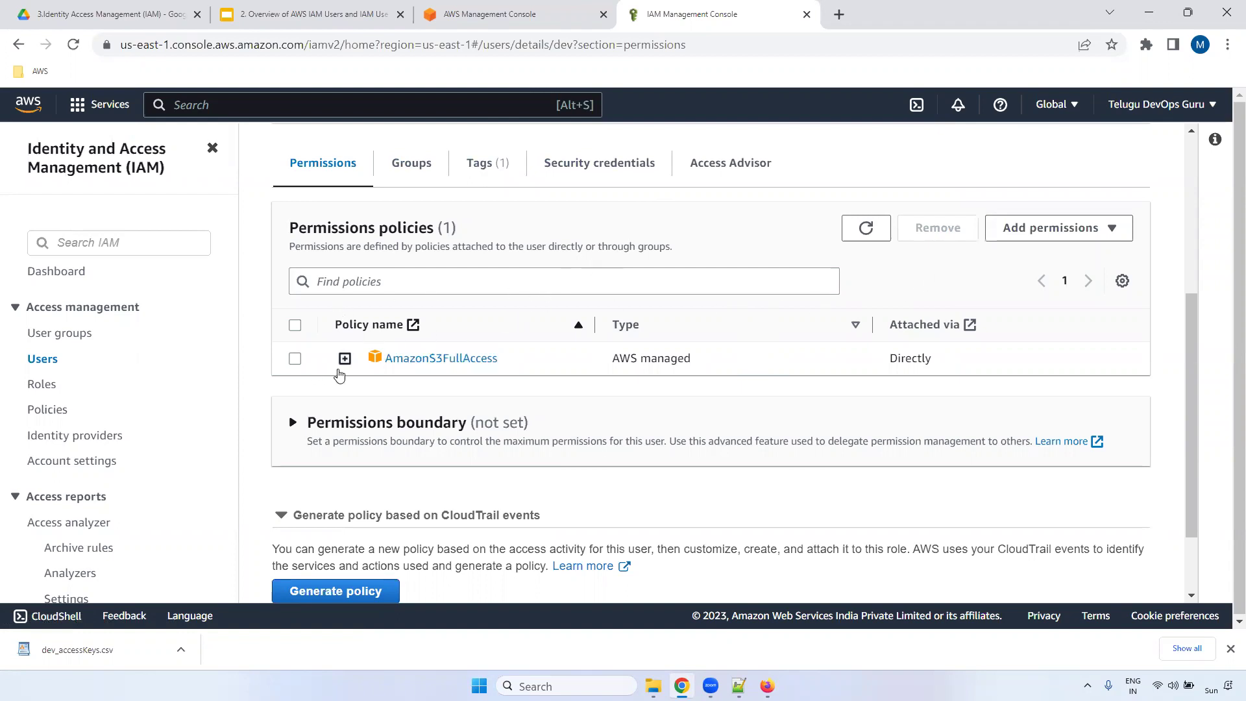
pyautogui.click(767, 686)
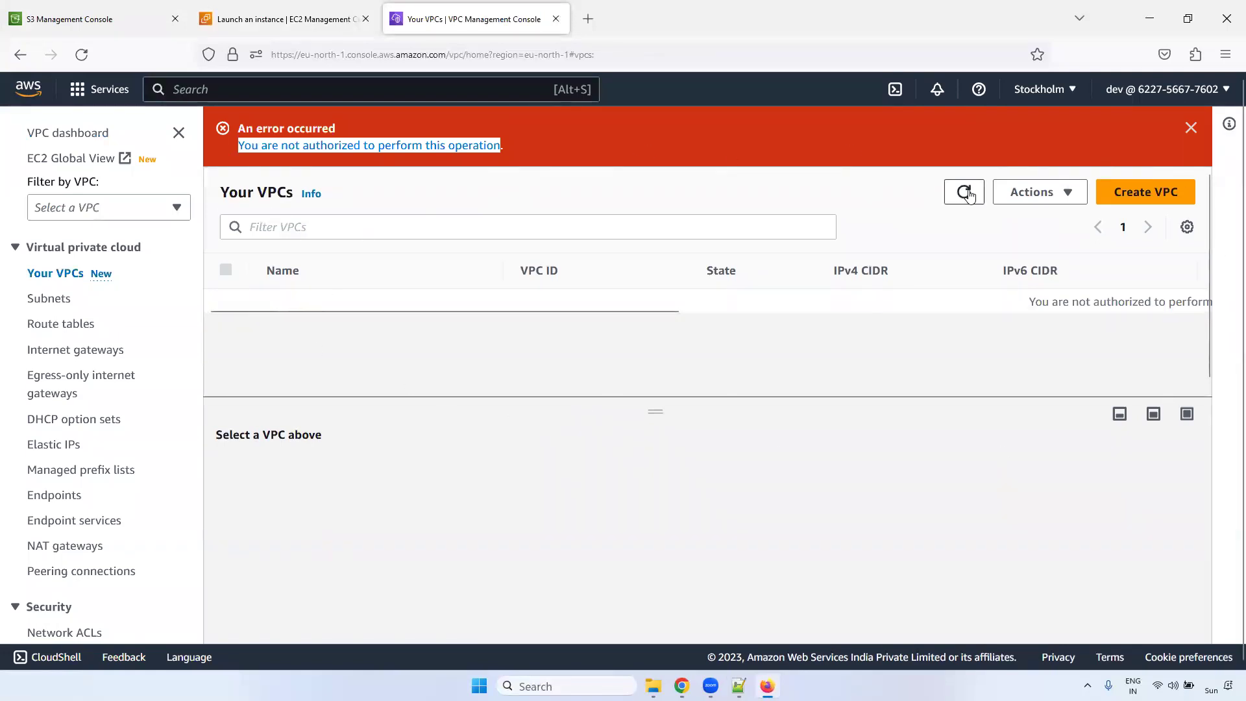
pyautogui.doubleClick(291, 148)
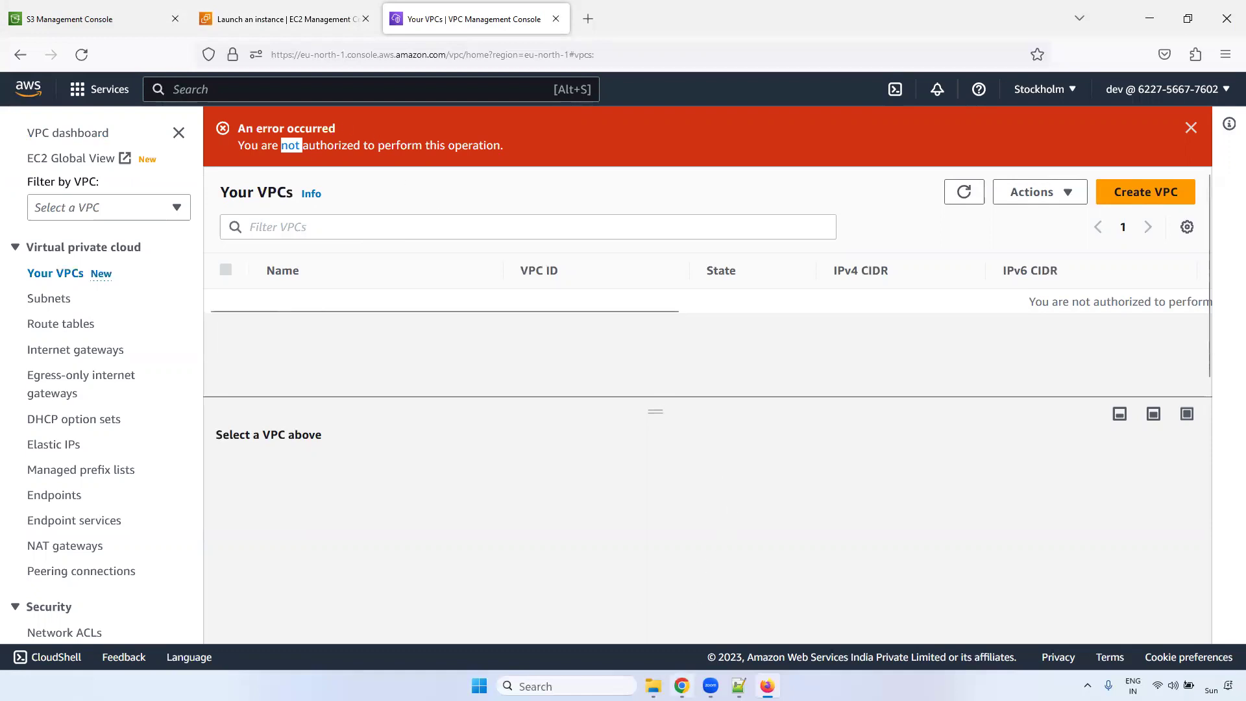
pyautogui.click(682, 686)
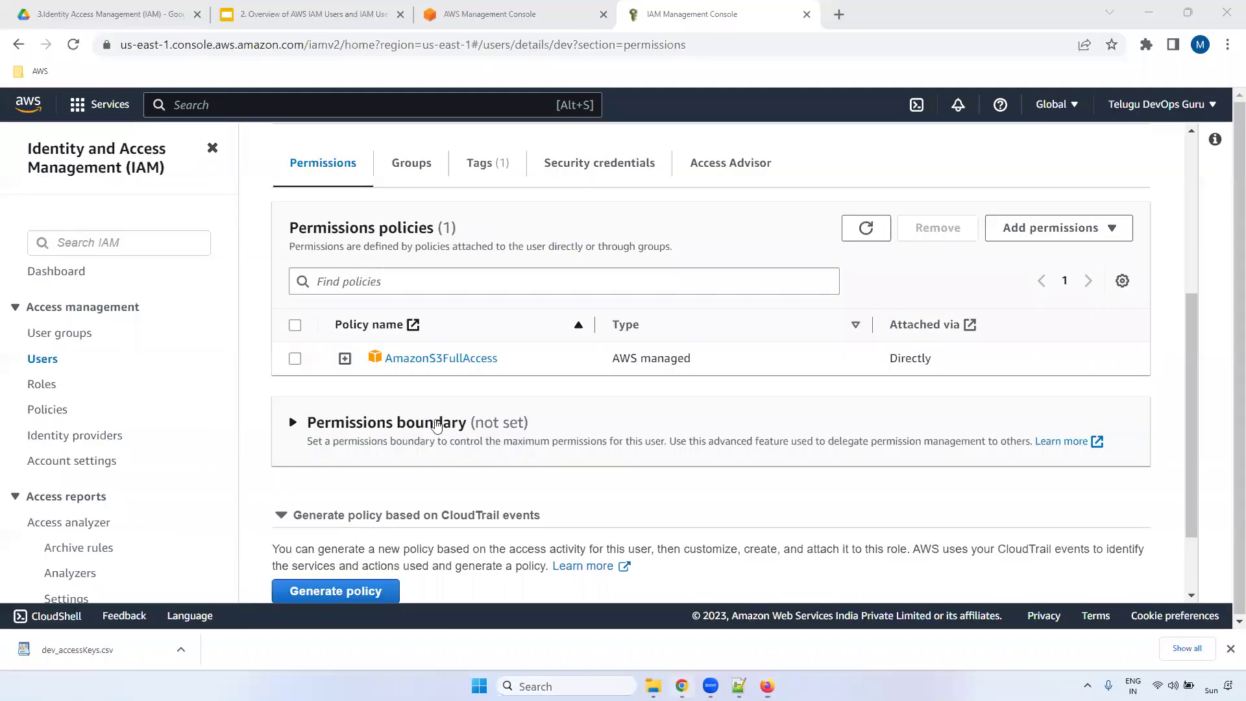
# - Check the dev user's Add permissions options without choosing, then switch to the Notepad++ notes
pyautogui.click(1090, 229)
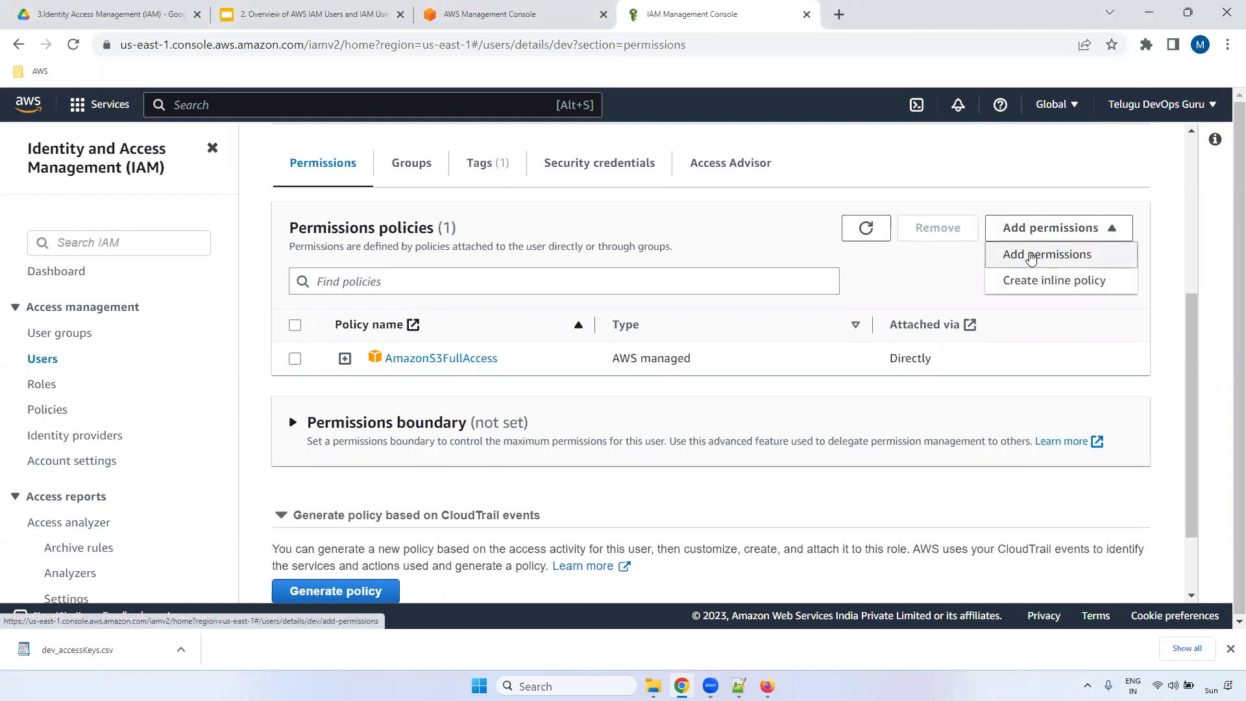
pyautogui.click(1032, 257)
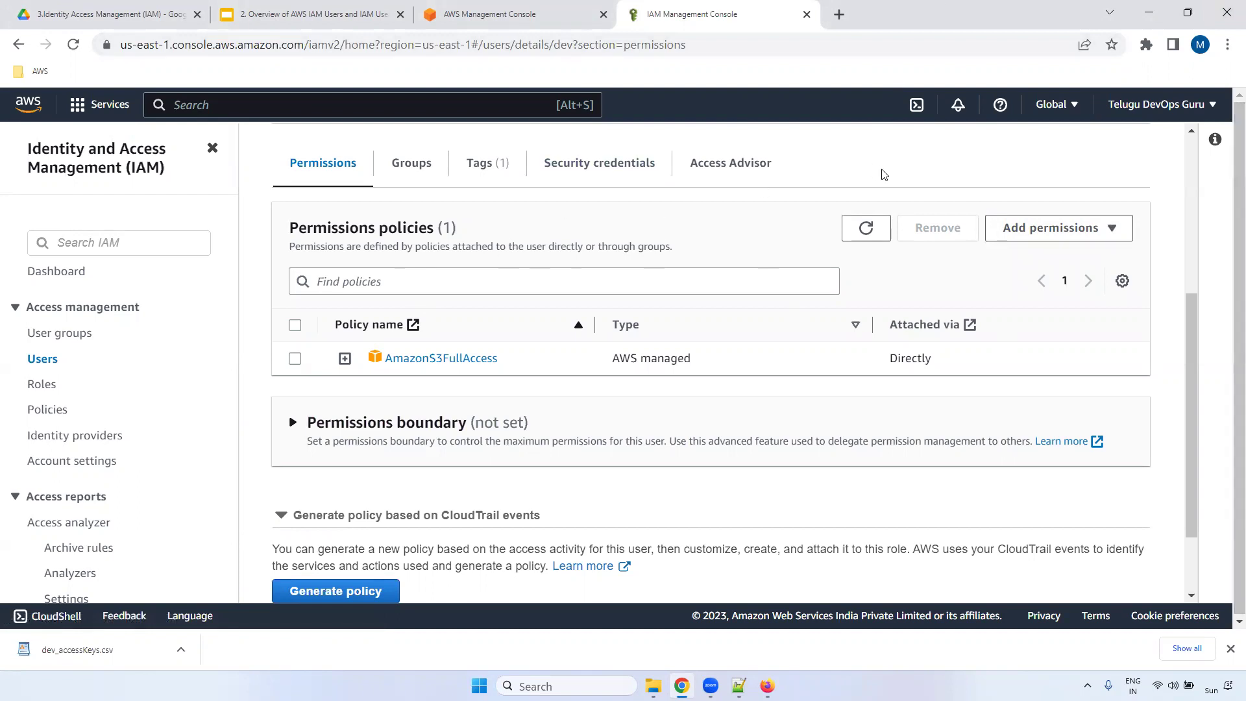
pyautogui.moveTo(767, 686)
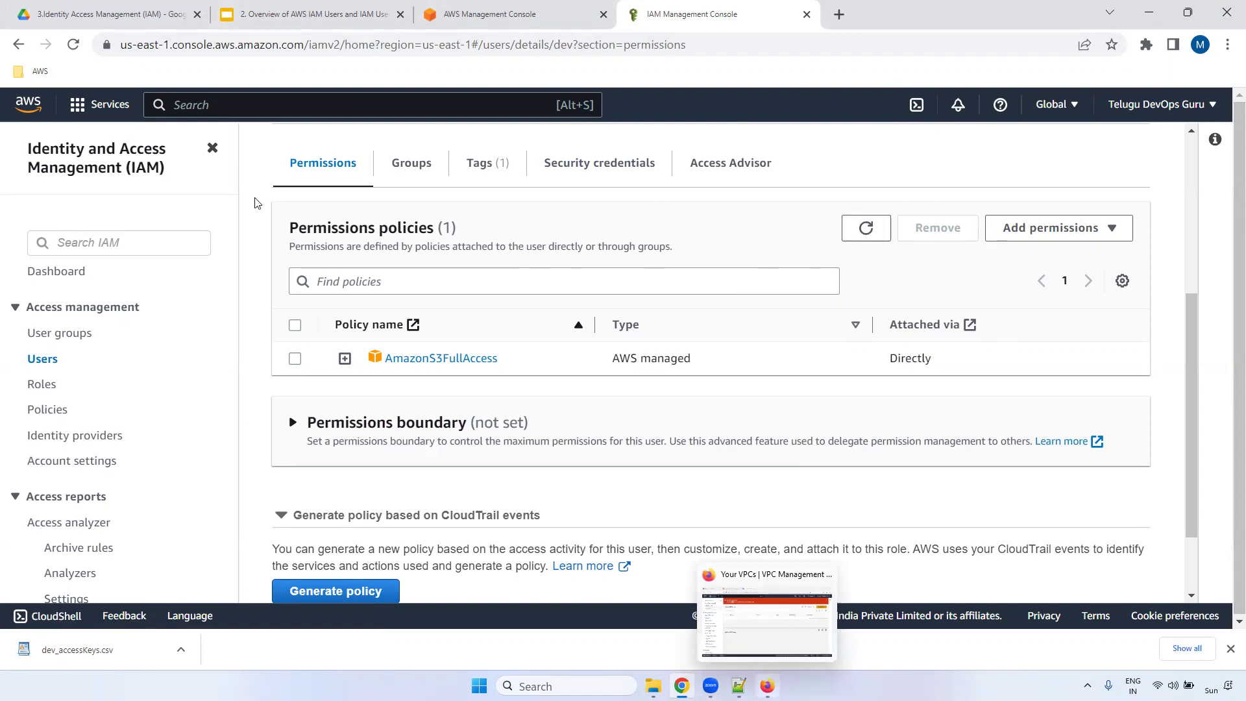
pyautogui.hotkey('alt', 'Tab')
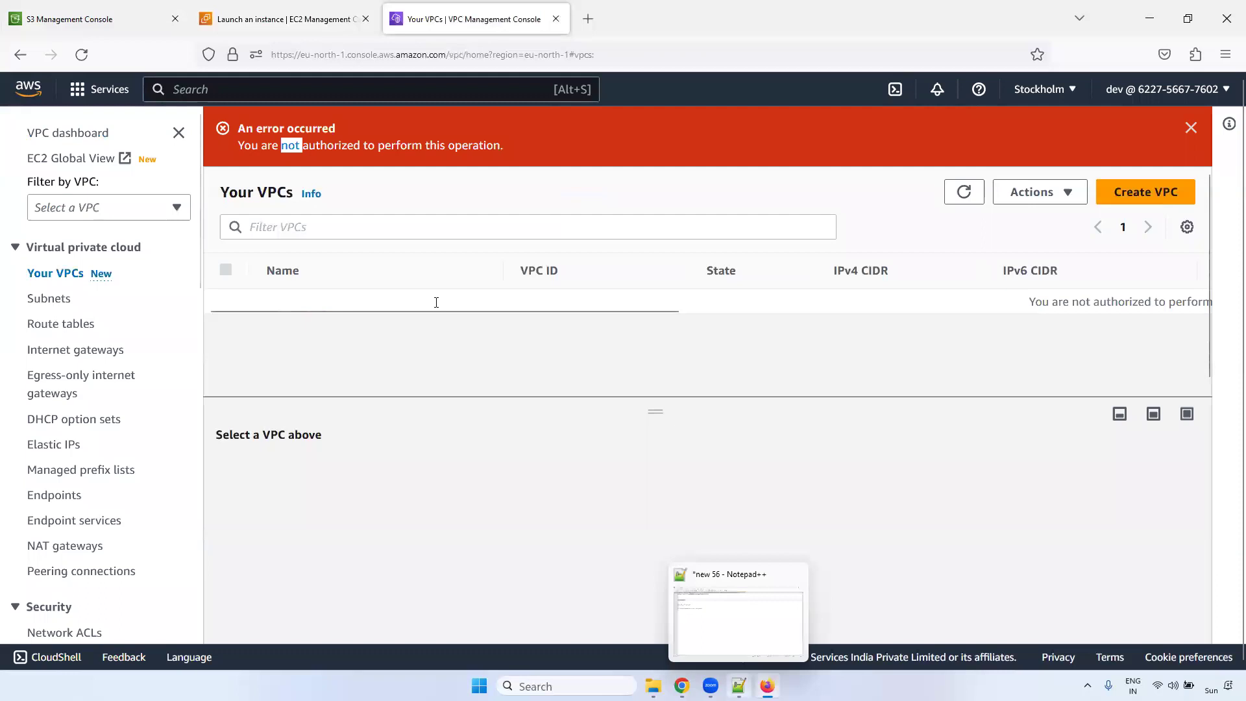
pyautogui.hotkey('alt', 'Tab')
pyautogui.write('c')
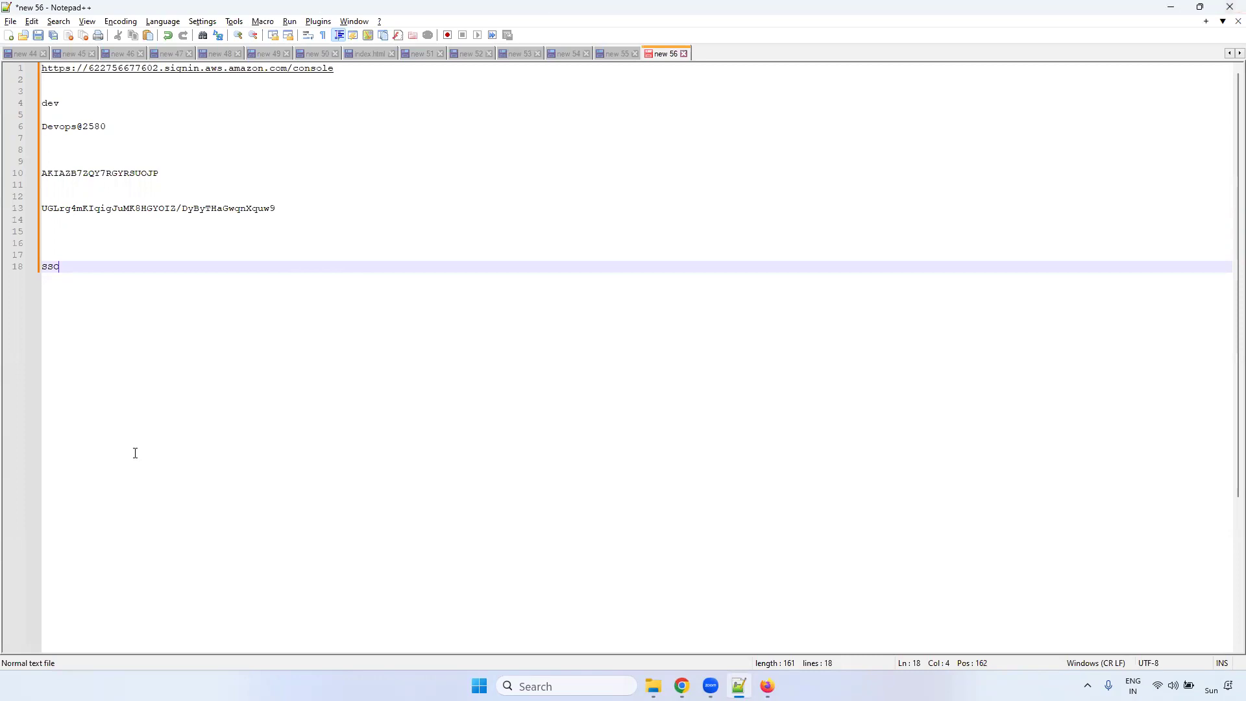
# - Review the 'sso' entry on line 18 and the saved password line, then return to Chrome
pyautogui.moveTo(75, 281); pyautogui.dragTo(17, 276)
pyautogui.click(285, 280)
pyautogui.click(57, 113)
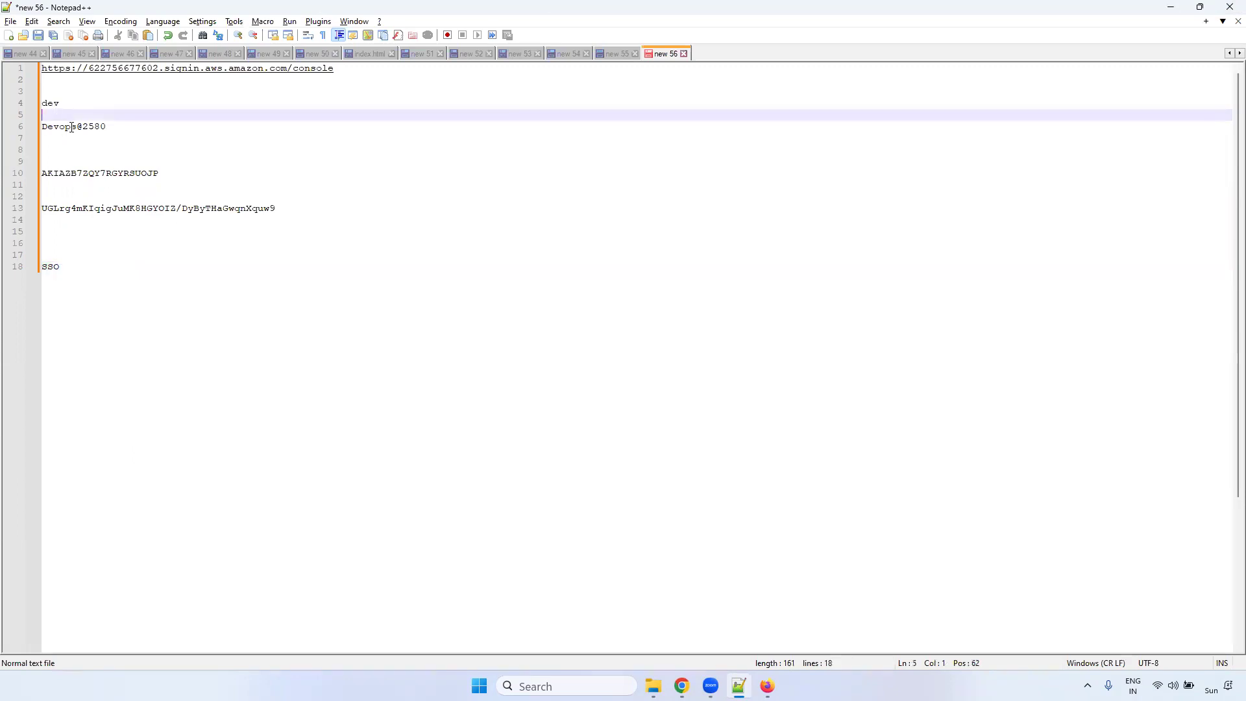
pyautogui.click(71, 127)
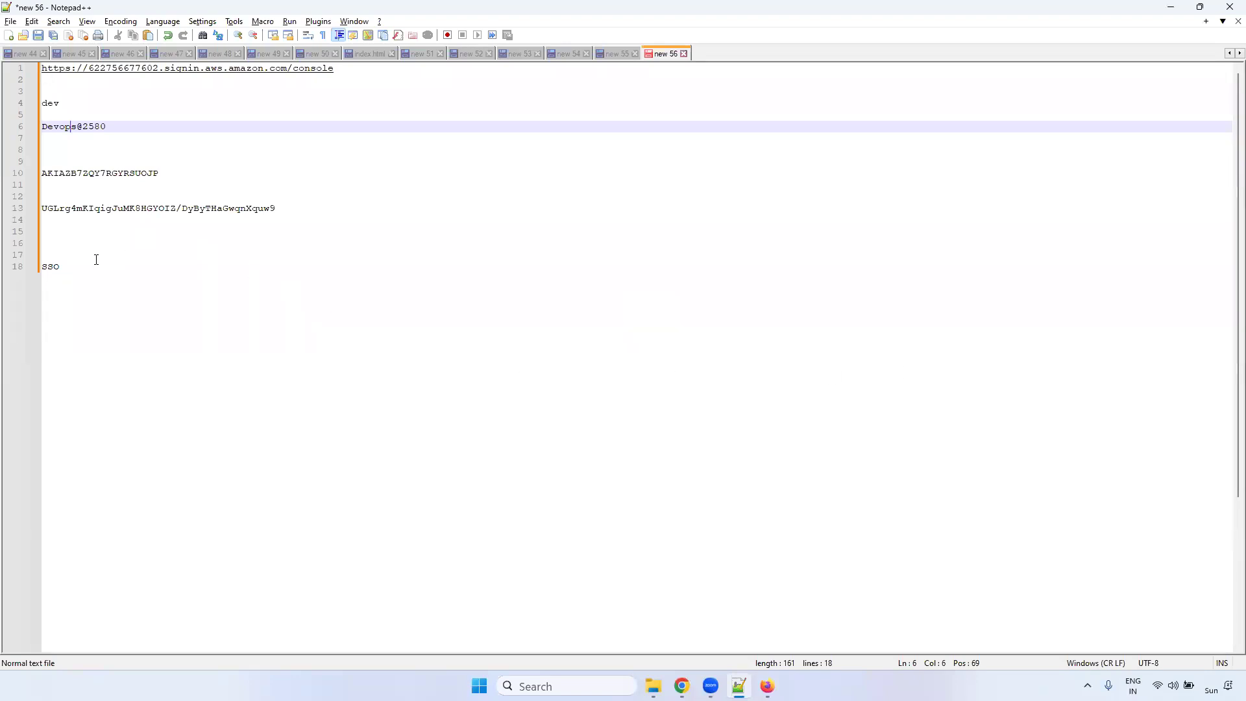
pyautogui.moveTo(96, 262); pyautogui.dragTo(31, 269)
pyautogui.click(186, 287)
pyautogui.doubleClick(71, 264)
pyautogui.click(263, 274)
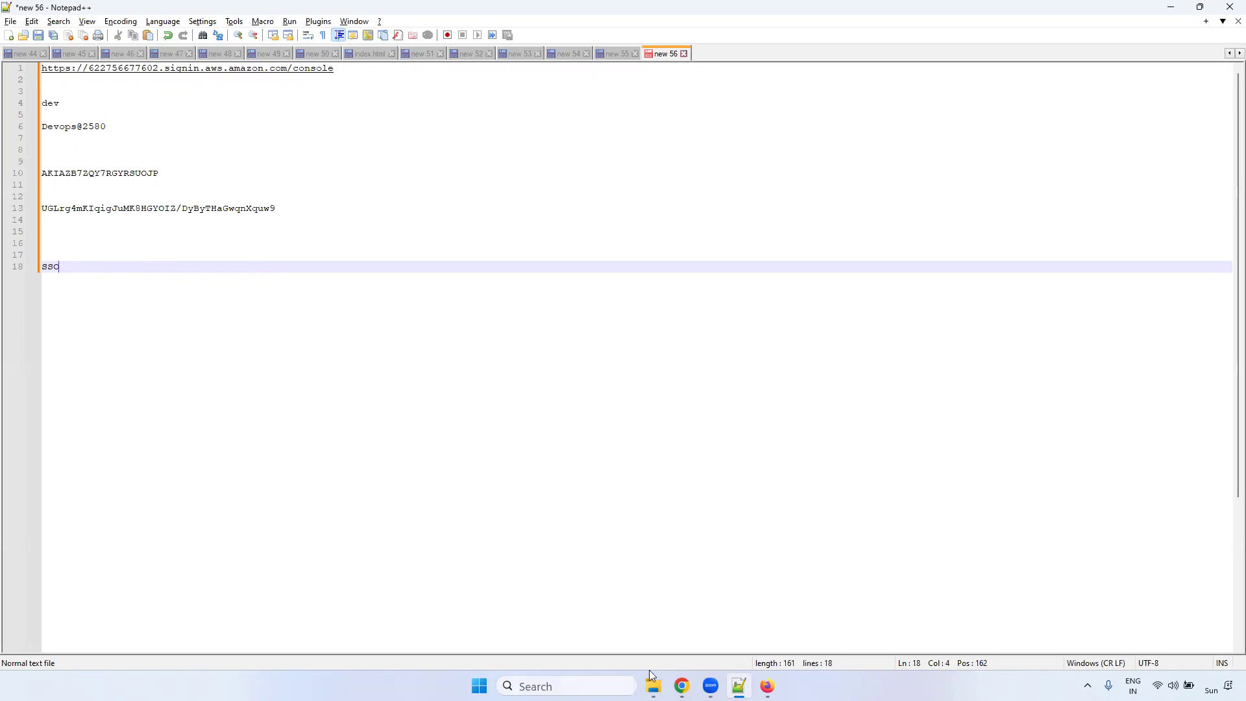
pyautogui.hotkey('alt', 'Tab')
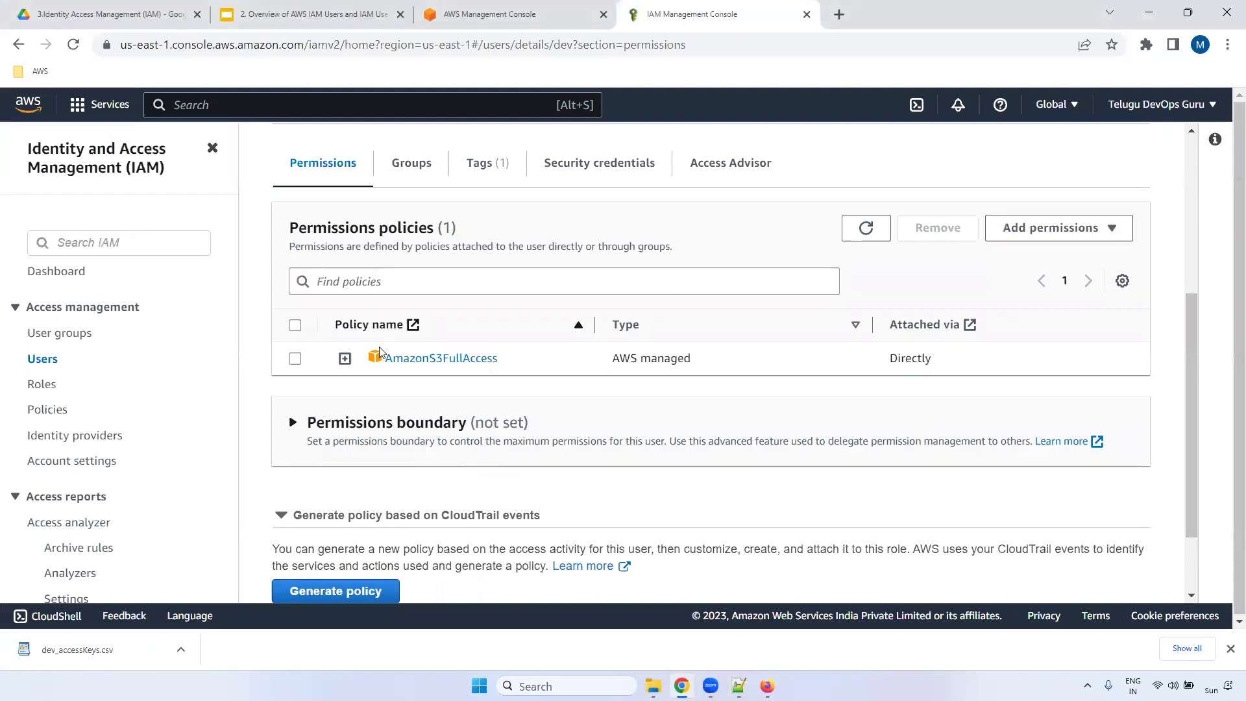
# - Note the user's AmazonS3FullAccess policy, then go to User groups and start a new group
pyautogui.moveTo(549, 367); pyautogui.dragTo(366, 361)
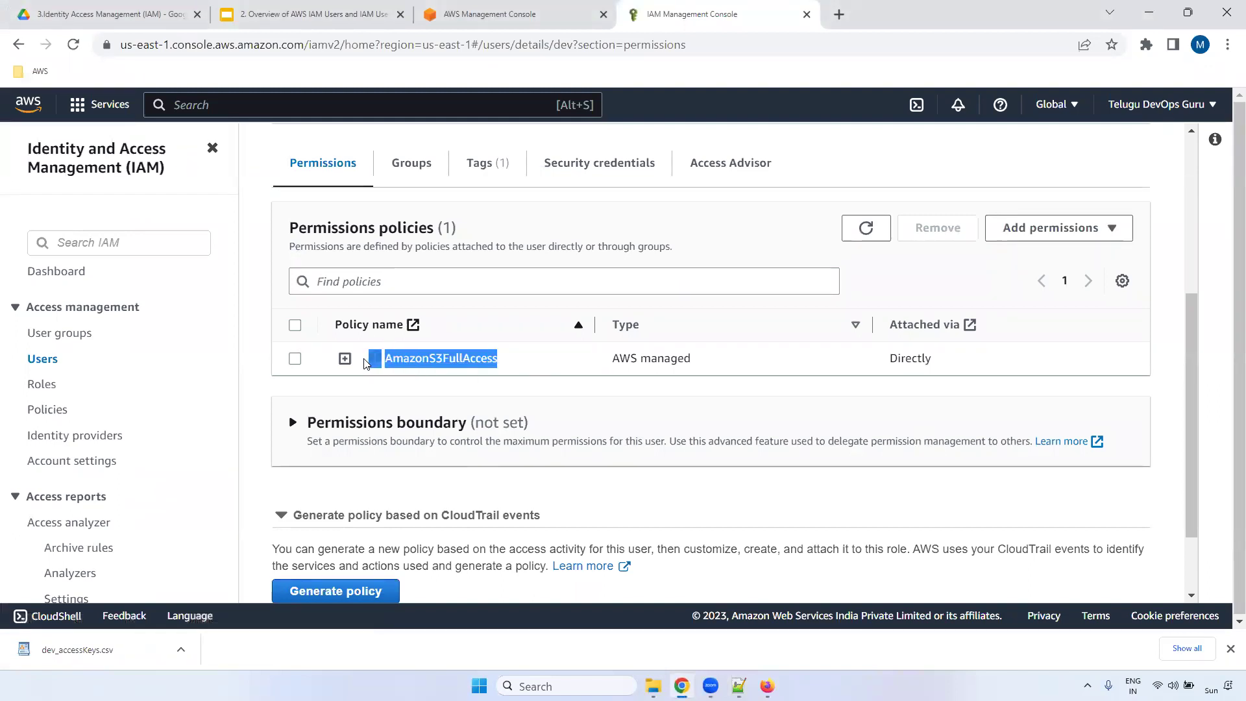
pyautogui.click(771, 231)
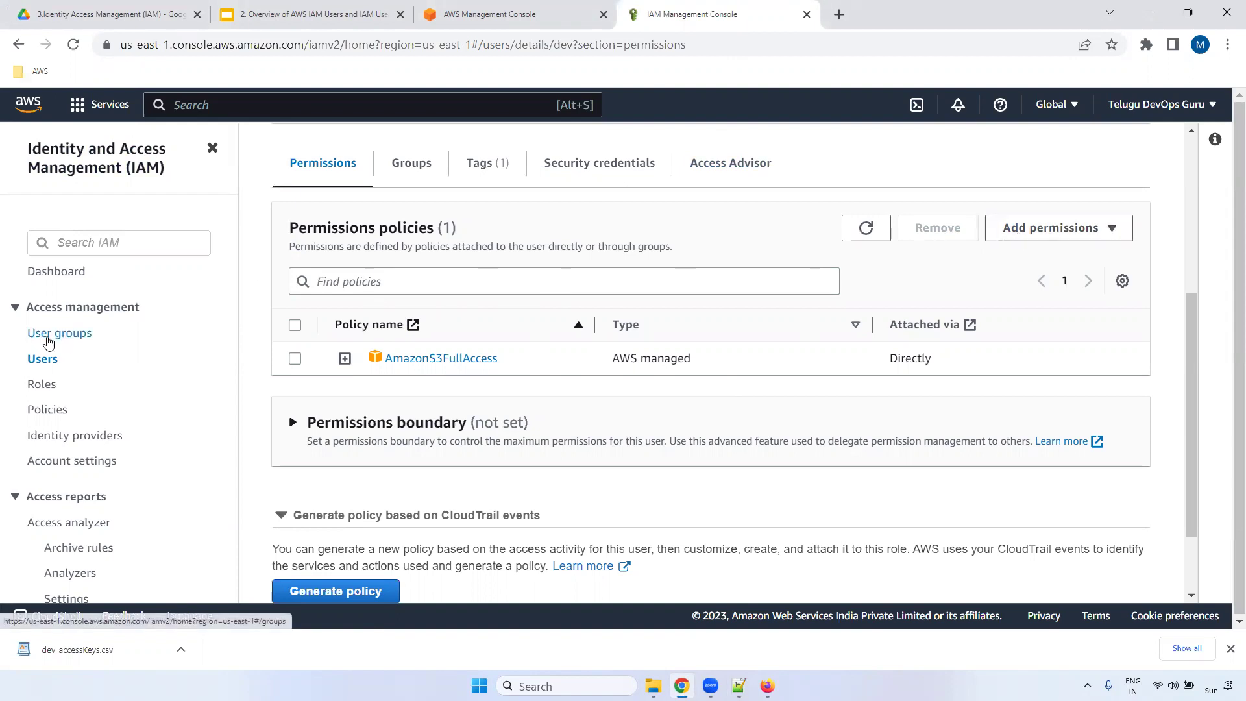
pyautogui.click(77, 336)
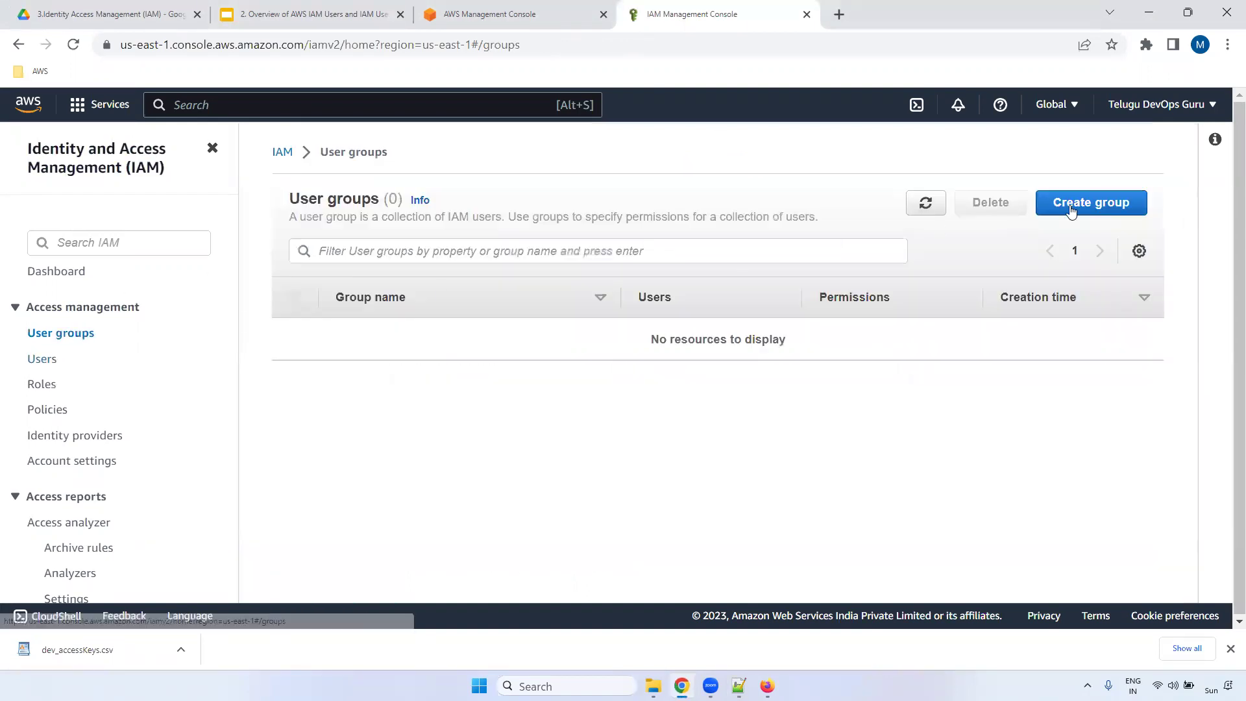
pyautogui.click(1099, 204)
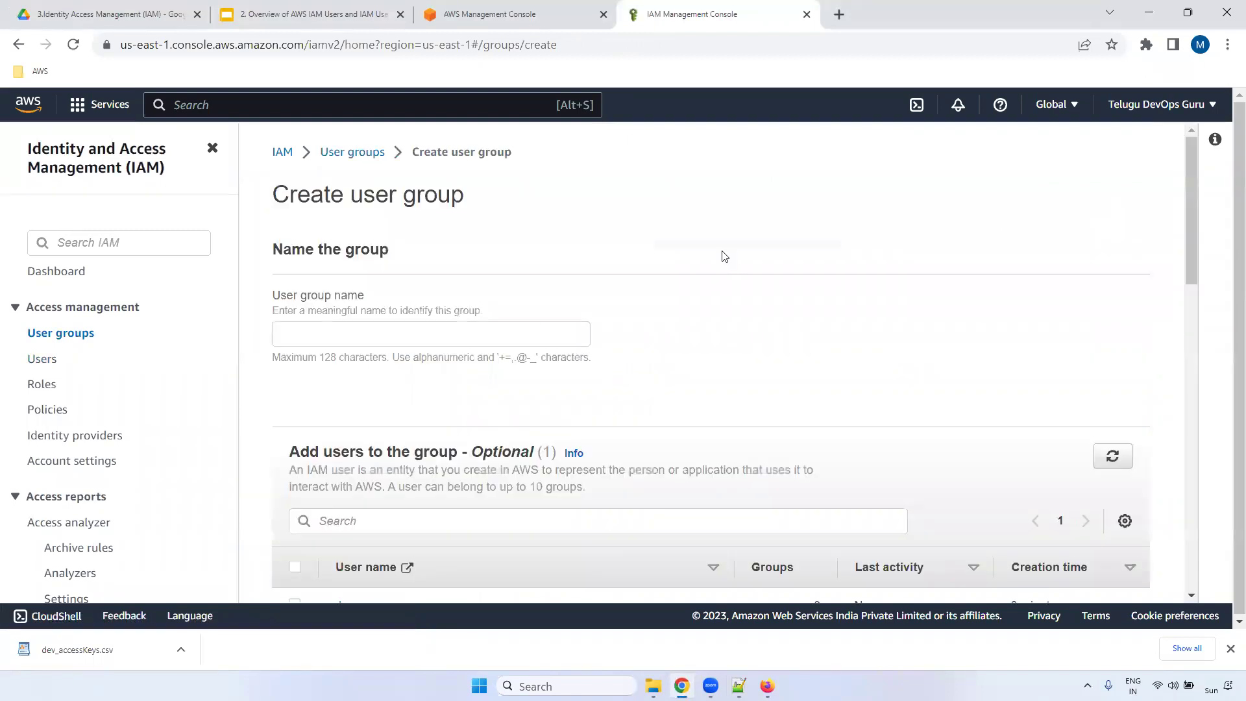
# - Create user group 'dev-group' with no users or policies and open its details page
pyautogui.click(339, 335)
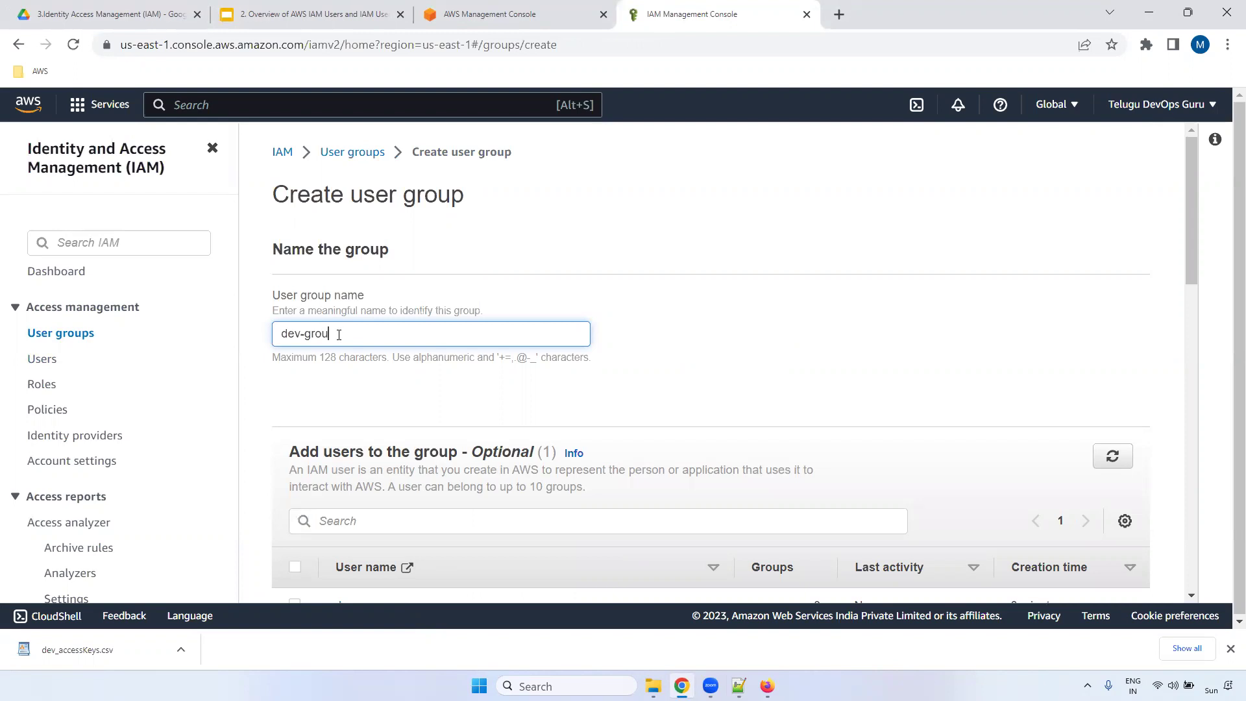
pyautogui.moveTo(1184, 201); pyautogui.dragTo(1191, 249)
pyautogui.moveTo(286, 280); pyautogui.dragTo(532, 279)
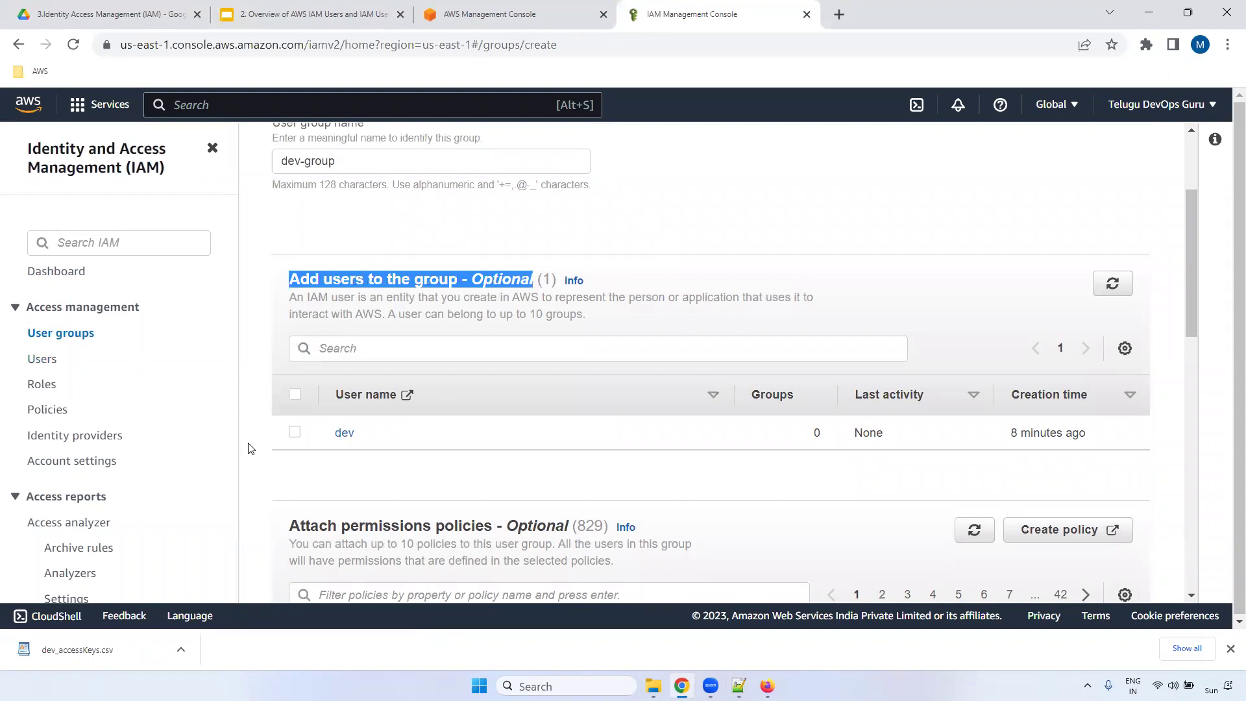
pyautogui.moveTo(1190, 244); pyautogui.dragTo(1185, 279)
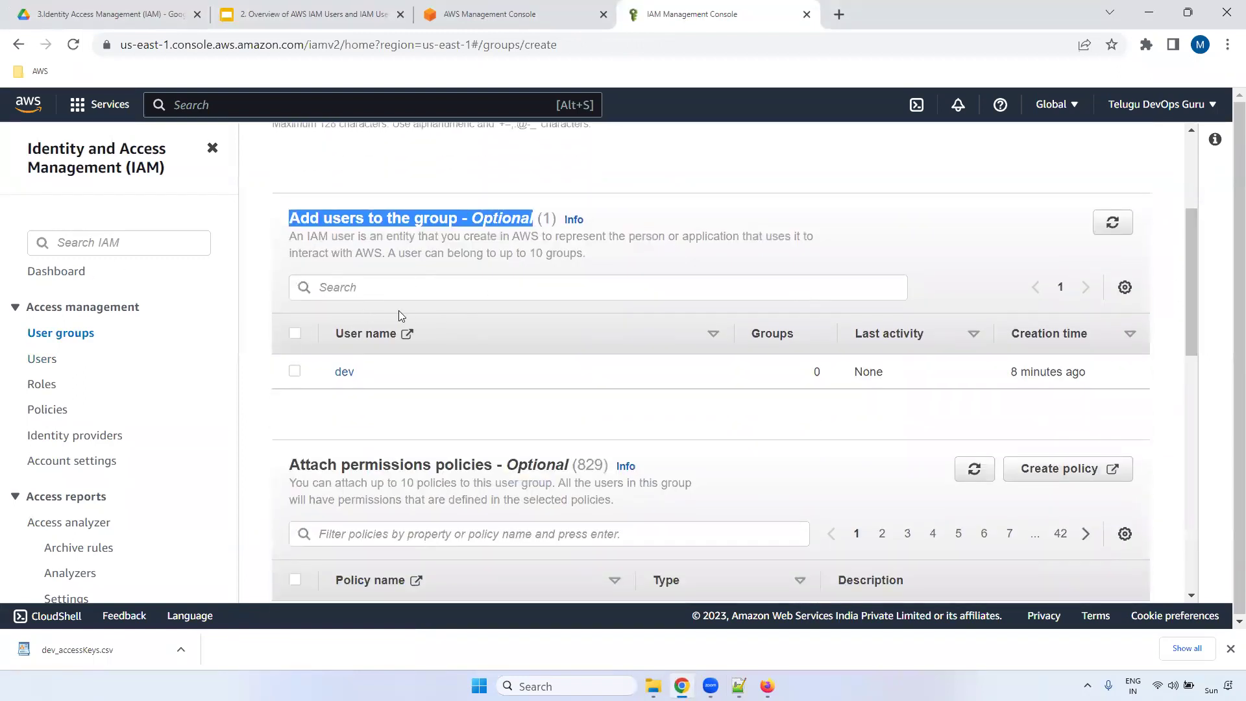
pyautogui.moveTo(1192, 238); pyautogui.dragTo(1187, 310)
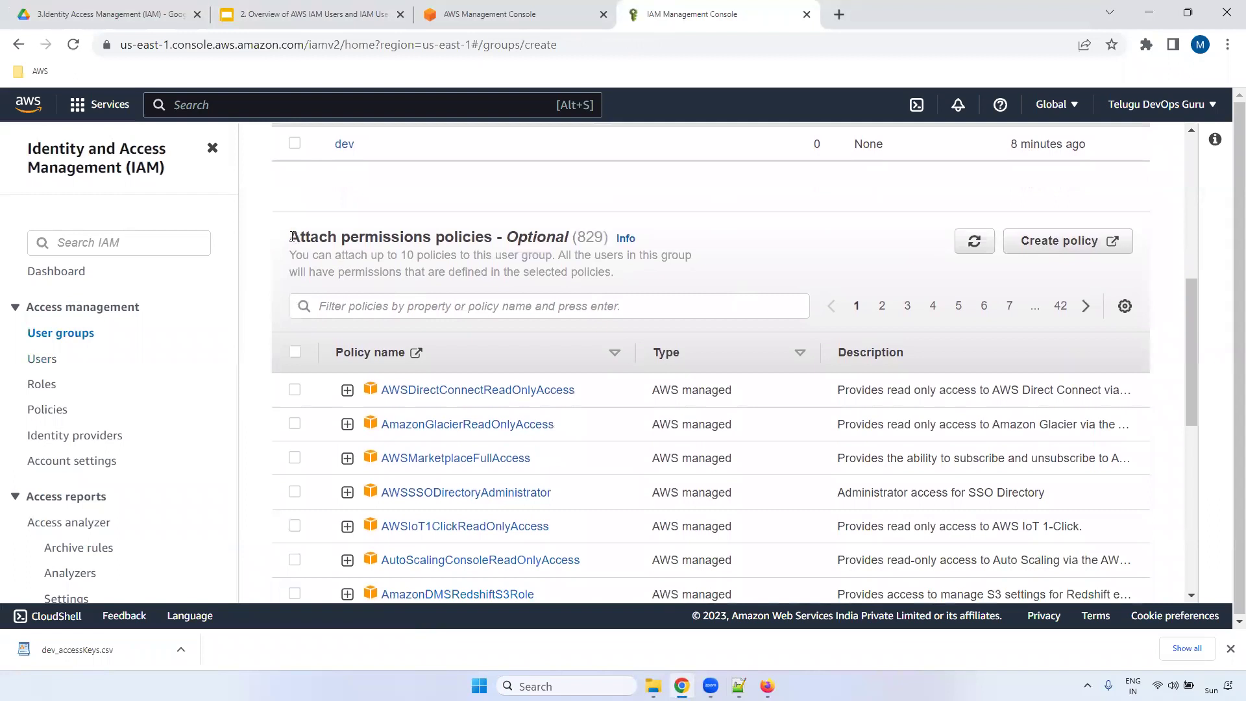
pyautogui.moveTo(291, 237); pyautogui.dragTo(607, 238)
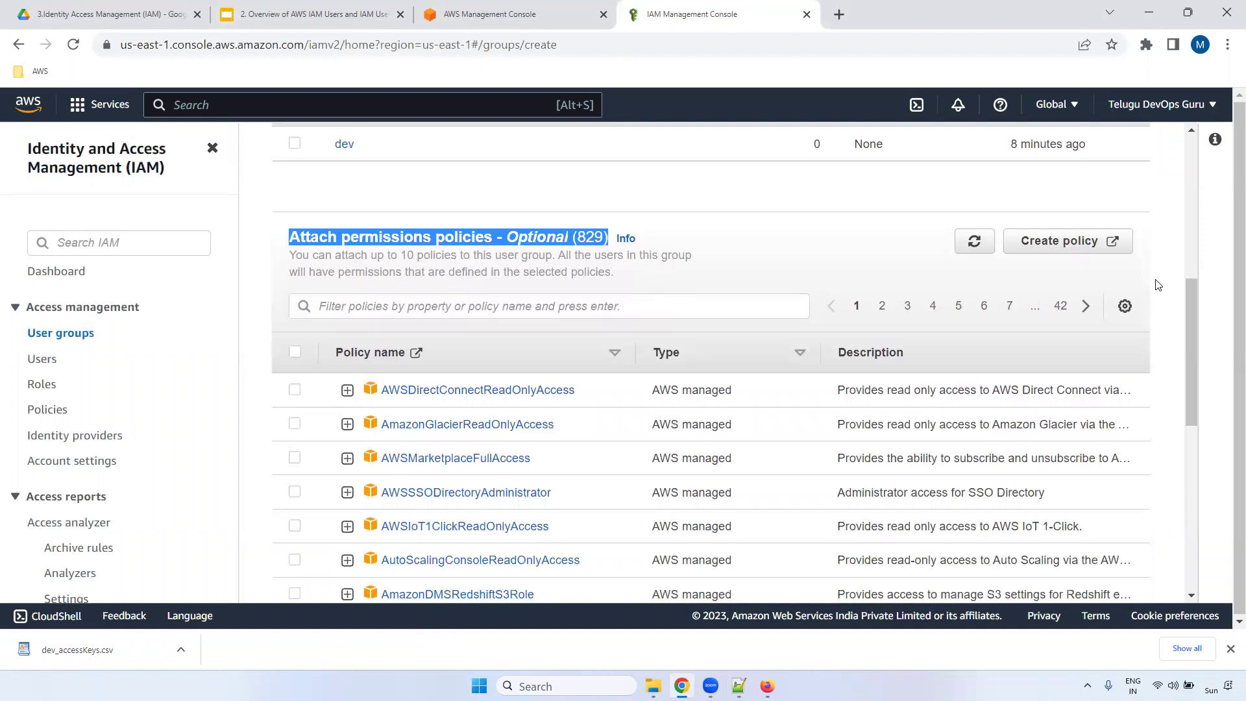
pyautogui.moveTo(1190, 314); pyautogui.dragTo(1181, 528)
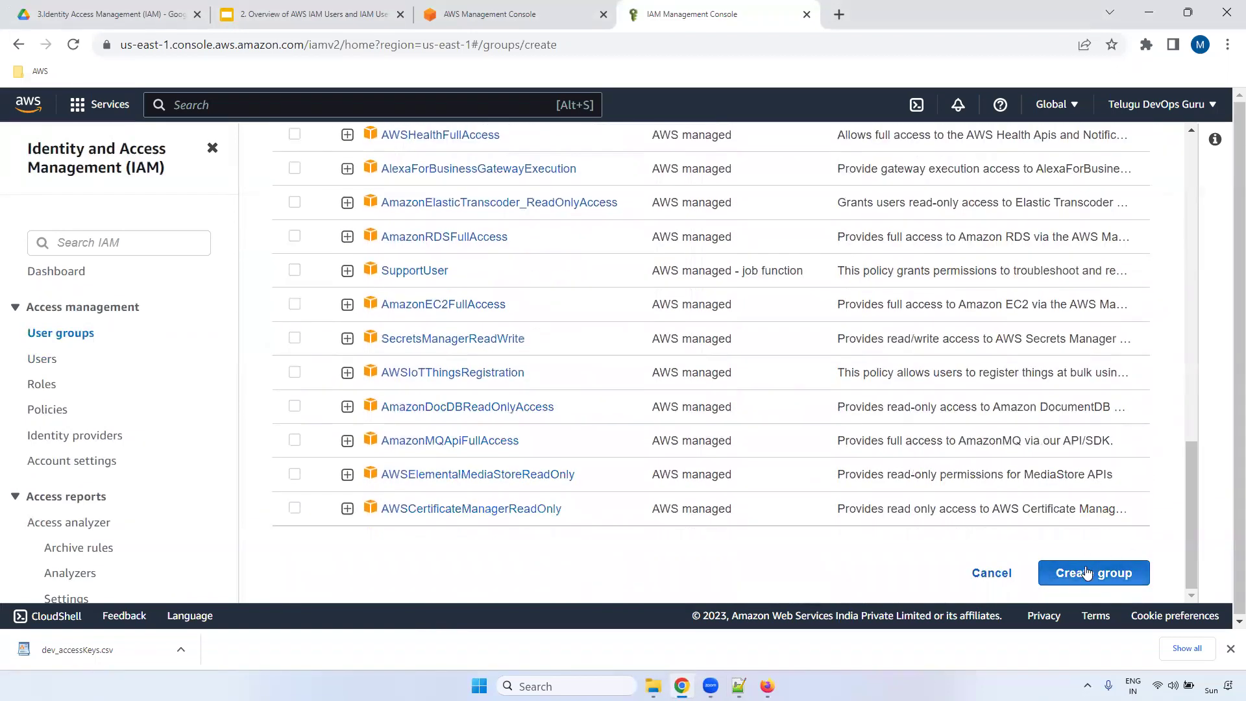
pyautogui.click(1086, 574)
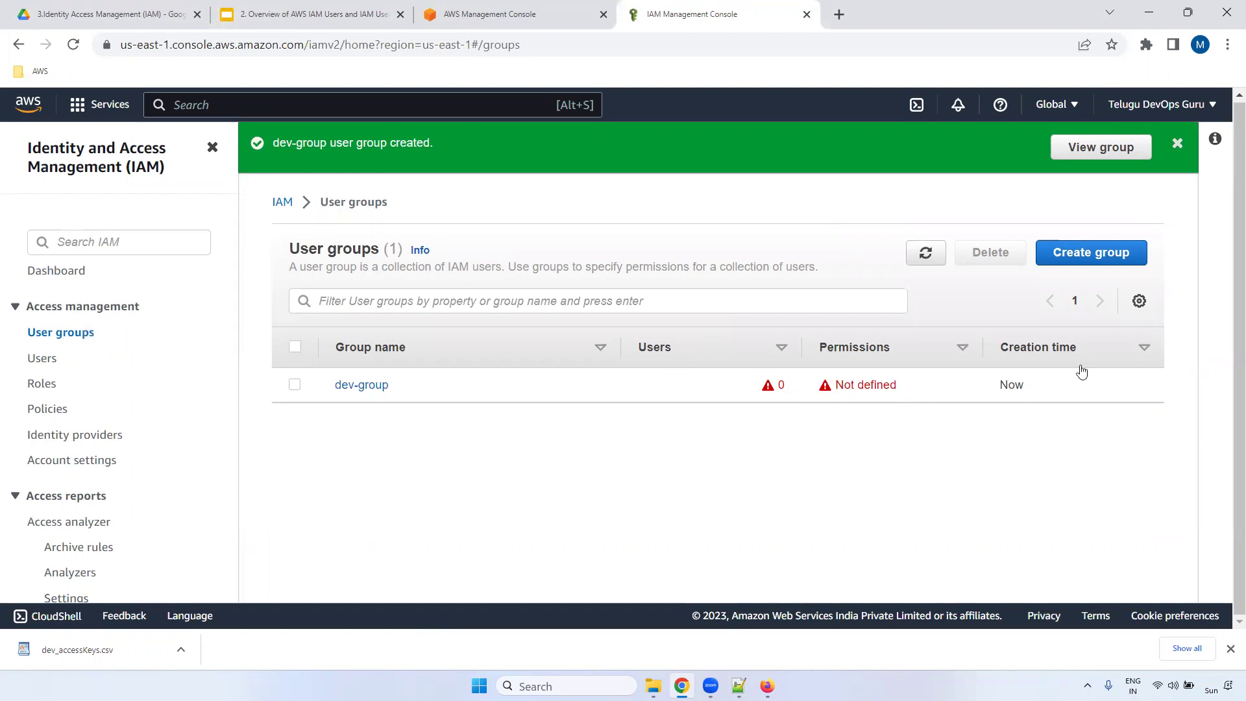
pyautogui.click(369, 387)
pyautogui.moveTo(312, 313); pyautogui.dragTo(1022, 295)
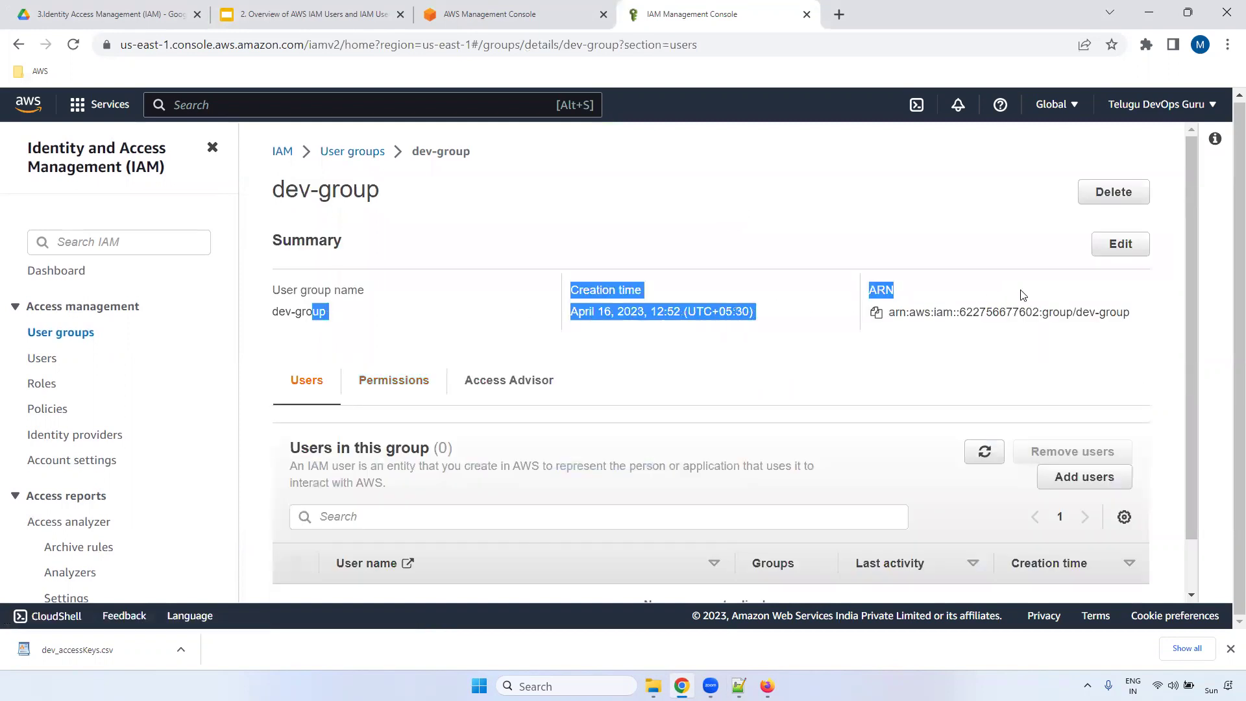
pyautogui.click(879, 290)
pyautogui.click(876, 312)
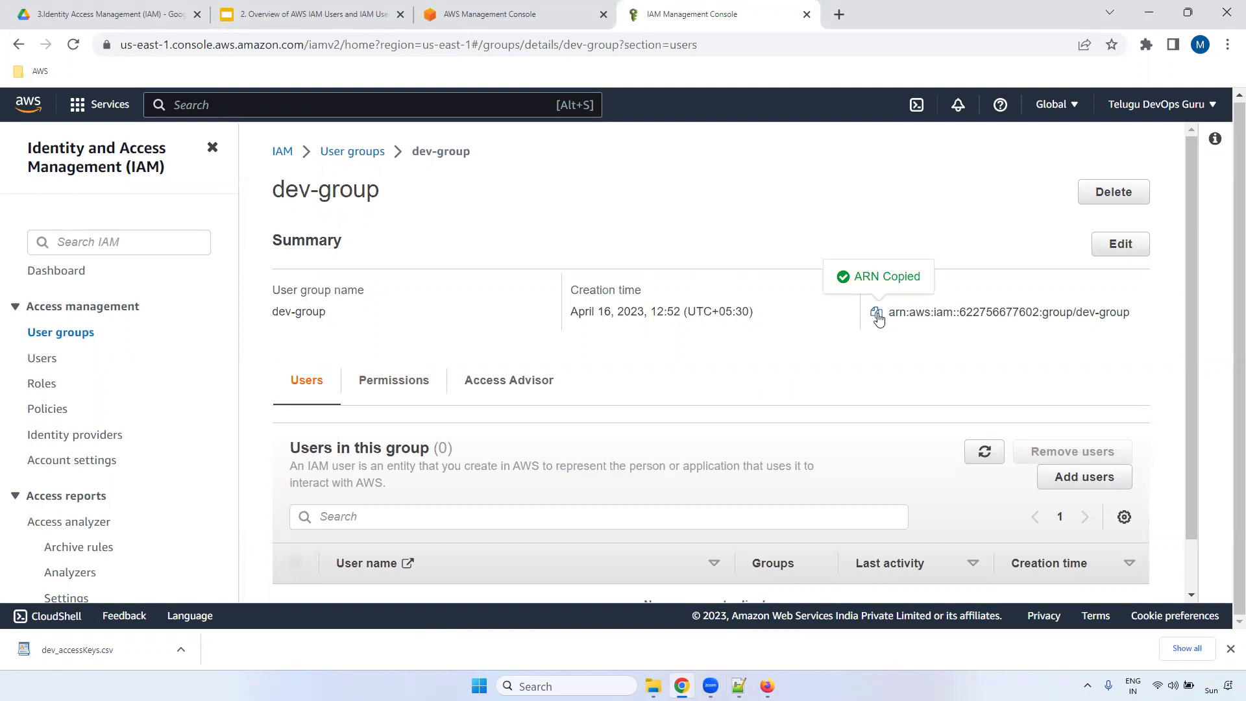
pyautogui.doubleClick(1003, 310)
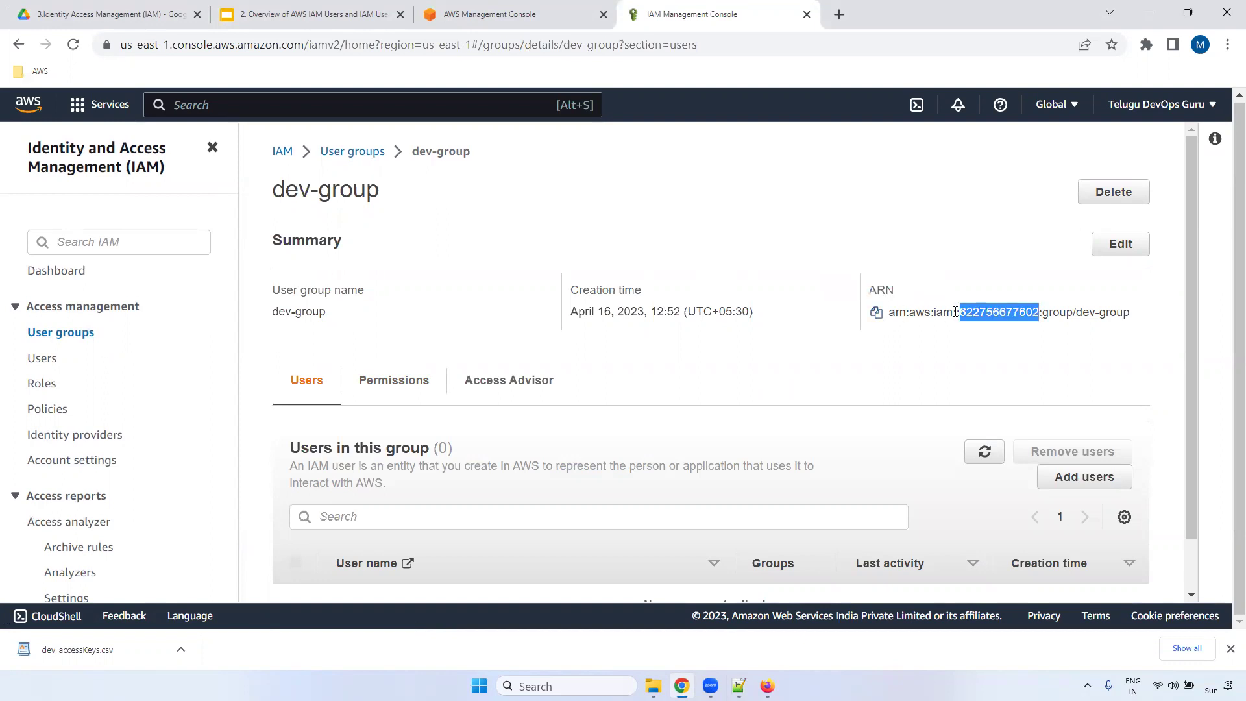
pyautogui.click(923, 315)
pyautogui.doubleClick(948, 312)
pyautogui.doubleClick(1003, 308)
pyautogui.doubleClick(1054, 313)
pyautogui.moveTo(1129, 313); pyautogui.dragTo(937, 309)
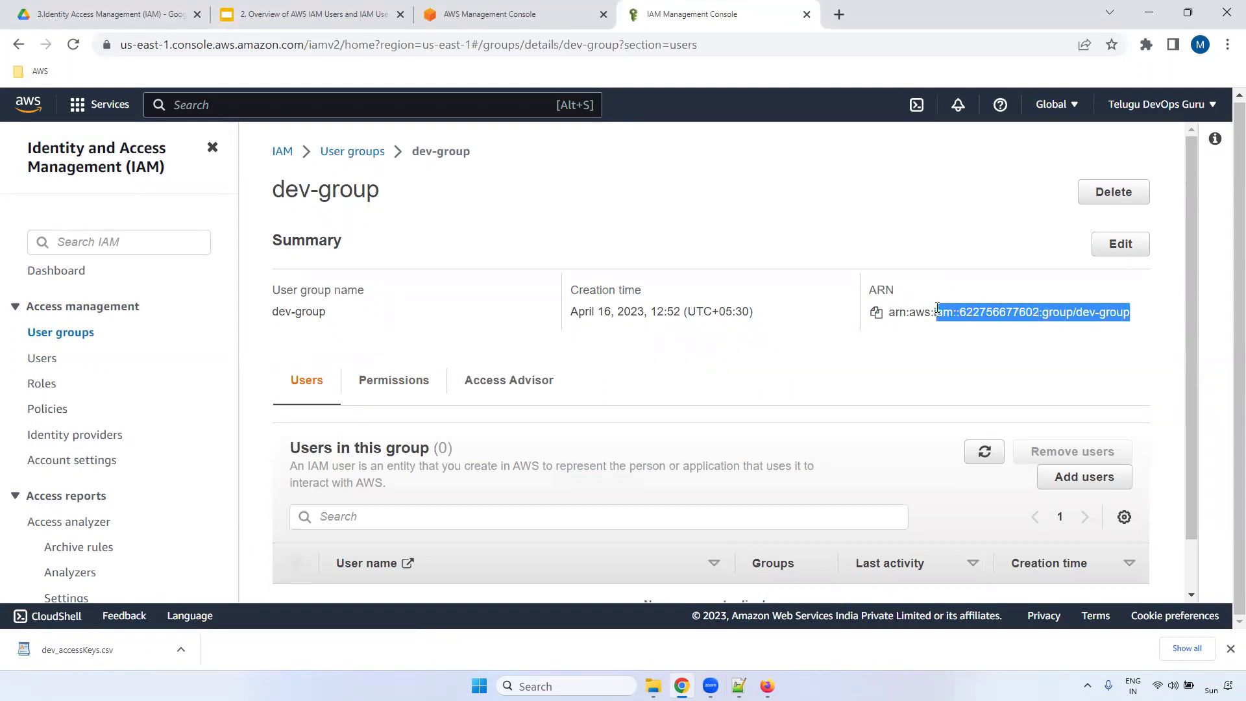
pyautogui.moveTo(1194, 181); pyautogui.dragTo(1193, 250)
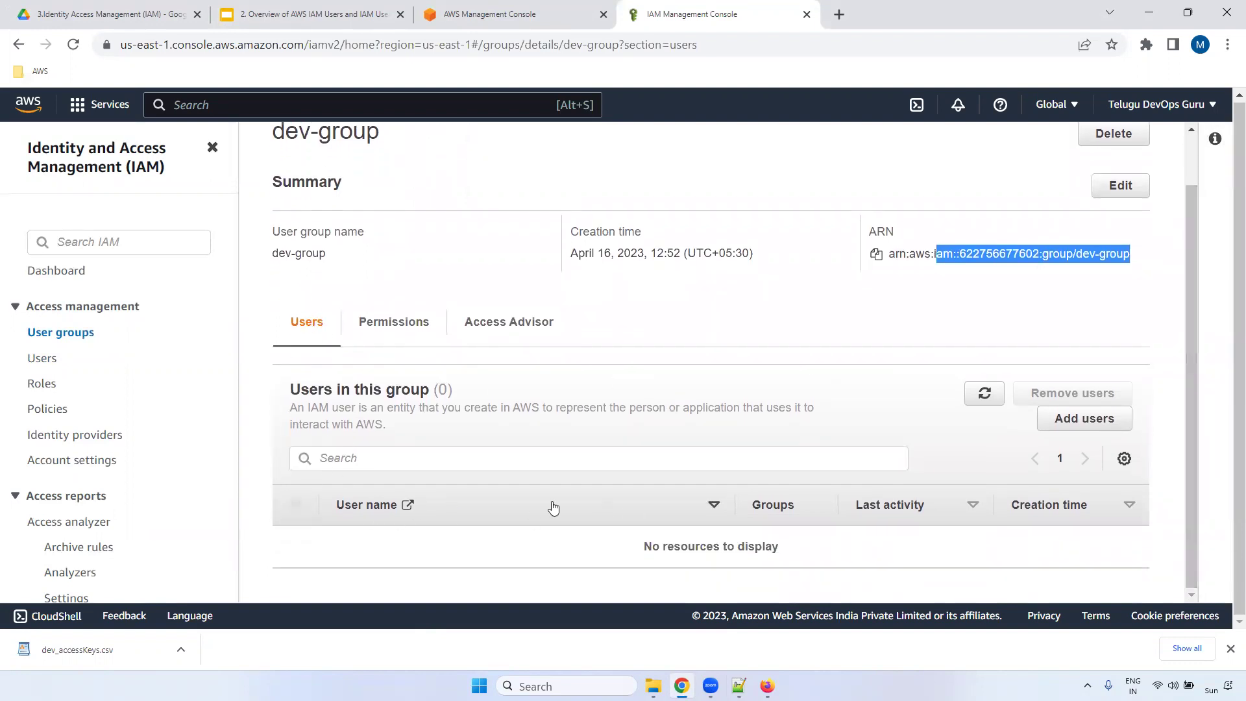
pyautogui.click(395, 323)
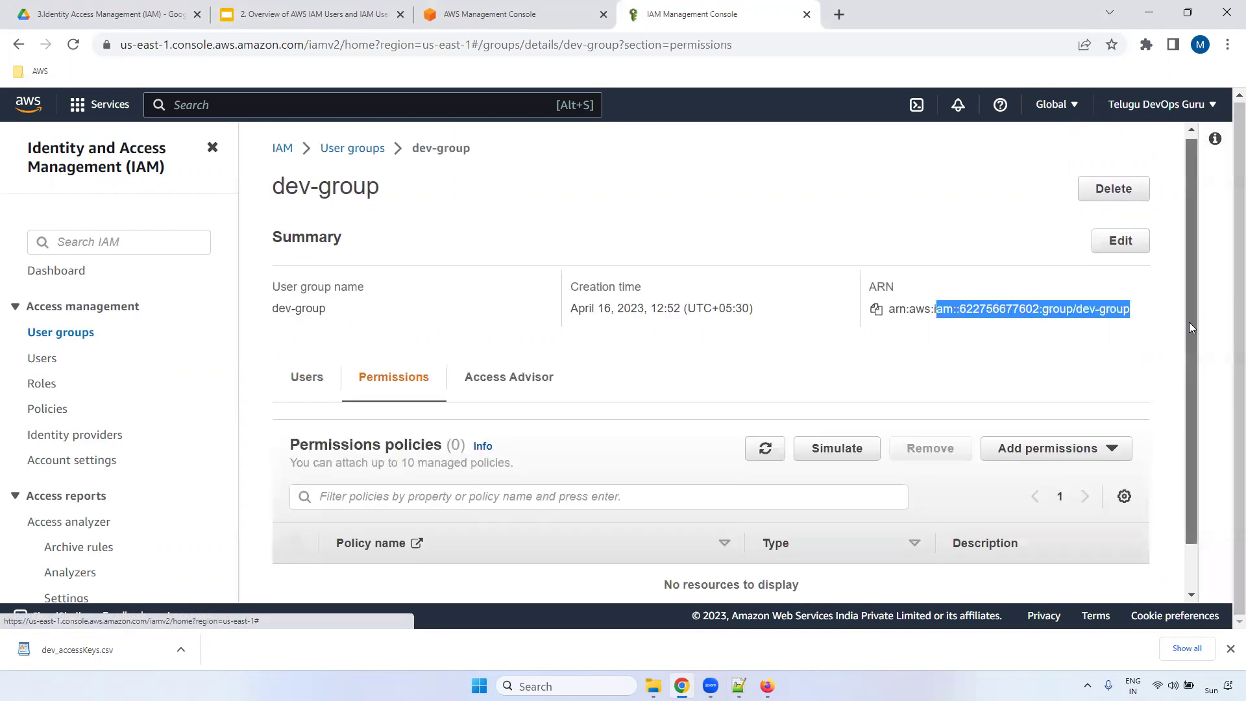
pyautogui.scroll(-1, 1188, 322)
pyautogui.click(500, 326)
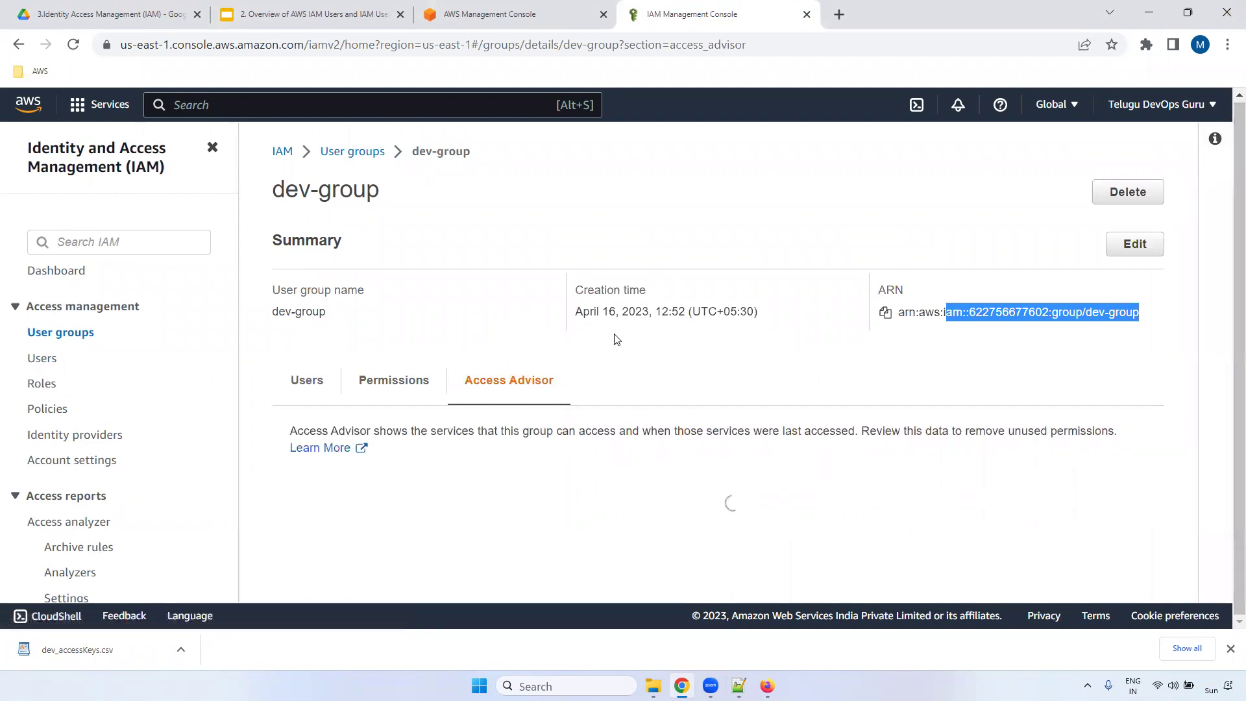
pyautogui.click(308, 384)
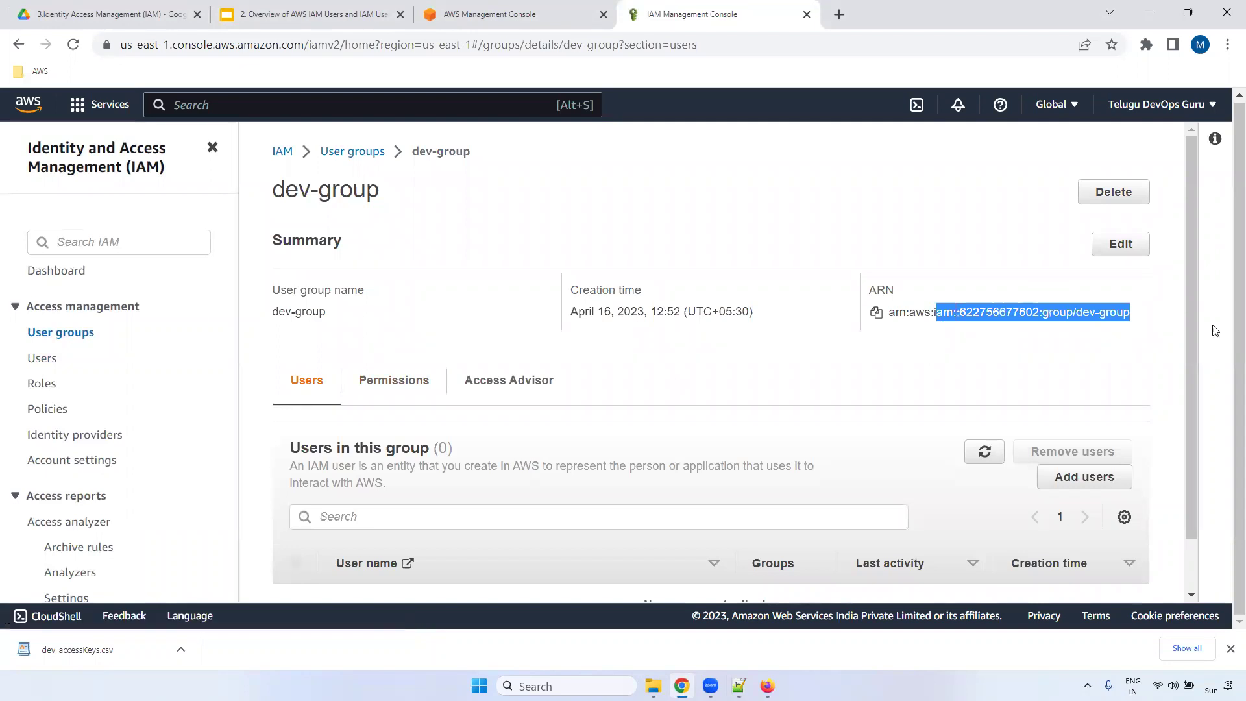
pyautogui.moveTo(1195, 233); pyautogui.dragTo(1191, 356)
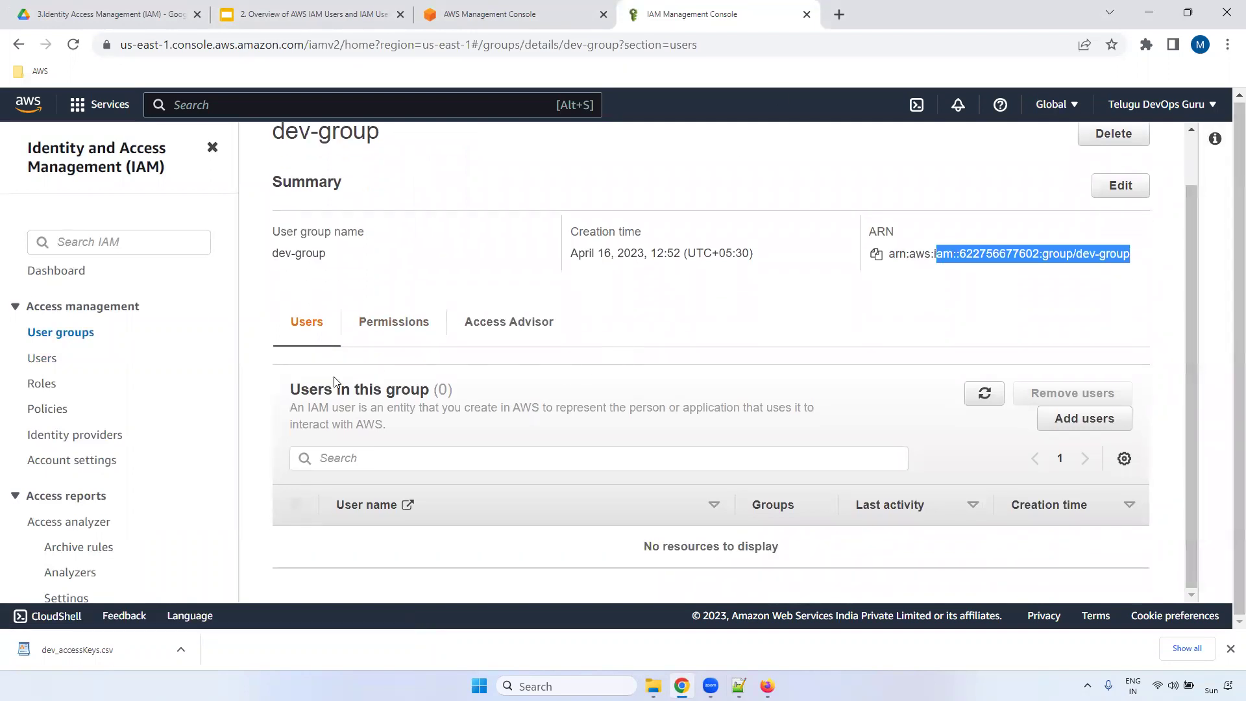
# - Add user dev to dev-group so the group lists 1 member
pyautogui.click(1115, 421)
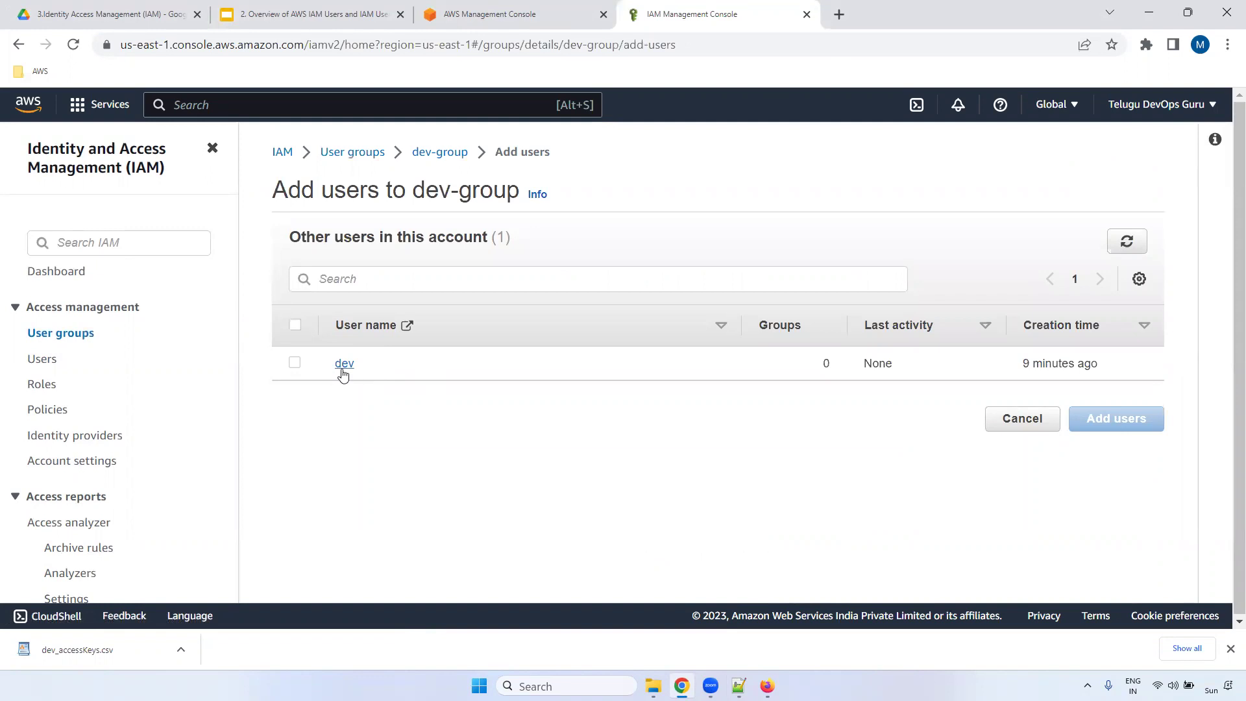
pyautogui.click(294, 364)
pyautogui.click(1115, 419)
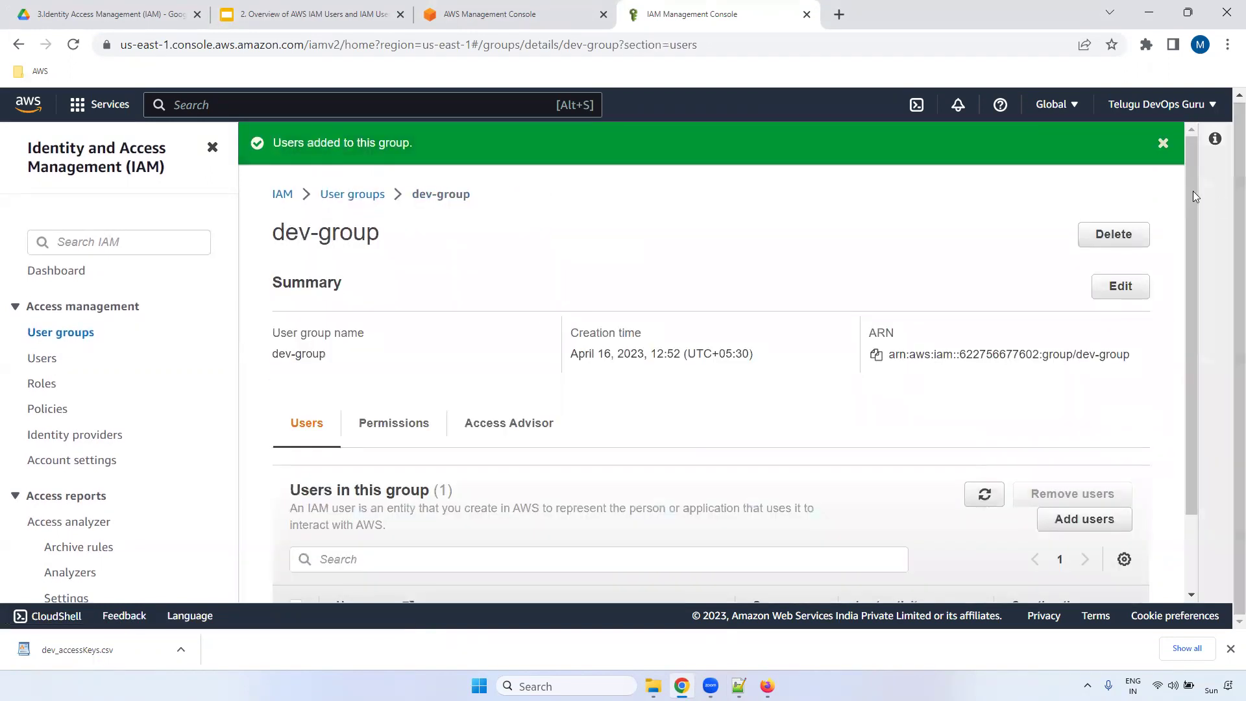
pyautogui.moveTo(1193, 191); pyautogui.dragTo(1191, 219)
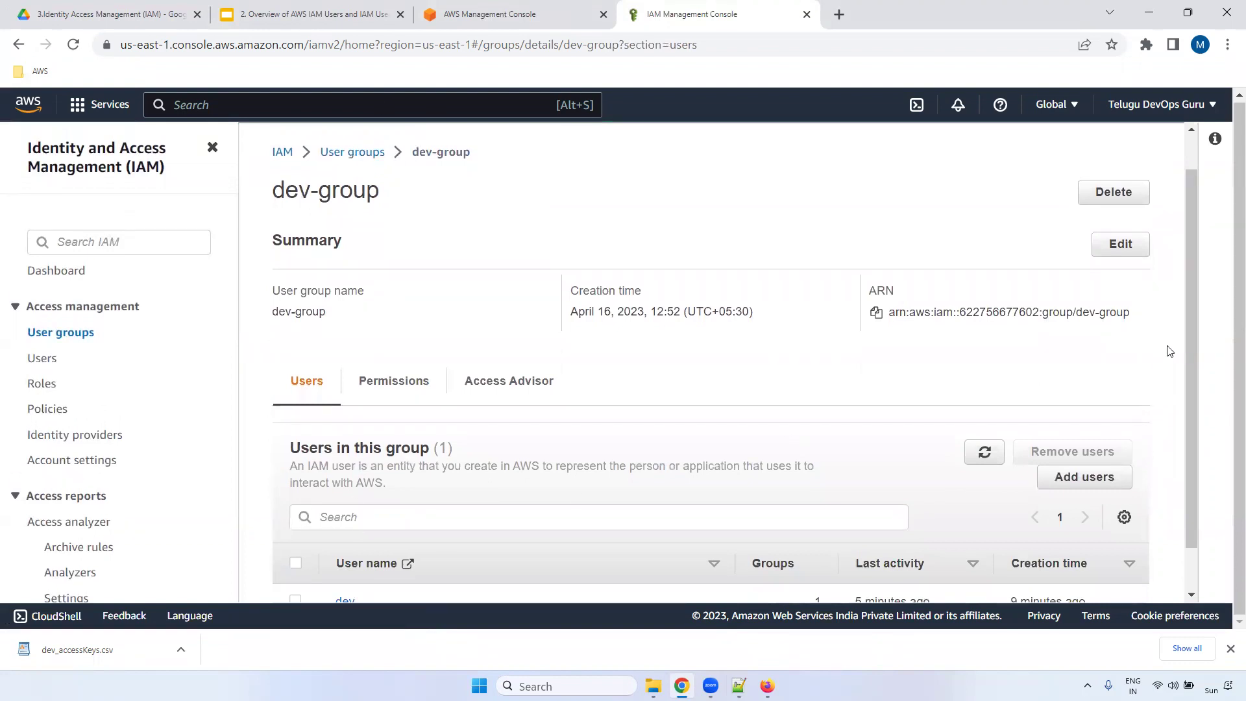
pyautogui.moveTo(1190, 275); pyautogui.dragTo(1188, 409)
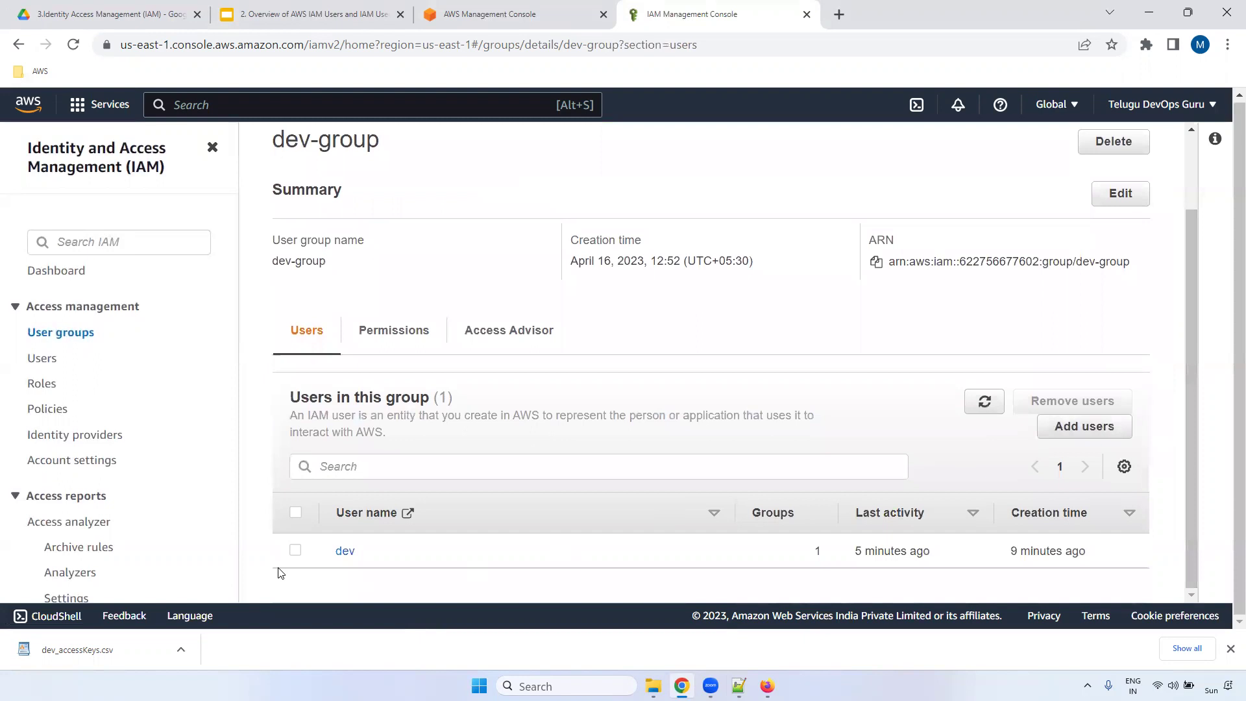
# - Open dev-group's Permissions and filter attachable managed policies for 's3'
pyautogui.click(397, 331)
pyautogui.moveTo(1192, 286); pyautogui.dragTo(1191, 364)
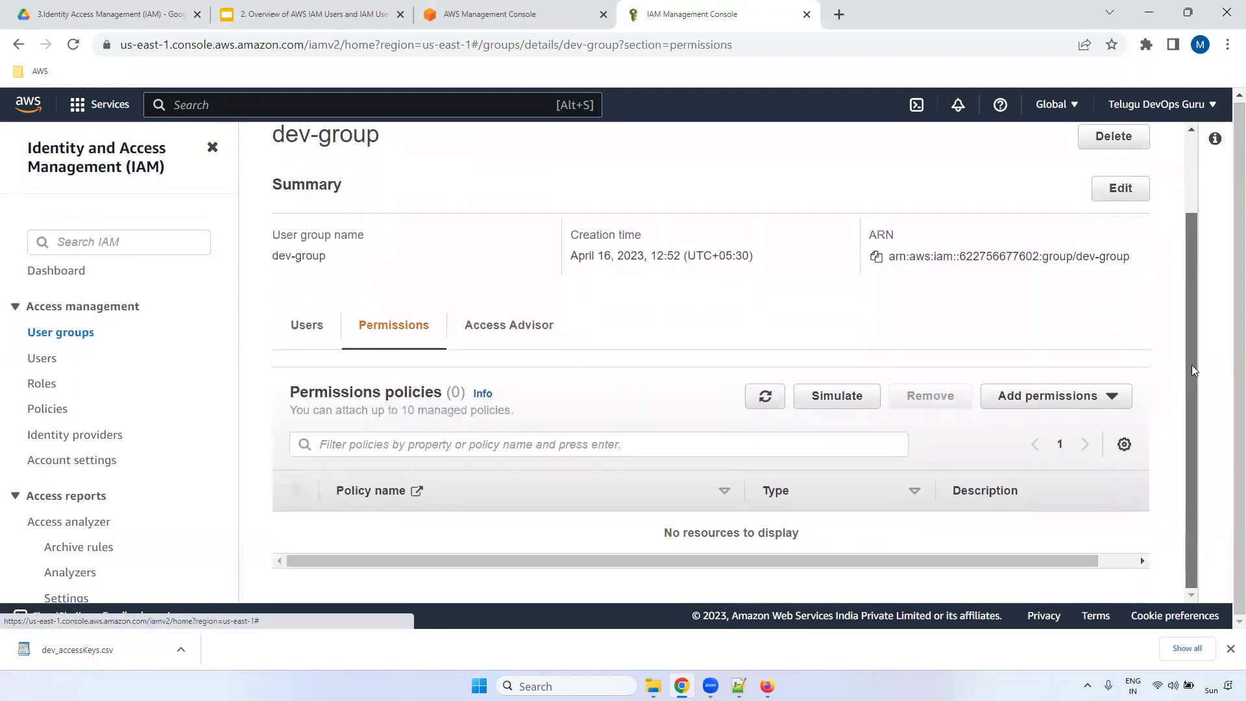
pyautogui.click(417, 447)
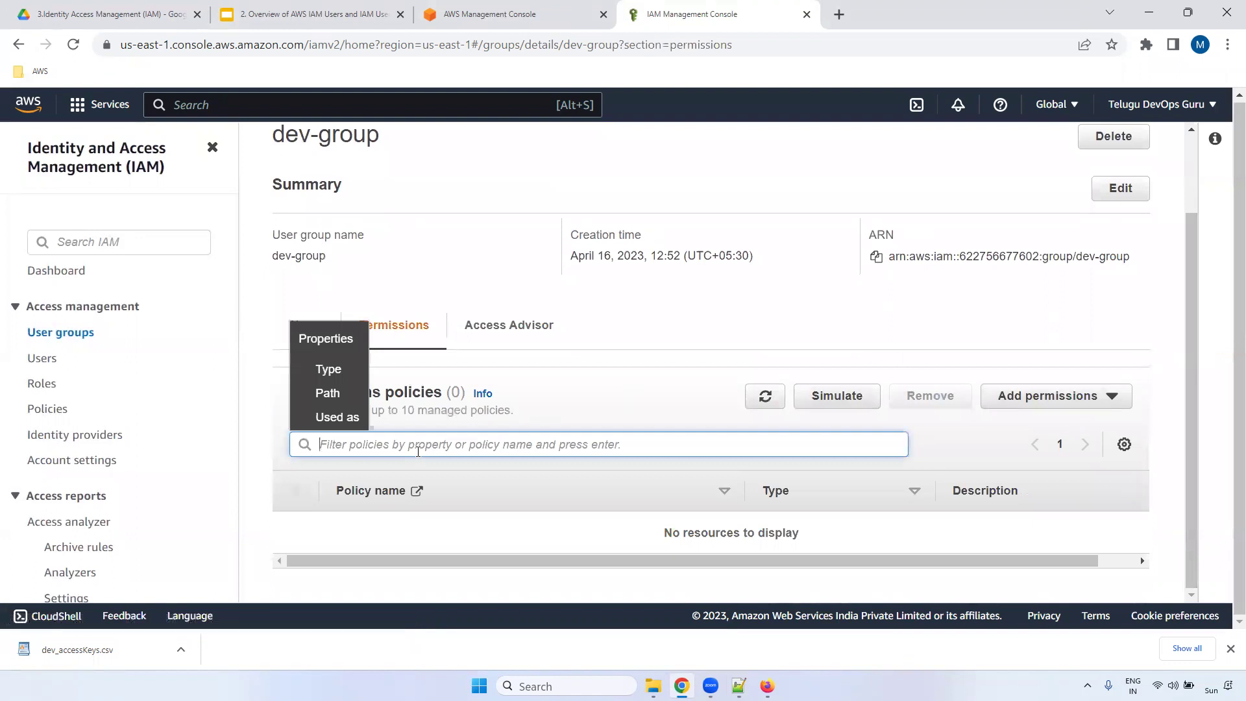
pyautogui.write('s3')
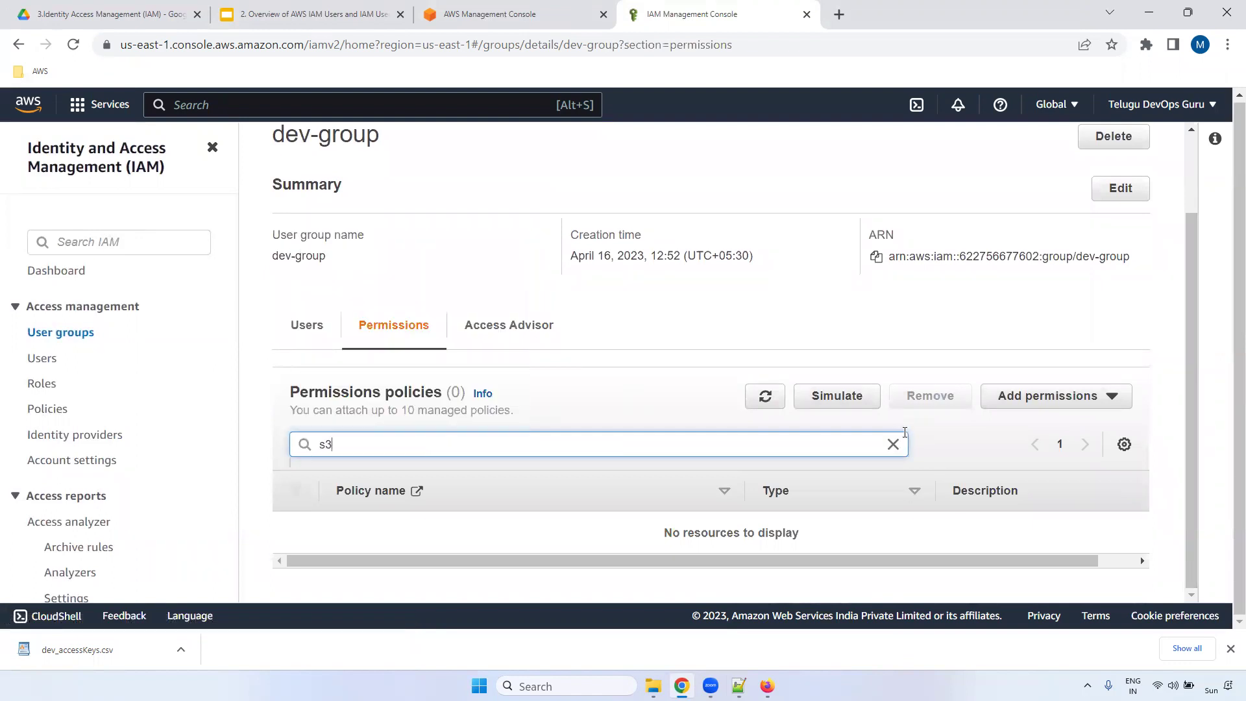
pyautogui.click(1112, 396)
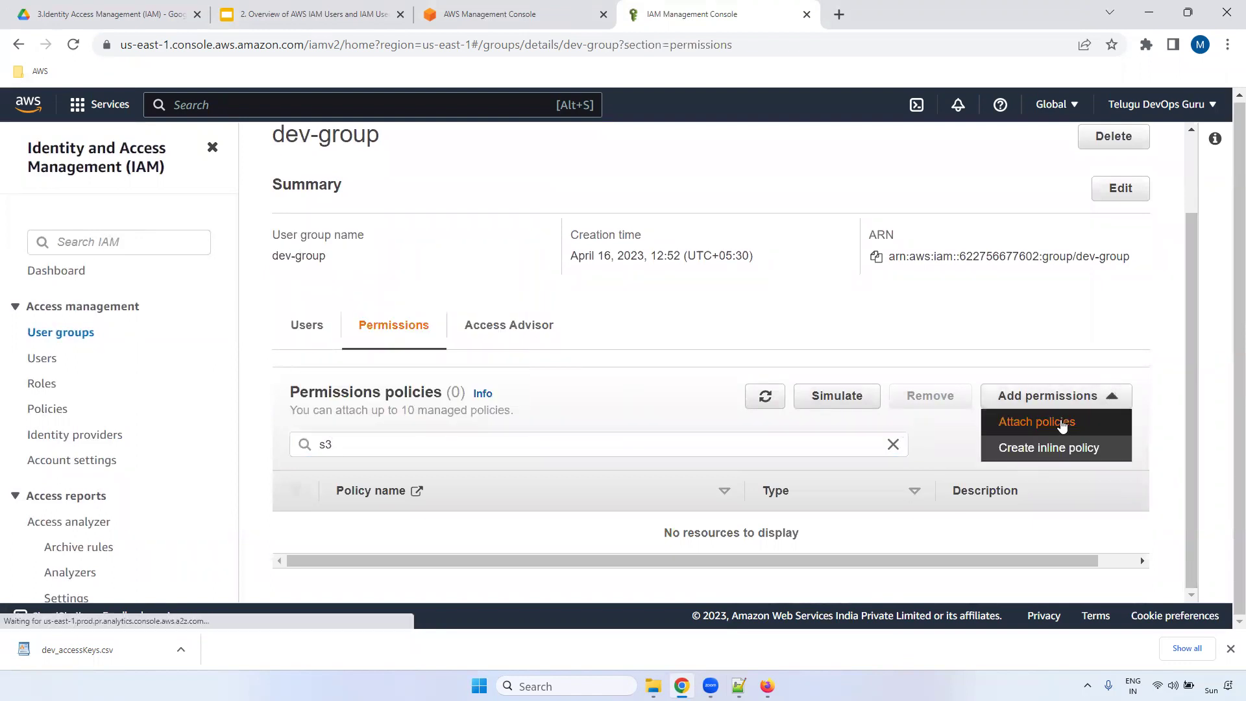
pyautogui.click(447, 383)
pyautogui.write('s3')
pyautogui.press('Return')
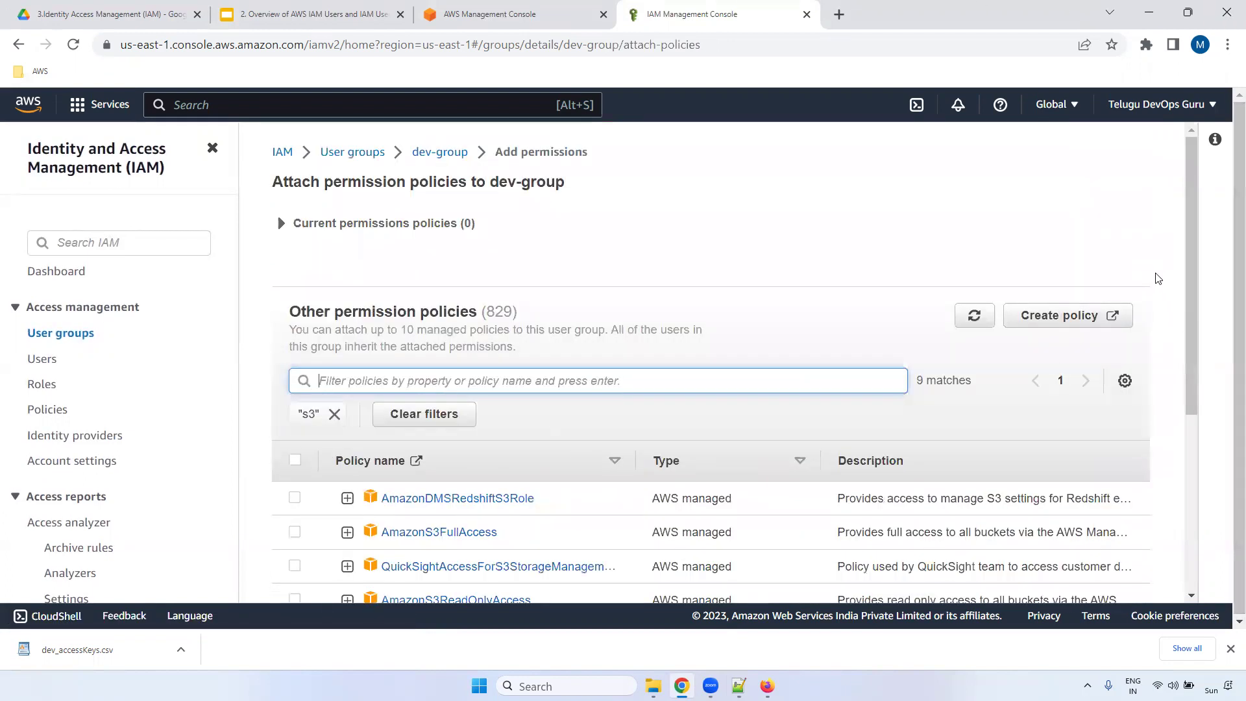
# - Attach AmazonS3ReadOnlyAccess to dev-group and check its member list
pyautogui.moveTo(1191, 225); pyautogui.dragTo(1190, 362)
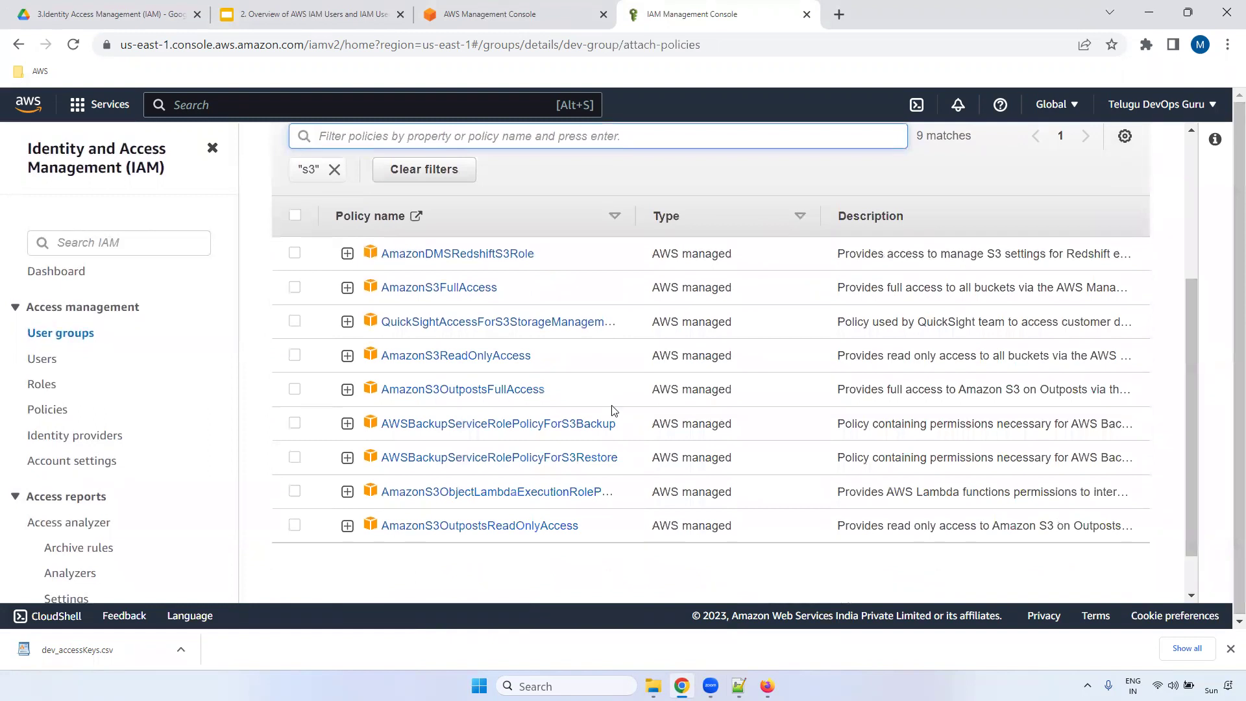
pyautogui.moveTo(531, 356); pyautogui.dragTo(381, 367)
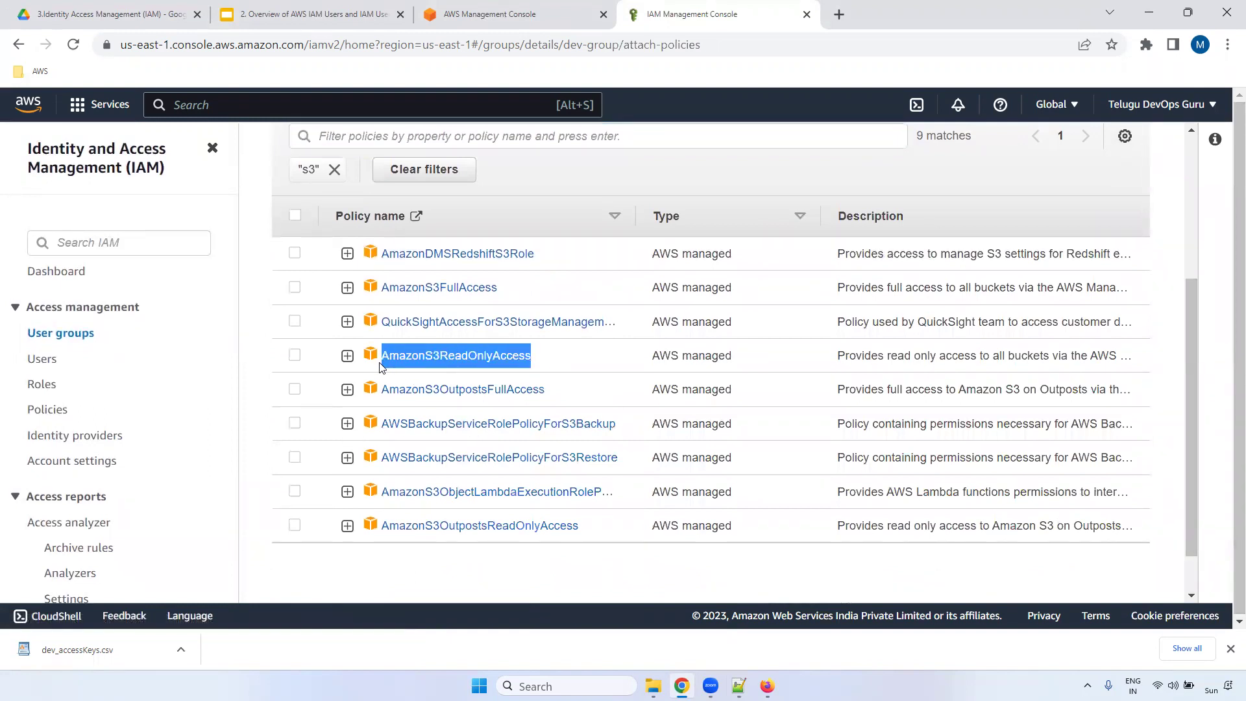
pyautogui.click(295, 355)
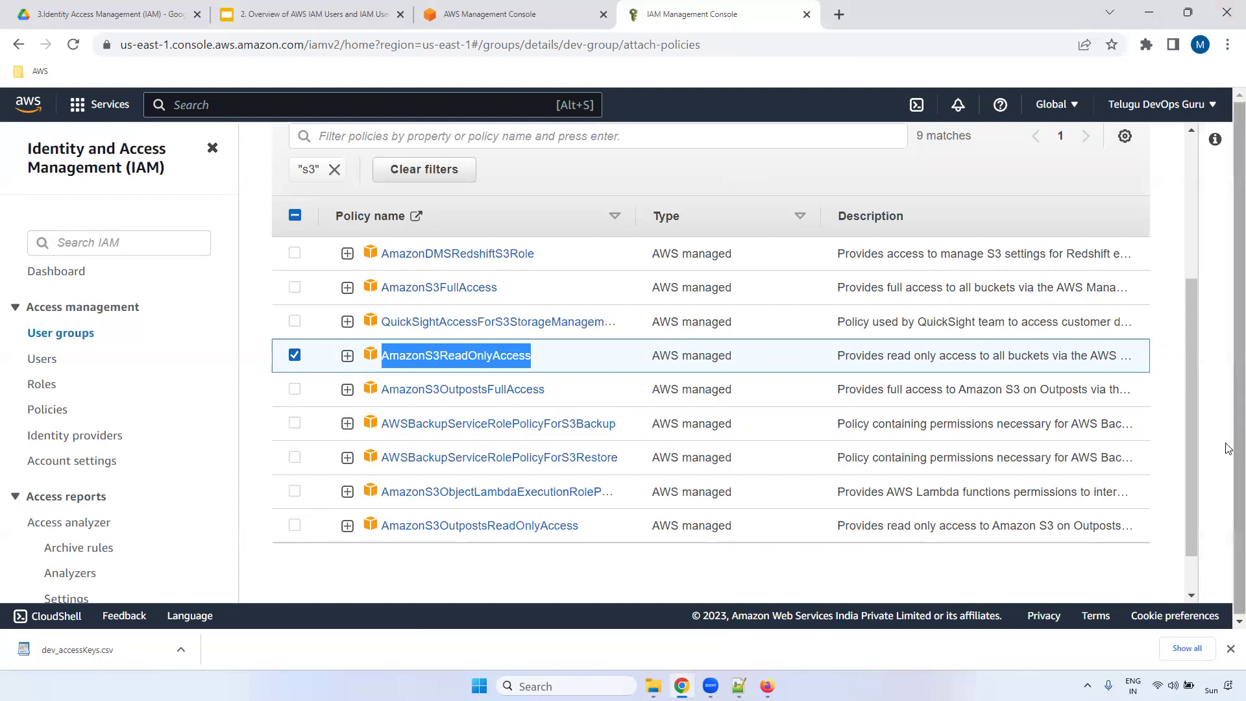
pyautogui.scroll(-1, 1192, 358)
pyautogui.click(1081, 561)
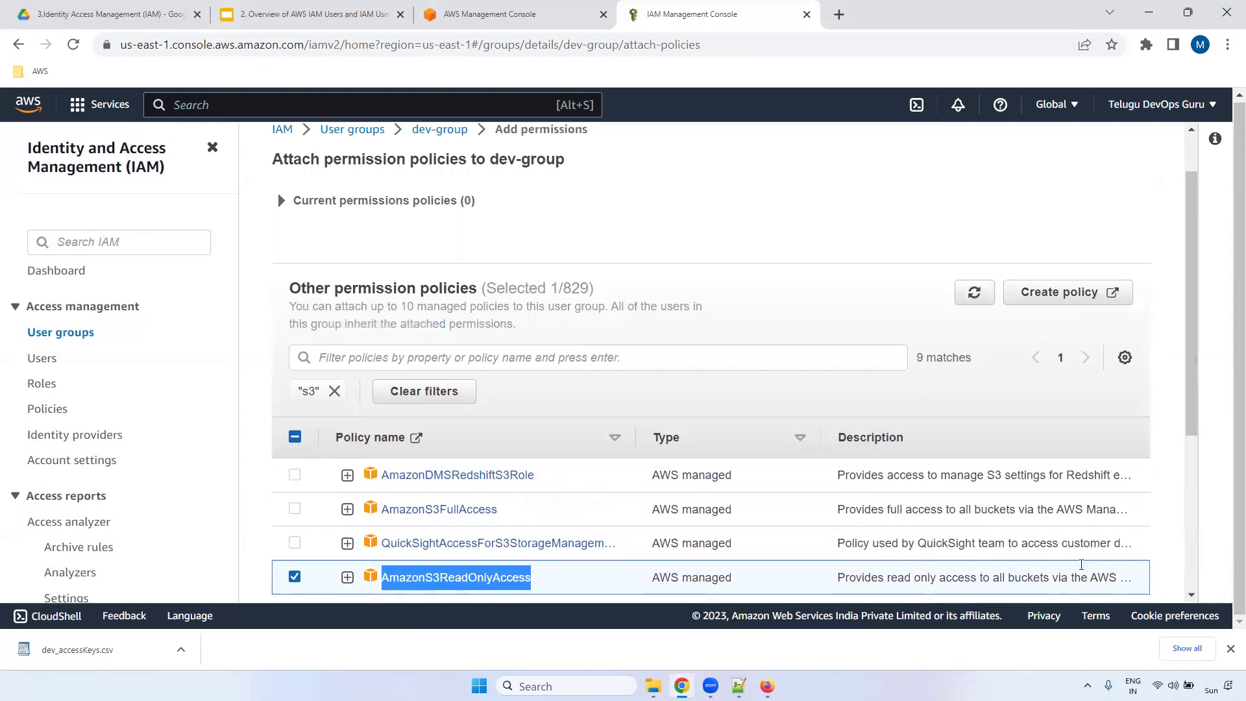
pyautogui.moveTo(1193, 178); pyautogui.dragTo(1186, 427)
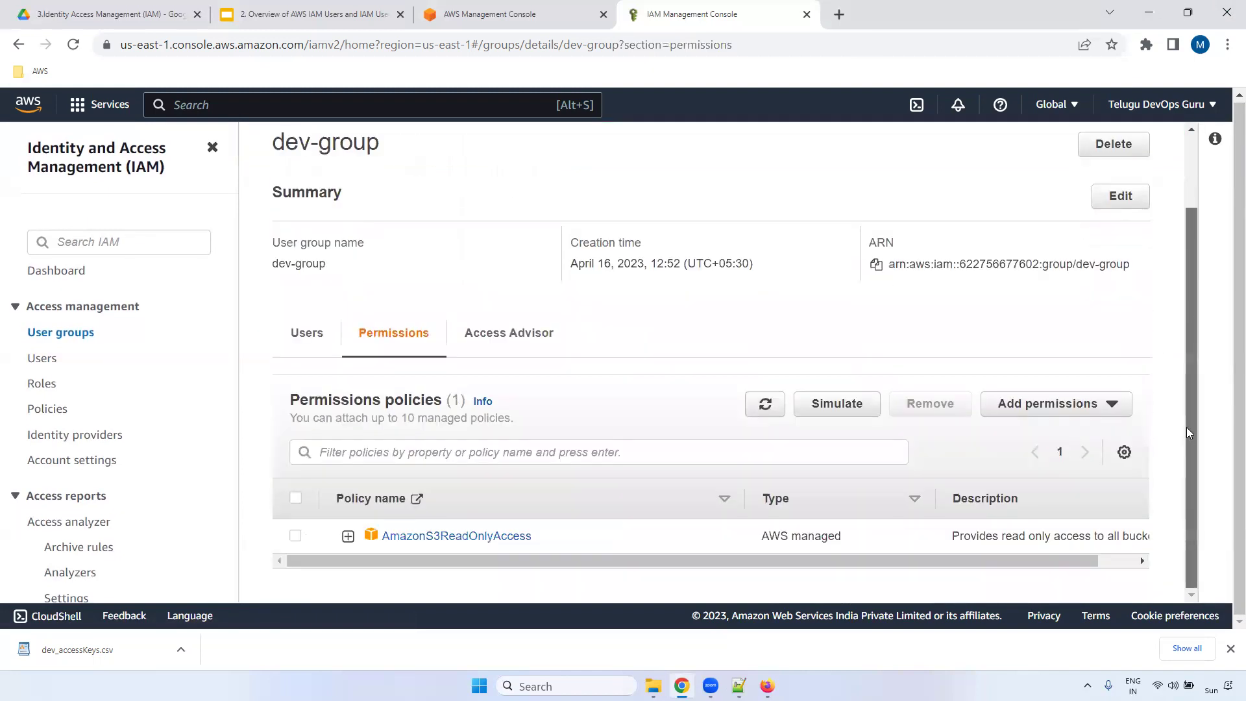
pyautogui.click(314, 334)
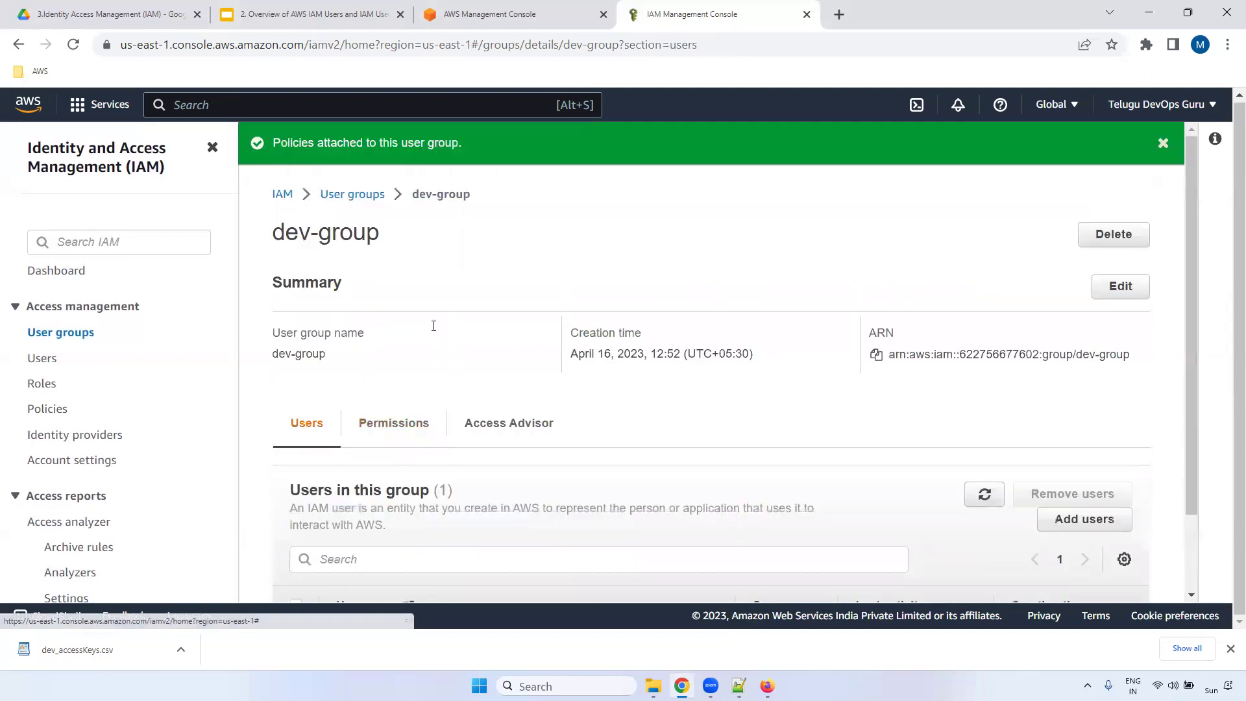
pyautogui.moveTo(1190, 168); pyautogui.dragTo(1184, 458)
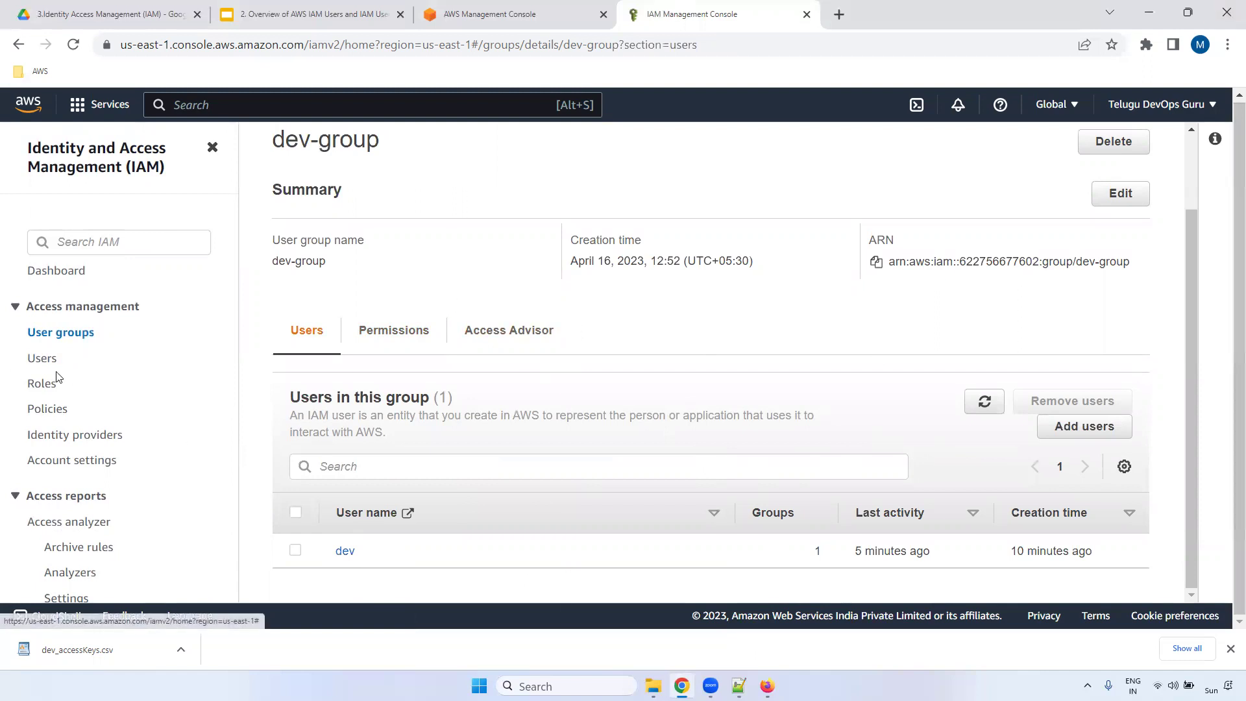
# - Remove the directly attached AmazonS3FullAccess policy from user dev's permissions policies
pyautogui.click(39, 359)
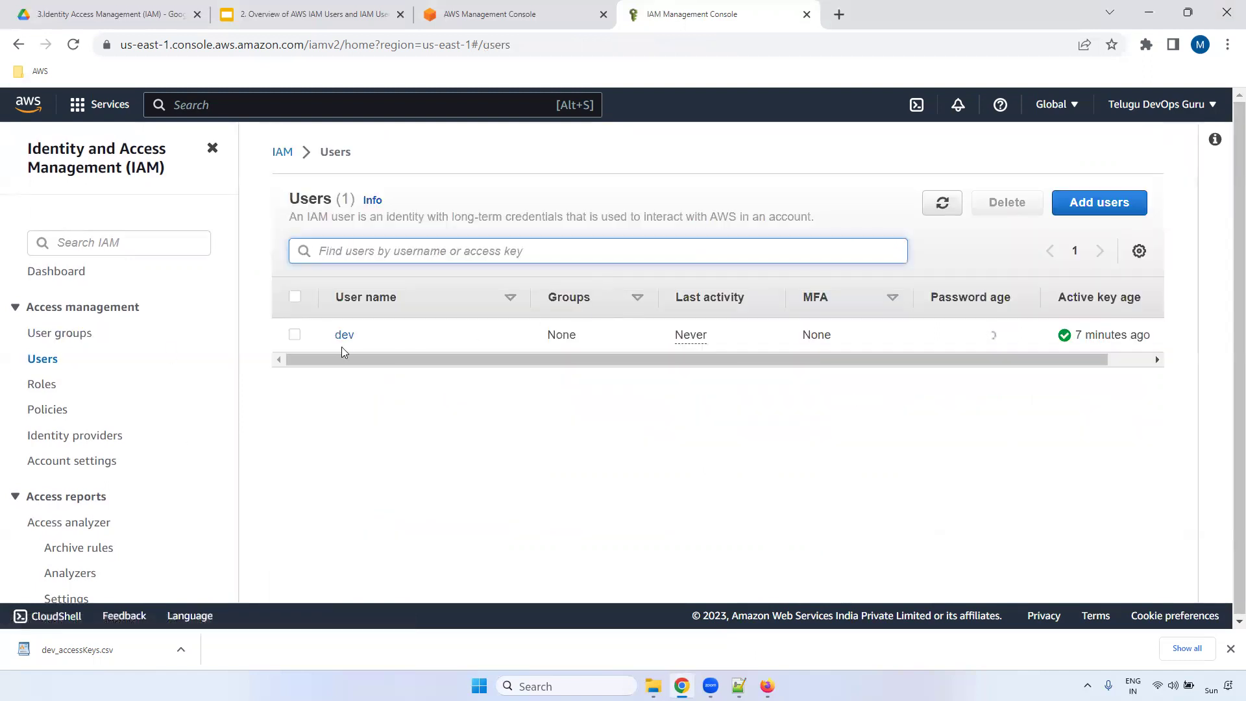
pyautogui.click(345, 334)
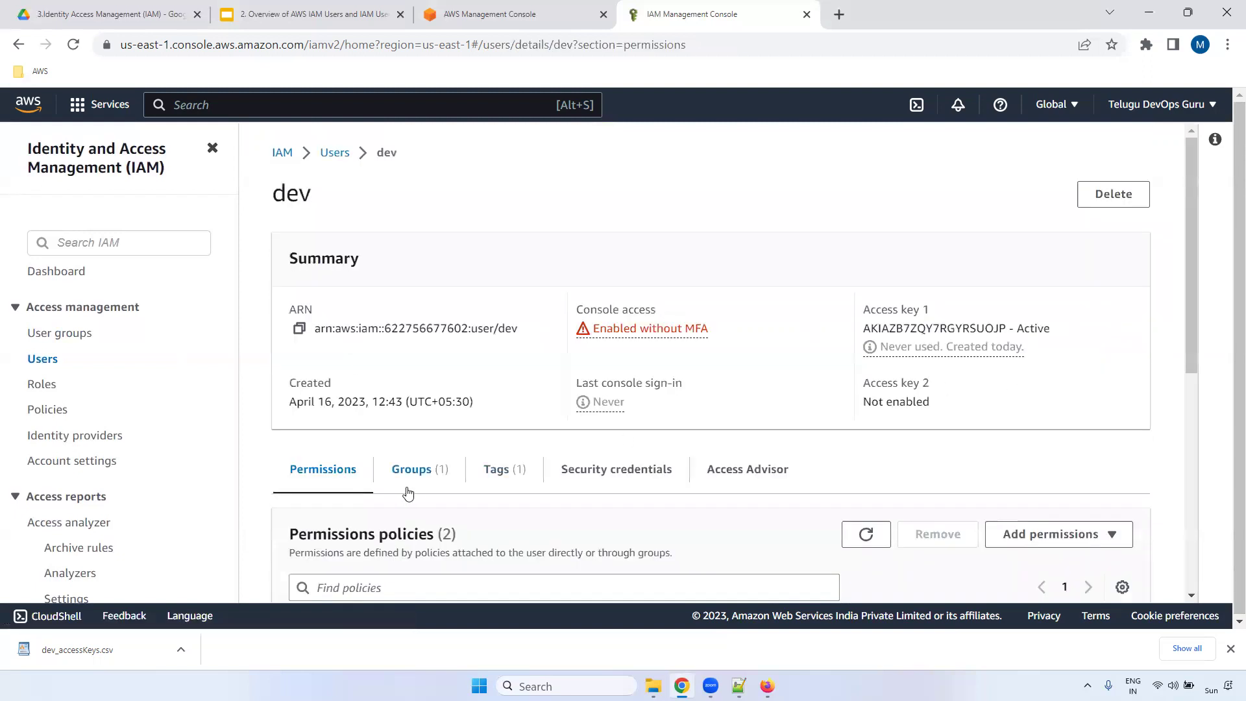
pyautogui.scroll(-5, 1187, 194)
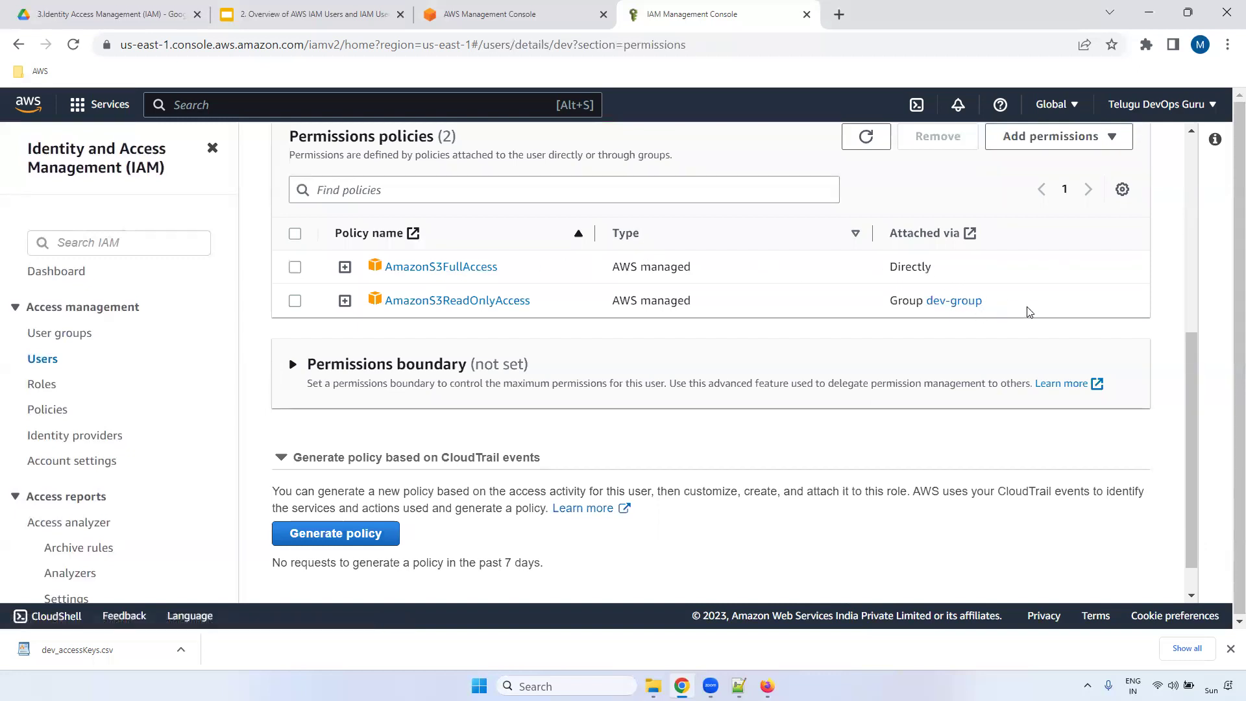
pyautogui.click(295, 267)
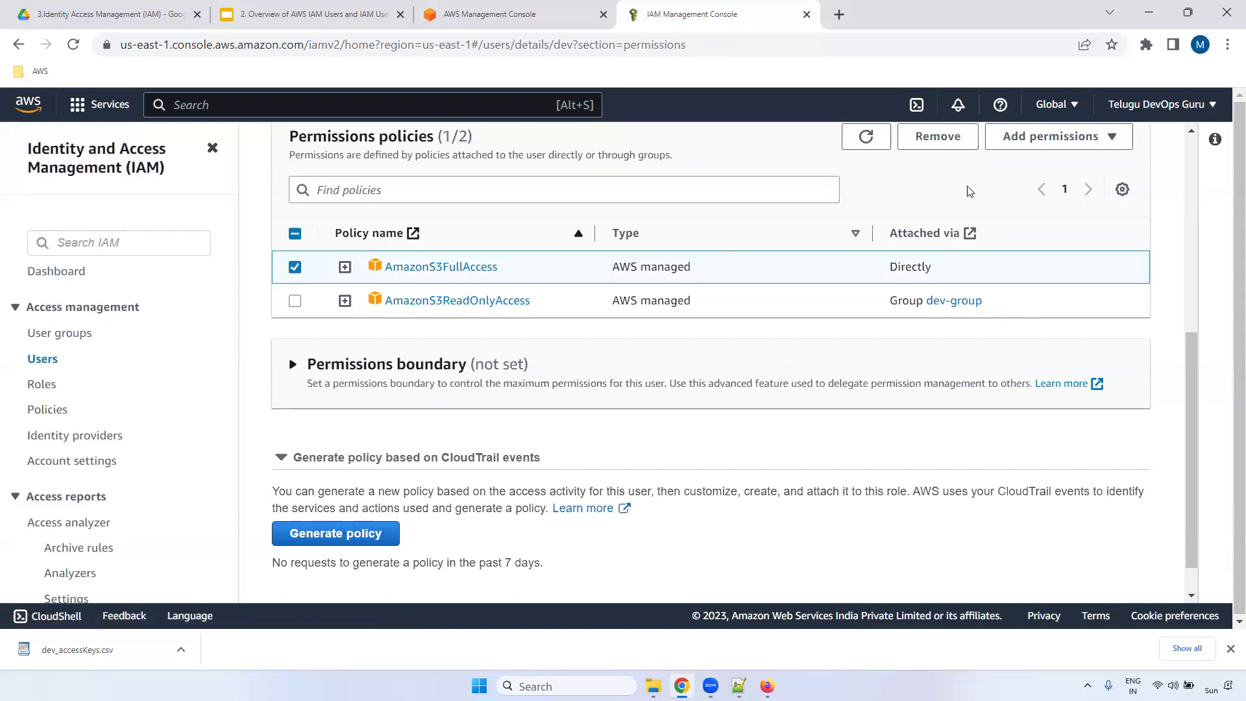
pyautogui.click(947, 136)
pyautogui.click(804, 415)
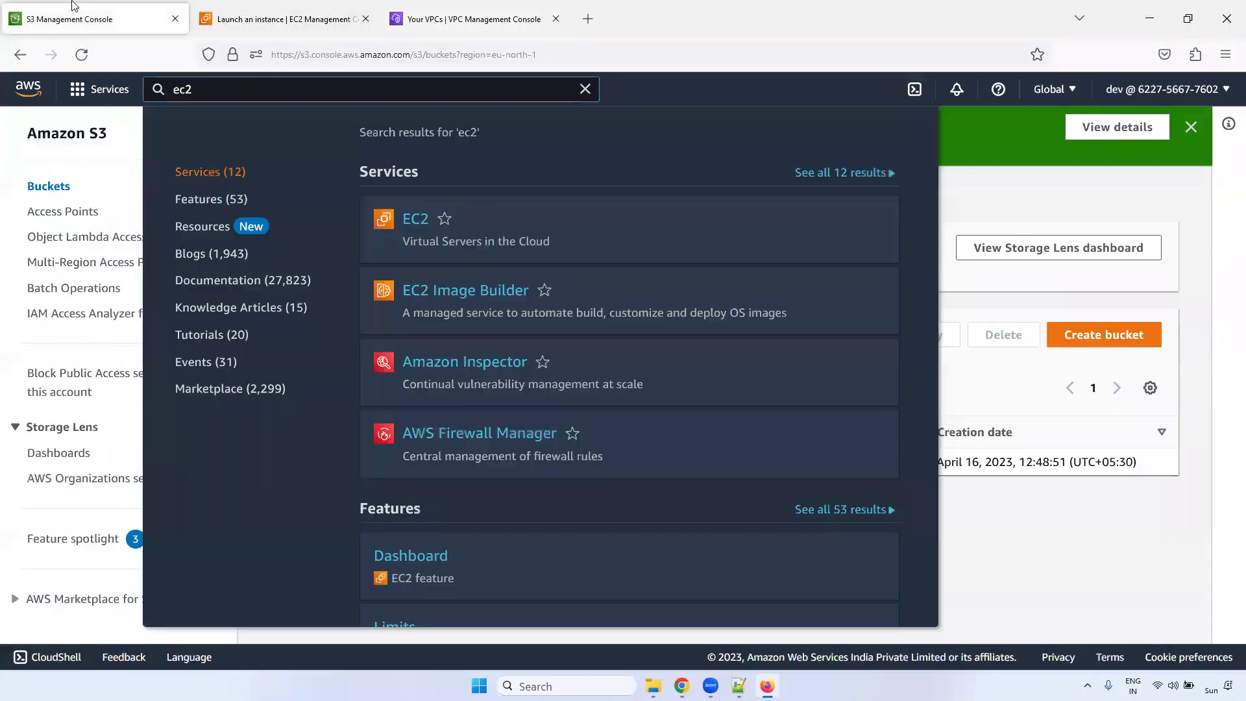
# - From the Amazon S3 landing page, start a new bucket named 'smhsagnhsgjshgjgsj'
pyautogui.click(986, 189)
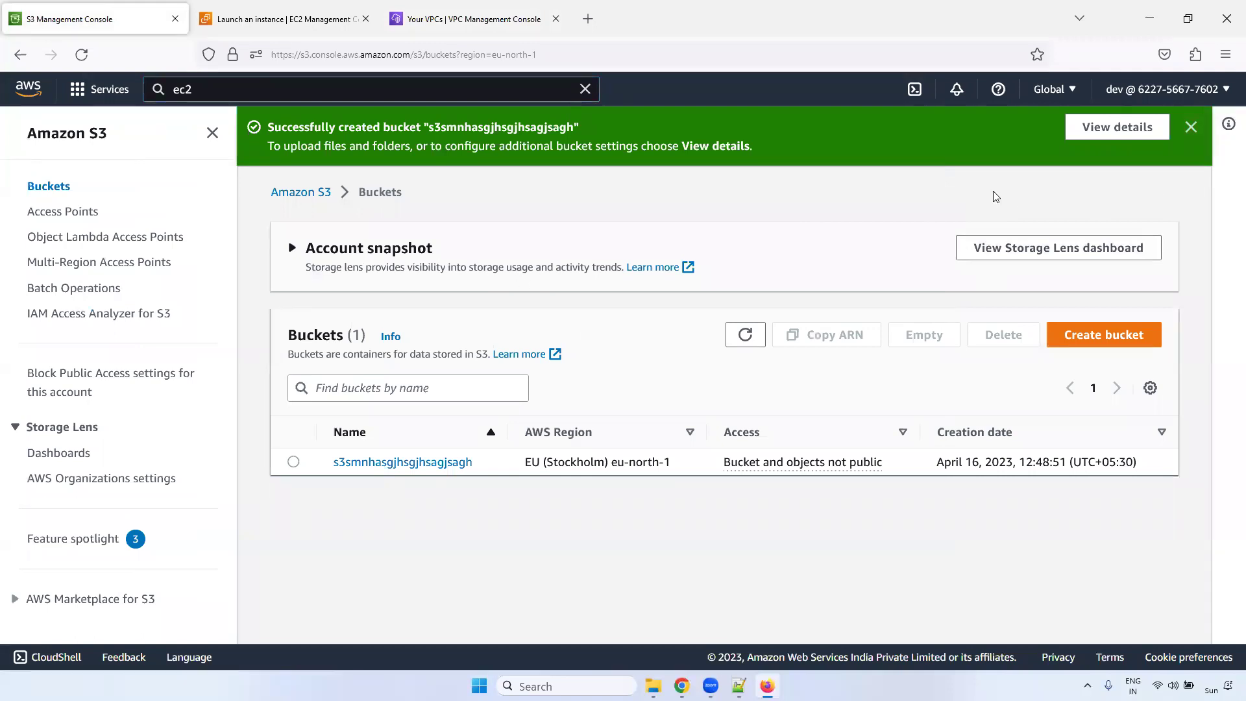
pyautogui.click(312, 192)
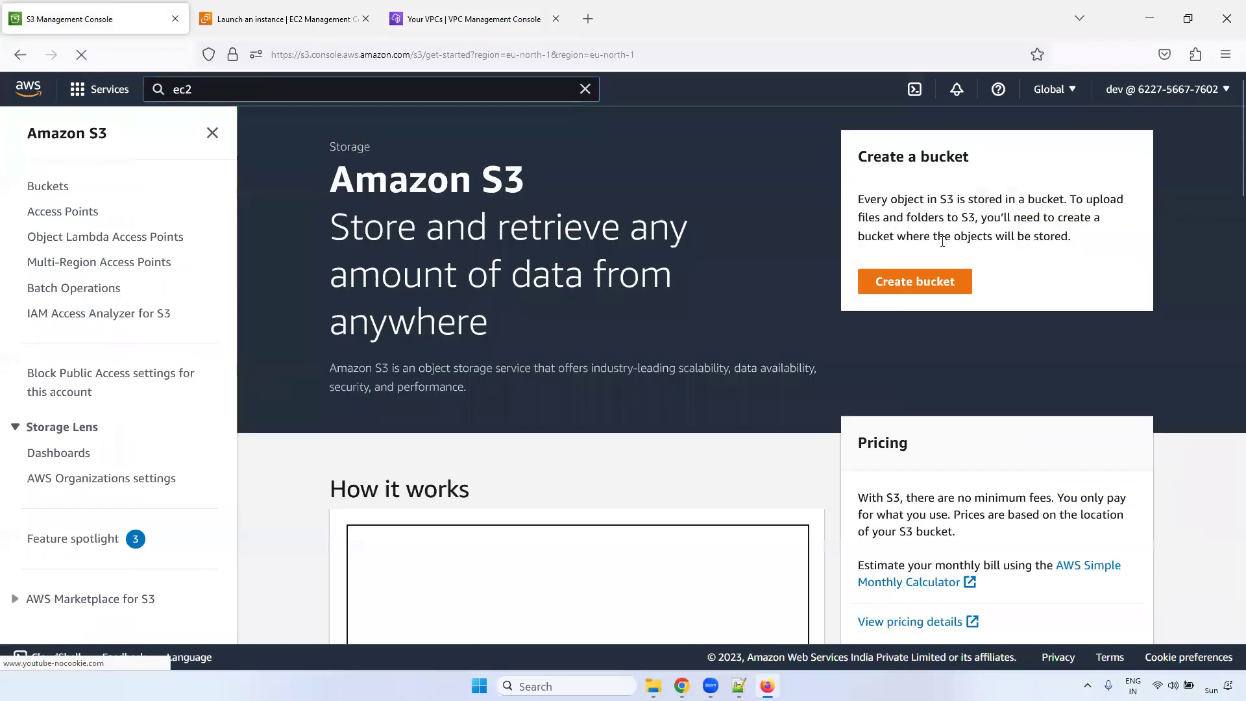
pyautogui.click(925, 290)
pyautogui.click(298, 335)
pyautogui.write('smhsagnhsgjshgjgsj')
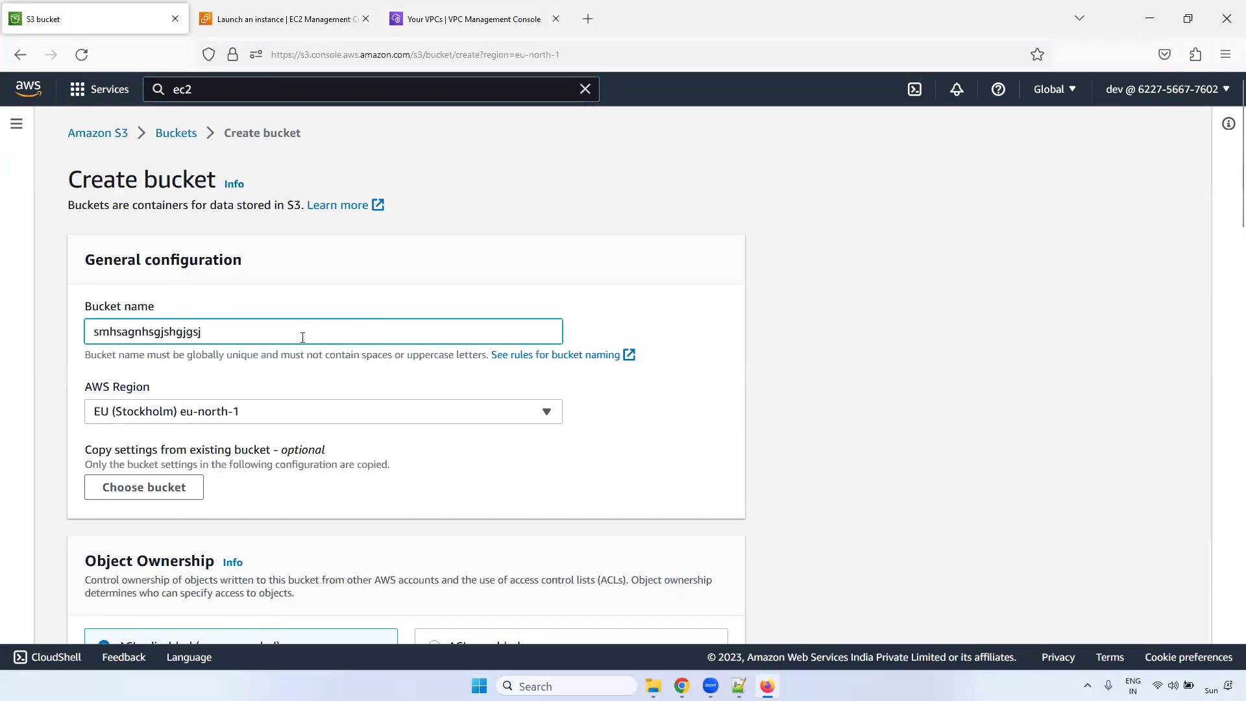
# - Attempt to create the bucket and highlight the missing s3:CreateBucket permission in the error
pyautogui.scroll(-10, 1228, 198)
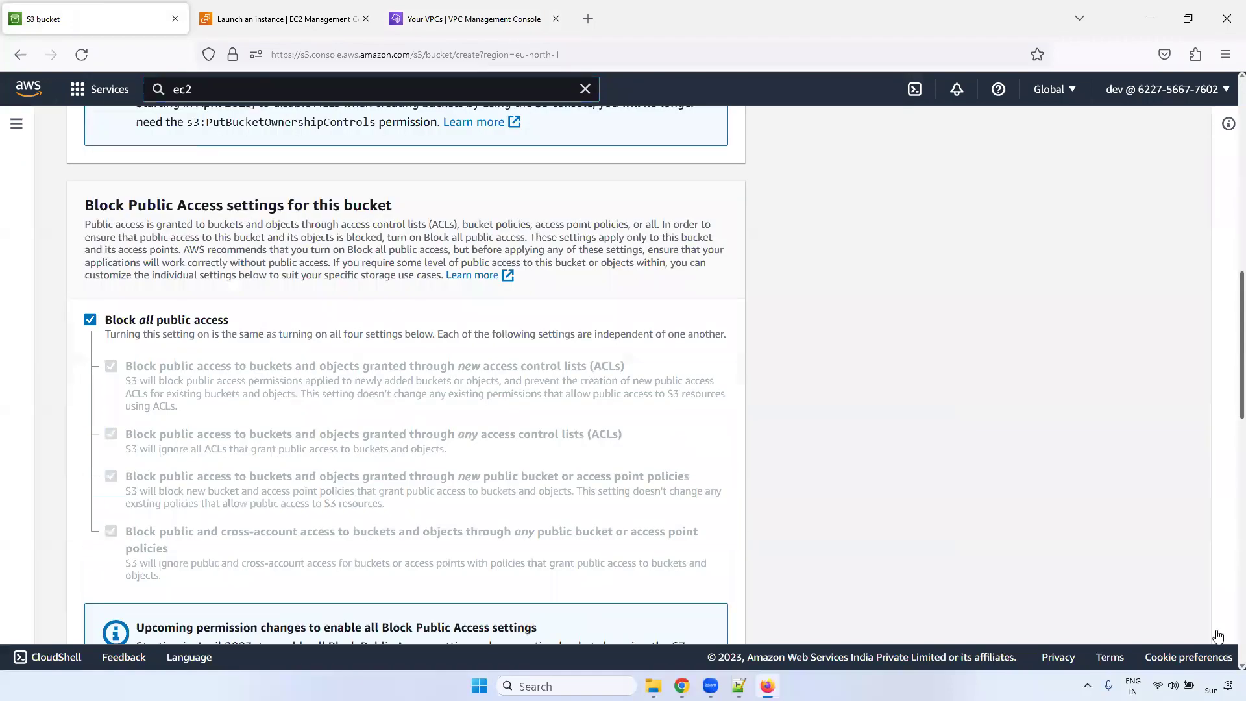
pyautogui.scroll(-15, 1228, 613)
pyautogui.click(693, 626)
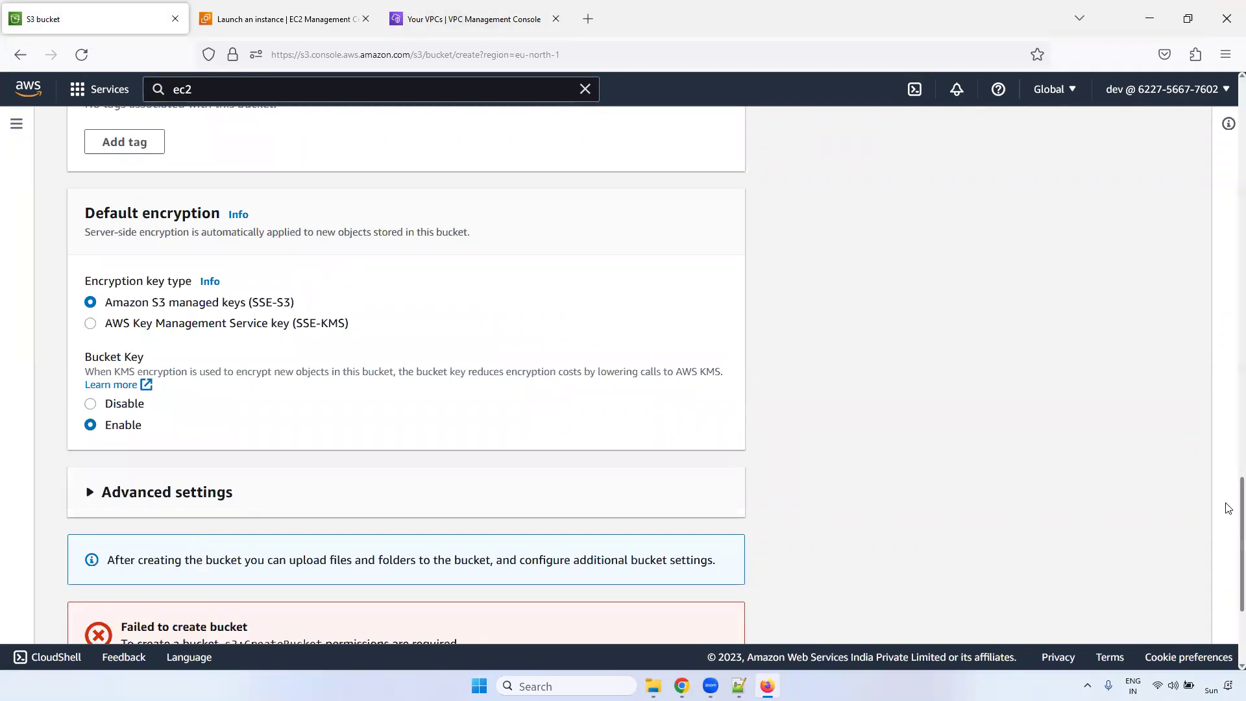
pyautogui.scroll(-3, 1226, 503)
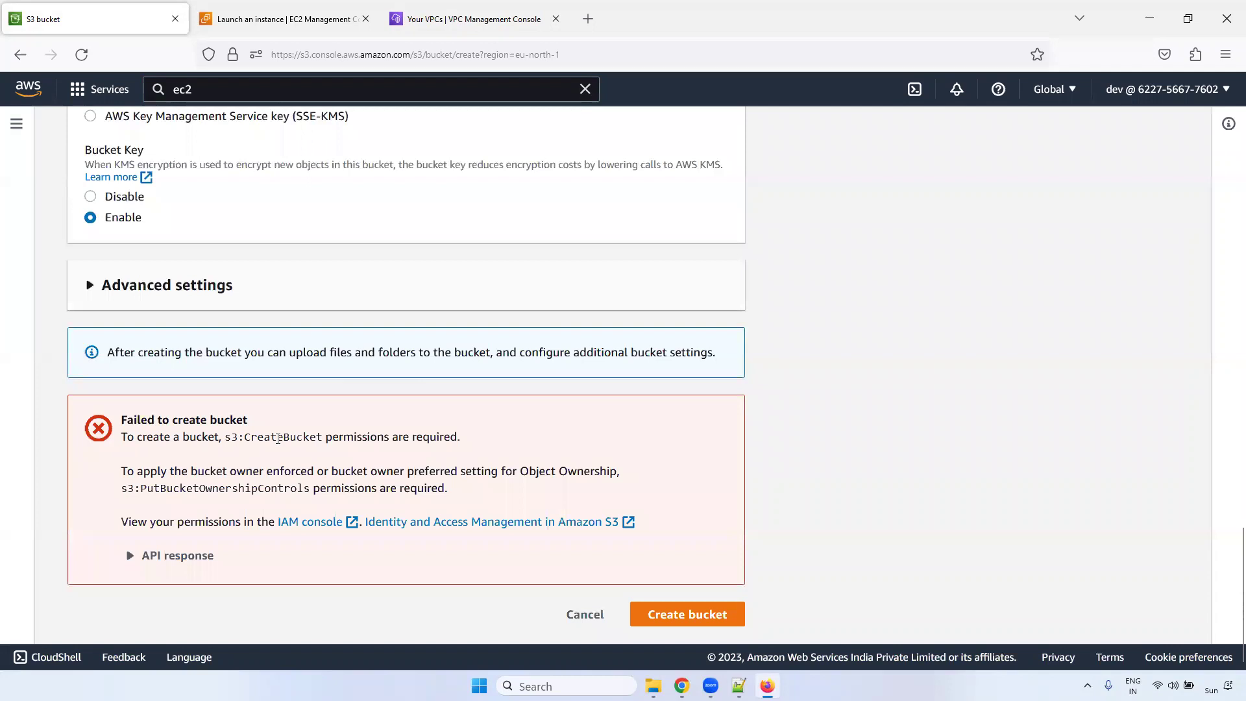
pyautogui.moveTo(251, 433); pyautogui.dragTo(459, 436)
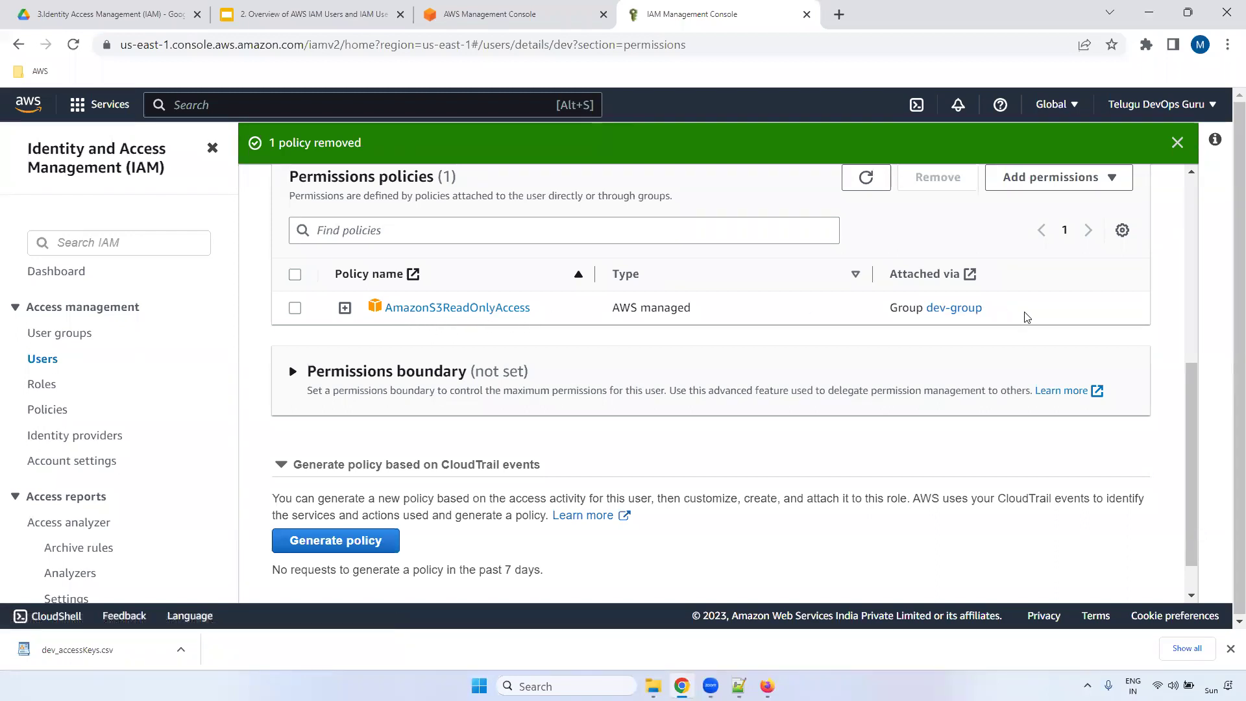
pyautogui.click(767, 686)
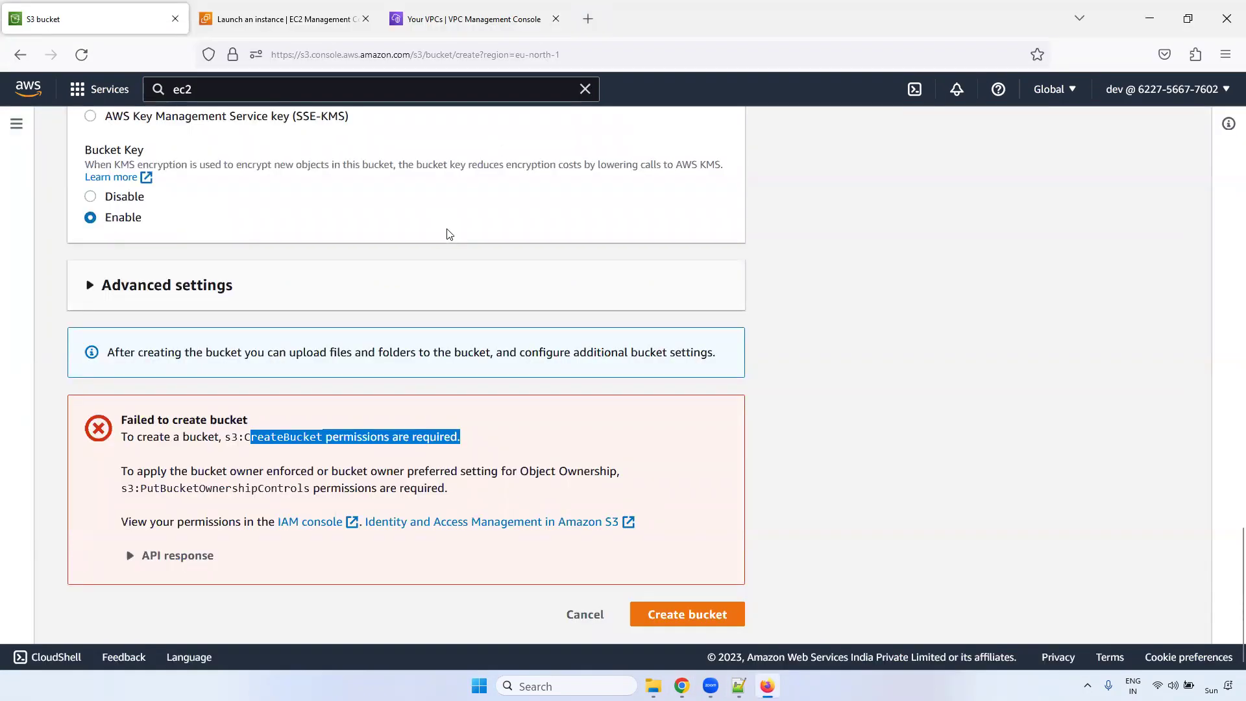
pyautogui.tripleClick(296, 442)
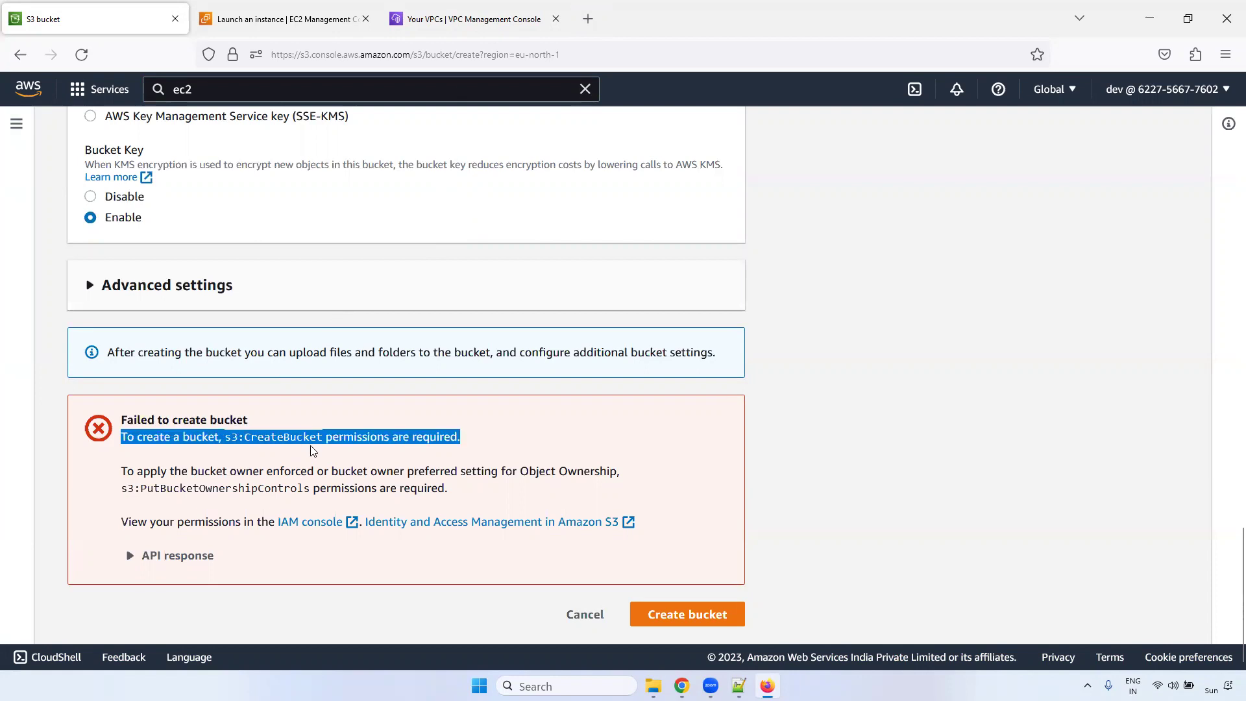
pyautogui.tripleClick(313, 451)
pyautogui.doubleClick(373, 434)
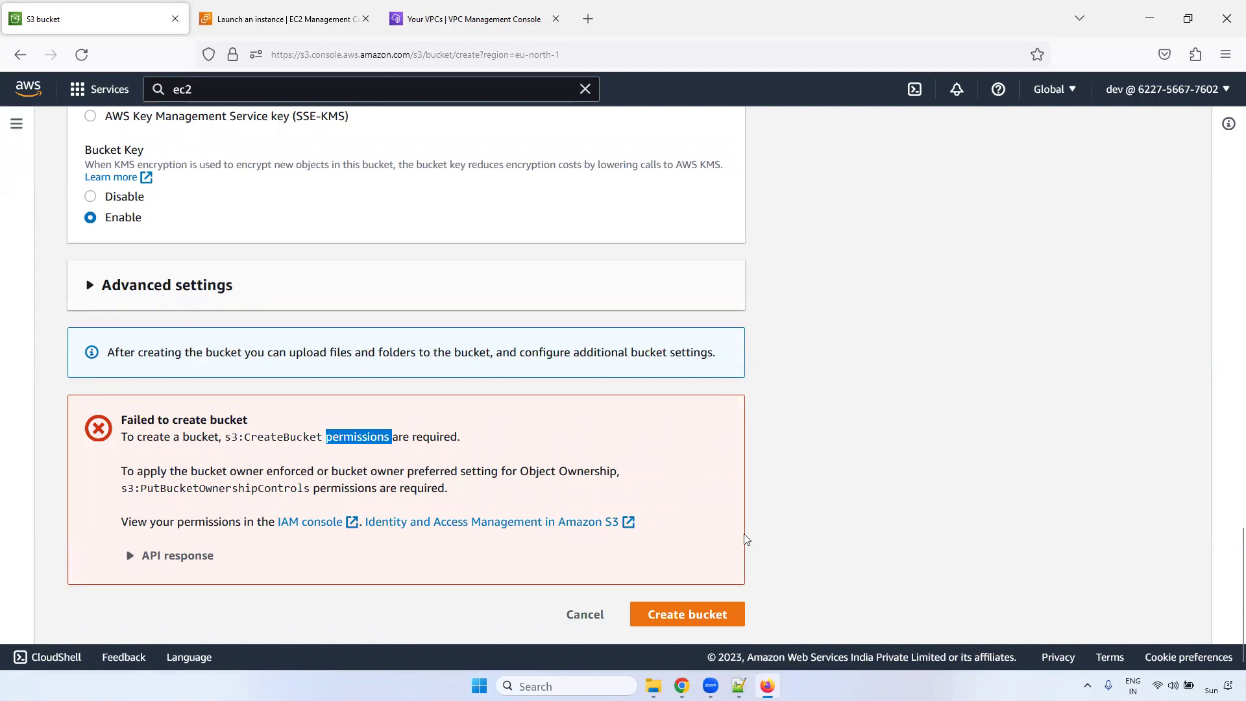
pyautogui.scroll(10, 1228, 558)
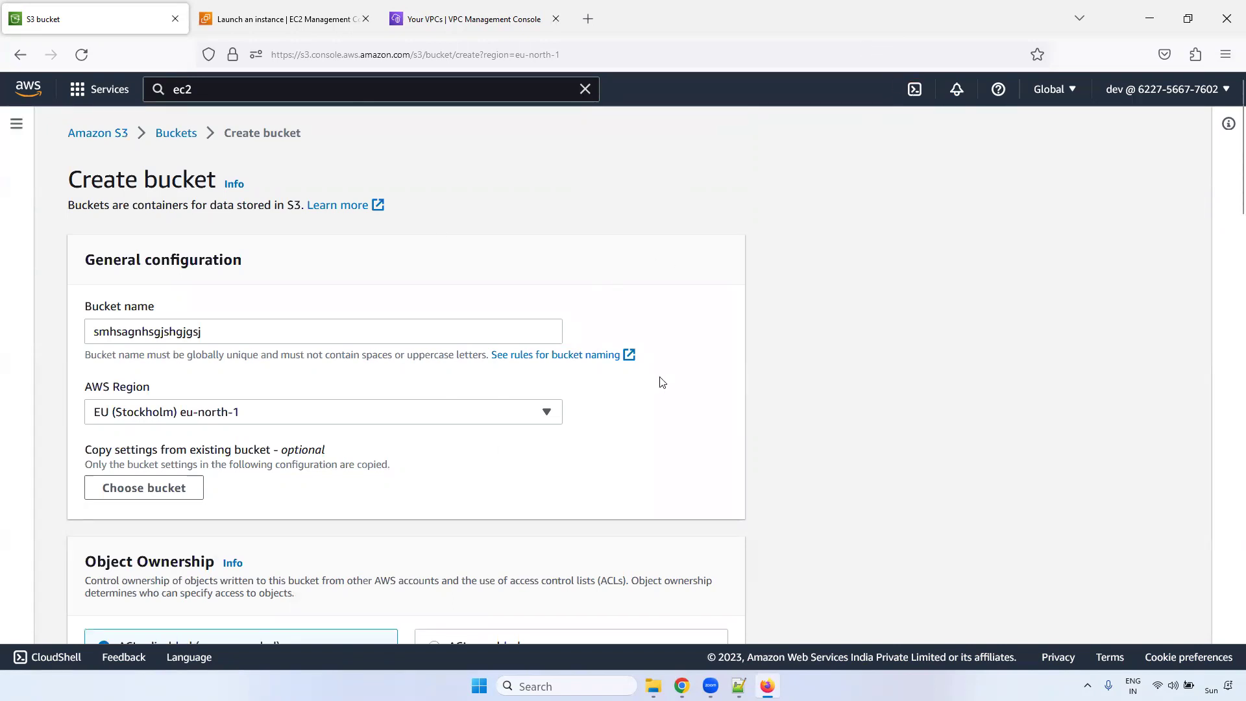
# - In the IAM console window, check which groups user dev belongs to
pyautogui.click(682, 683)
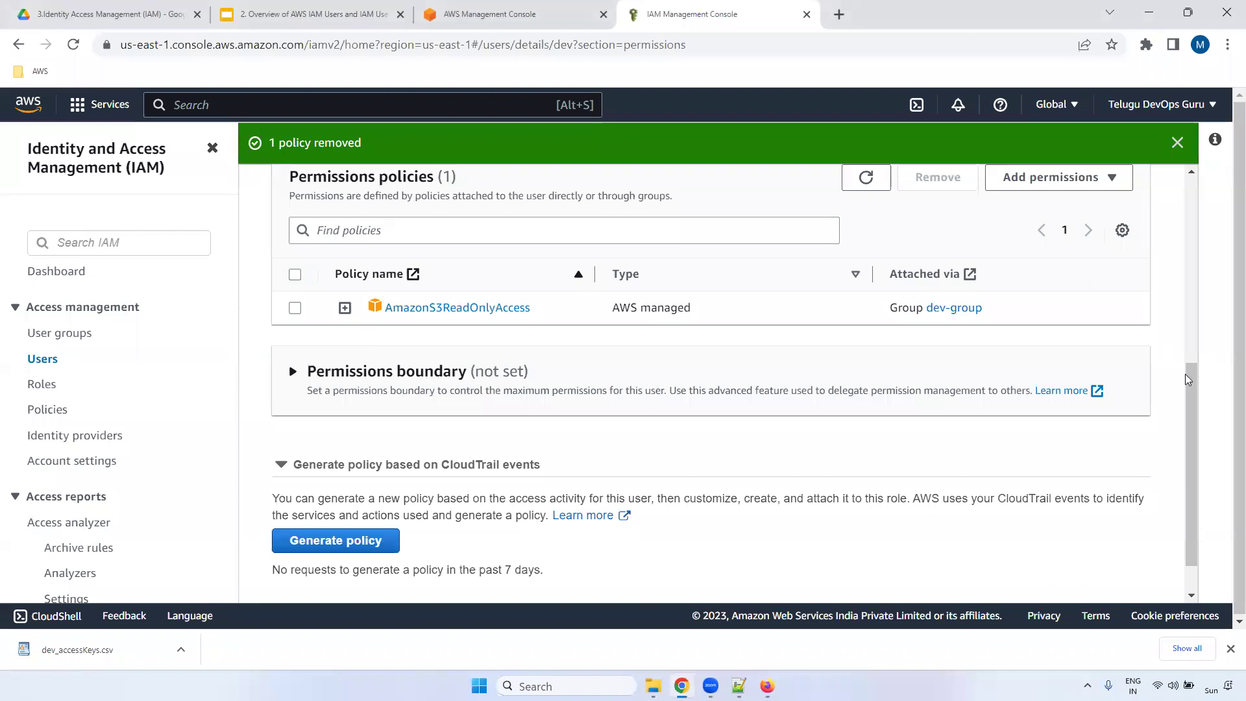
pyautogui.scroll(6, 1193, 421)
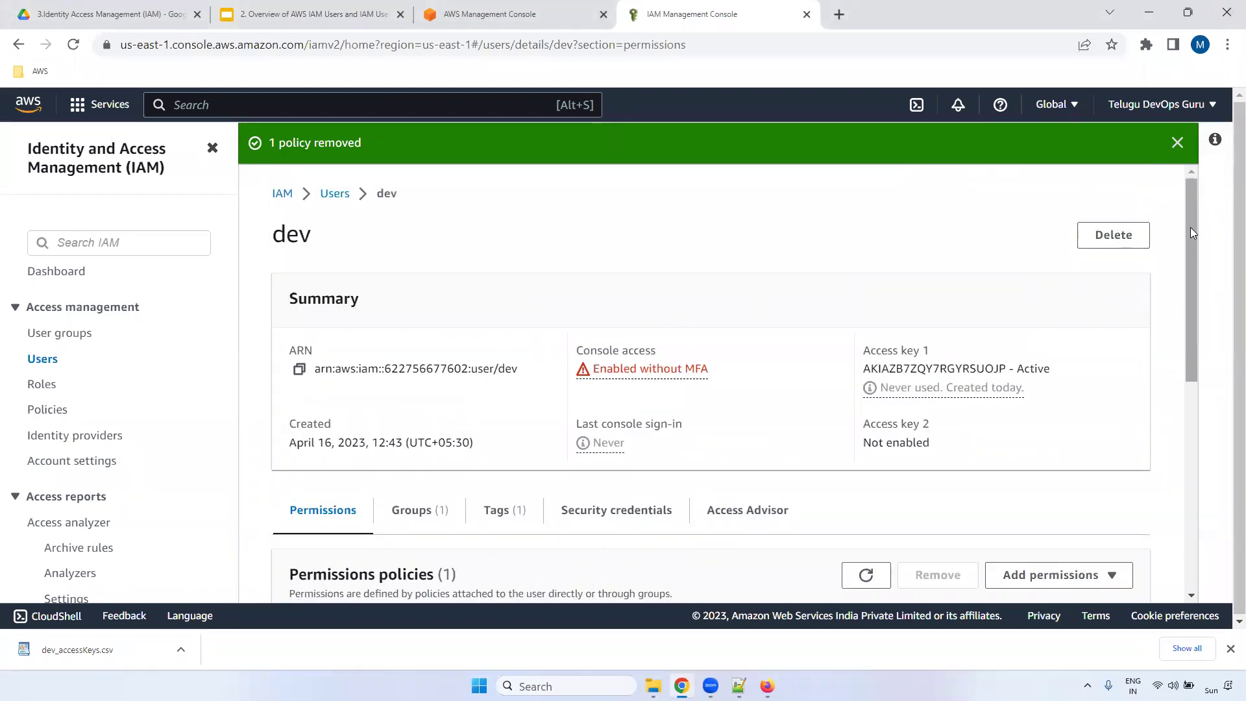
pyautogui.moveTo(1190, 227); pyautogui.dragTo(1192, 322)
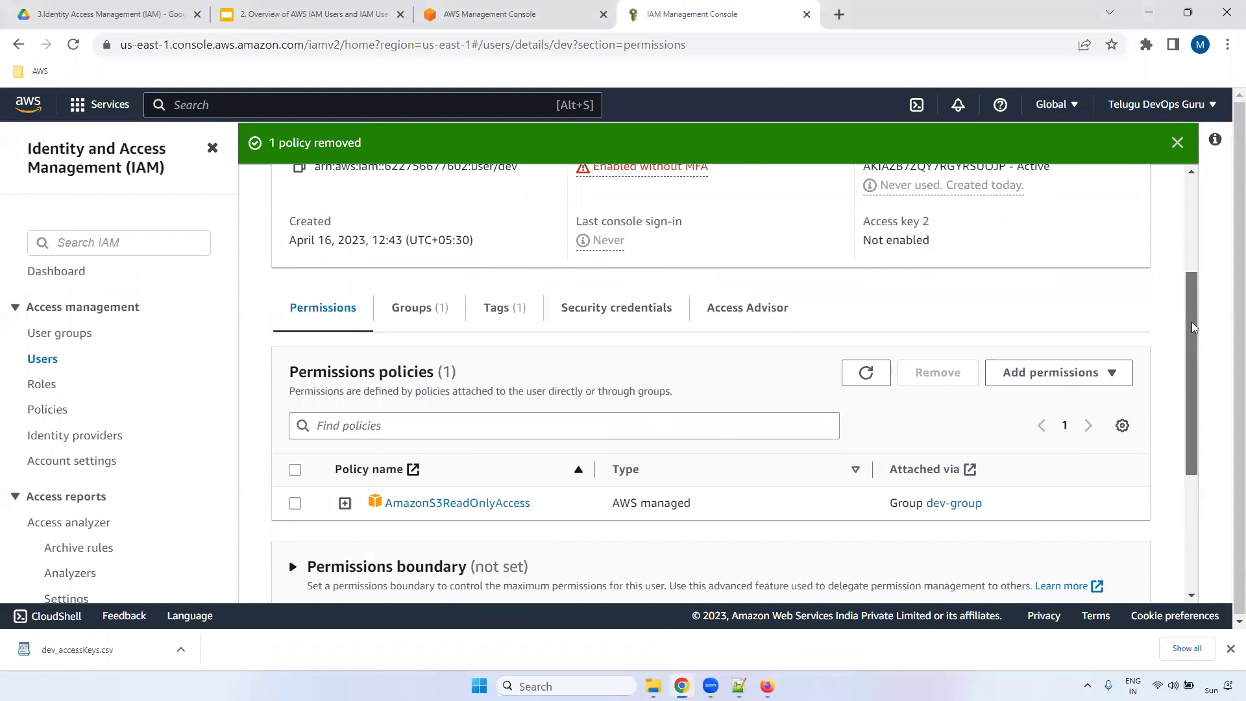
pyautogui.click(412, 310)
# - Remove user dev from dev-group's members, leaving the group with 0 users
pyautogui.click(43, 334)
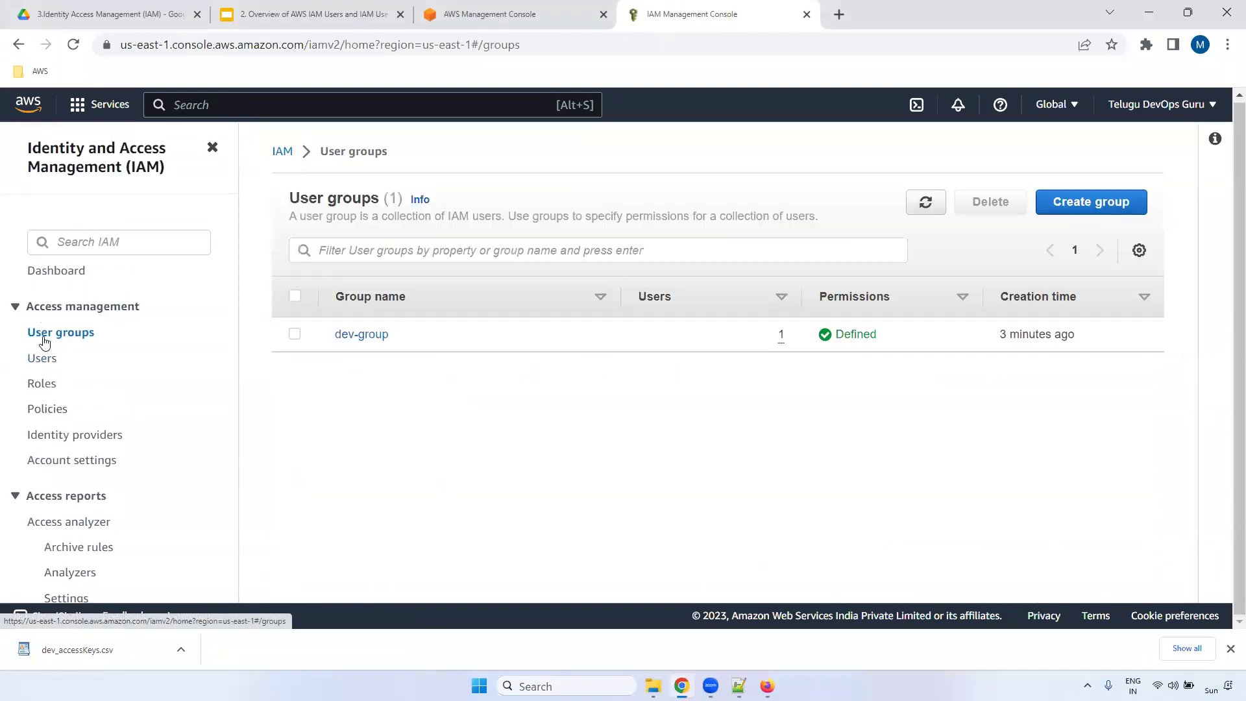
pyautogui.click(373, 338)
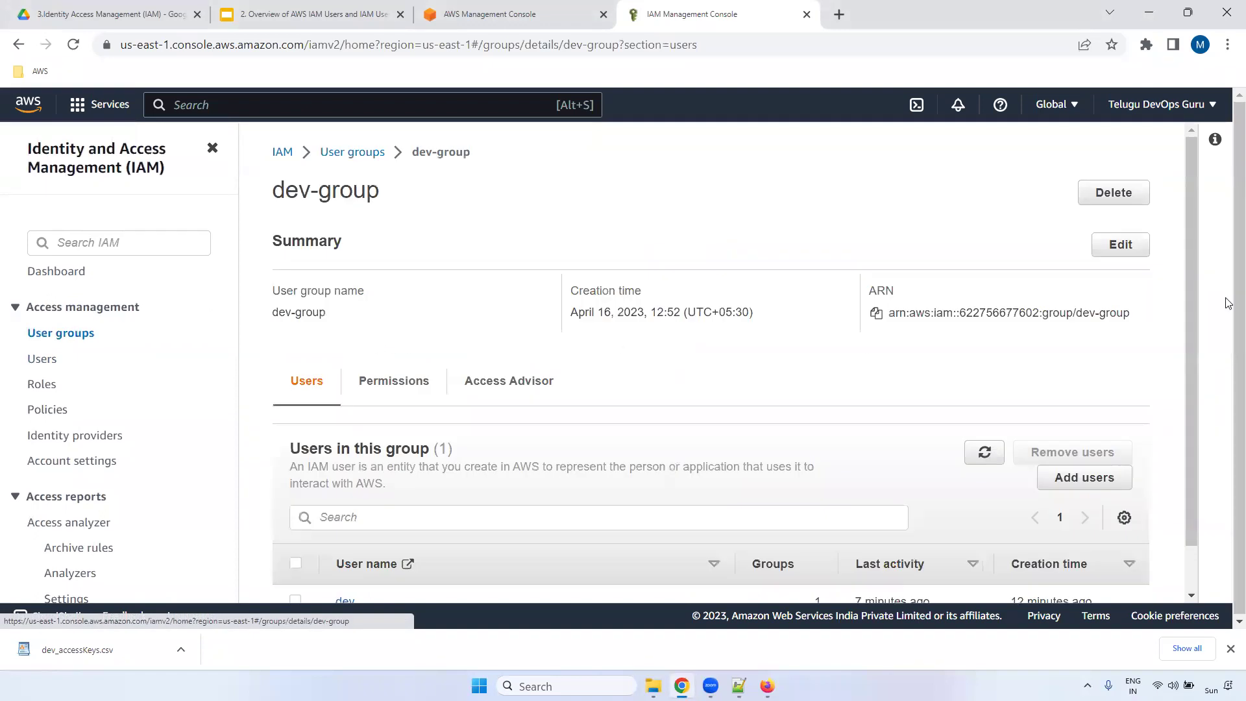
pyautogui.moveTo(1192, 213); pyautogui.dragTo(1187, 391)
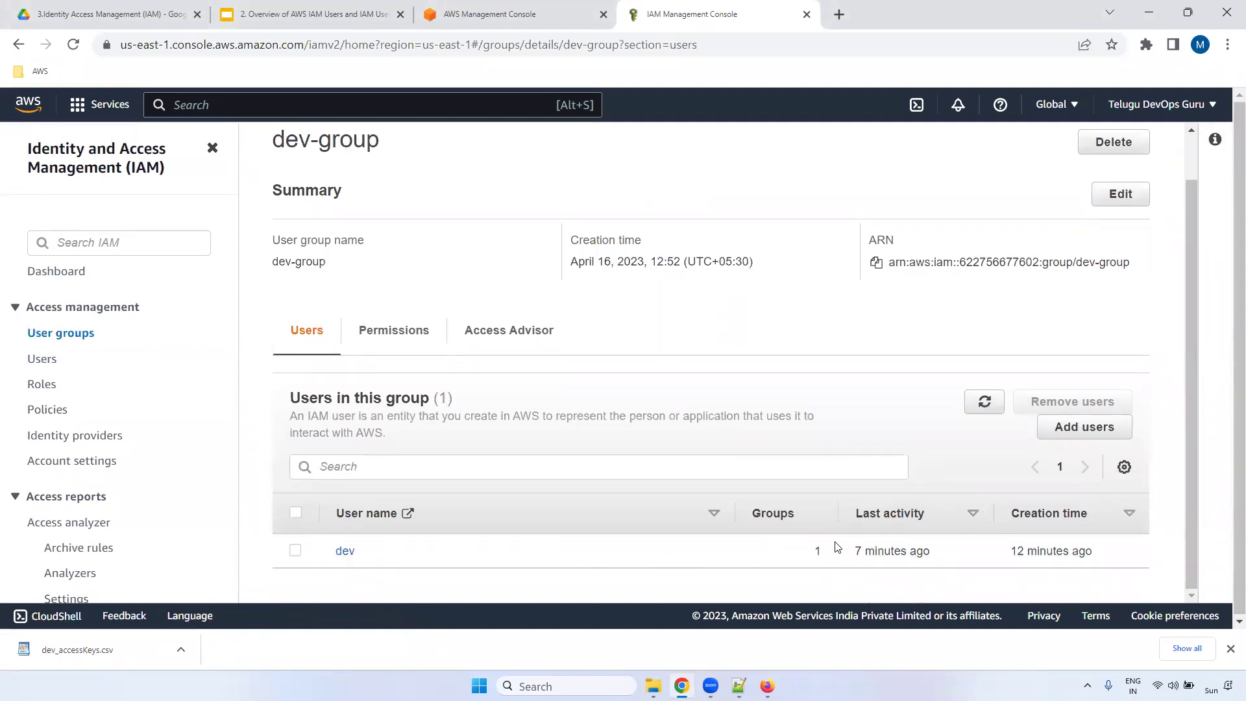
pyautogui.moveTo(271, 139); pyautogui.dragTo(318, 140)
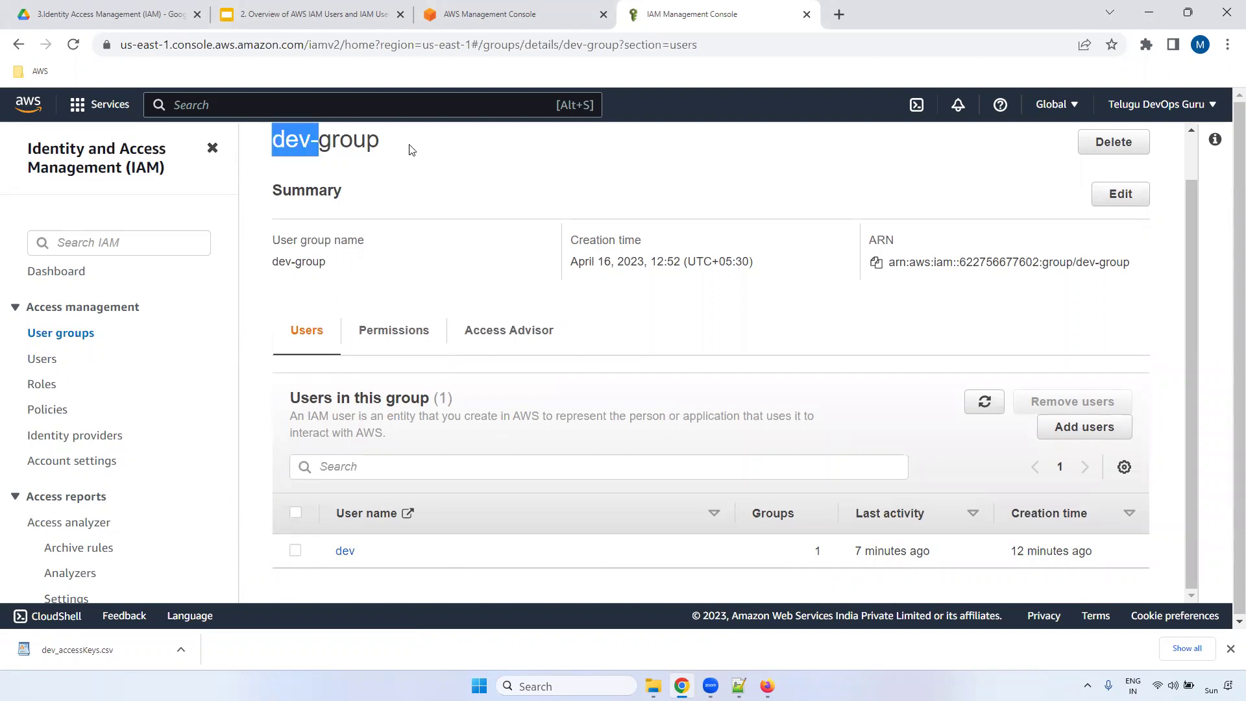
pyautogui.moveTo(409, 149); pyautogui.dragTo(413, 152)
pyautogui.click(296, 550)
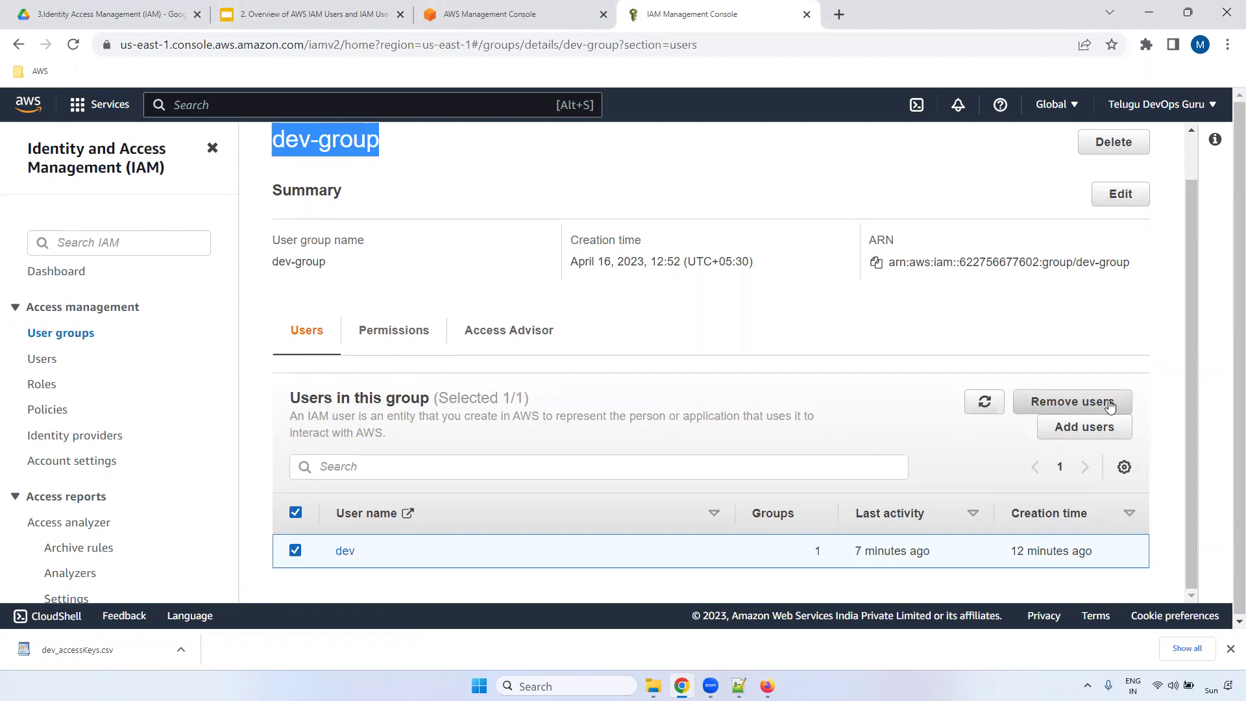
pyautogui.click(1077, 409)
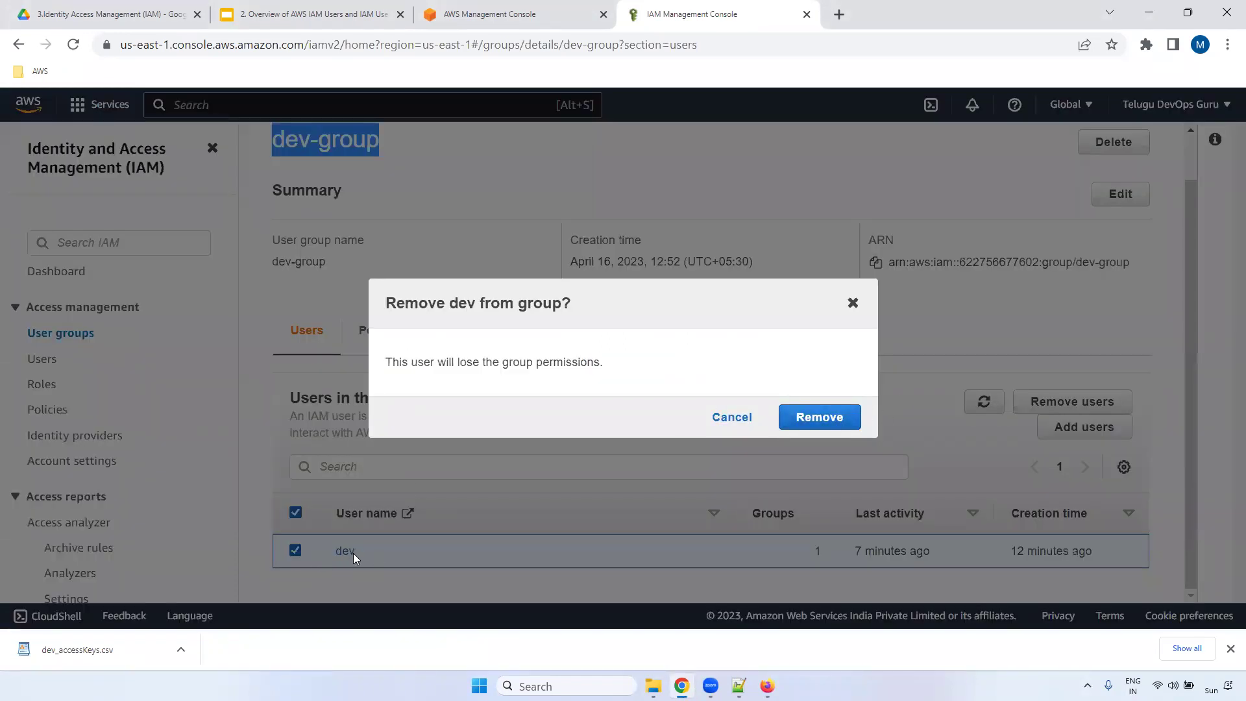
pyautogui.click(828, 415)
pyautogui.moveTo(1194, 204); pyautogui.dragTo(1189, 377)
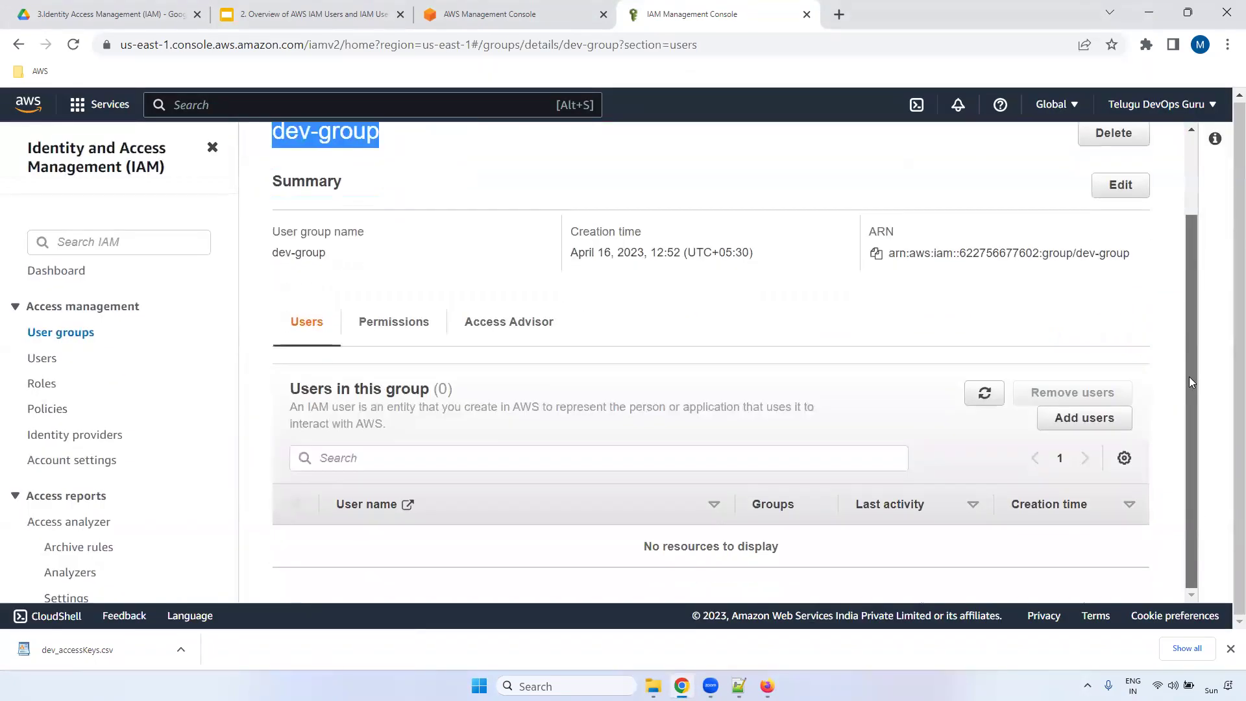
# - Confirm user dev's Permissions shows No policies, then return to the User groups list
pyautogui.click(41, 358)
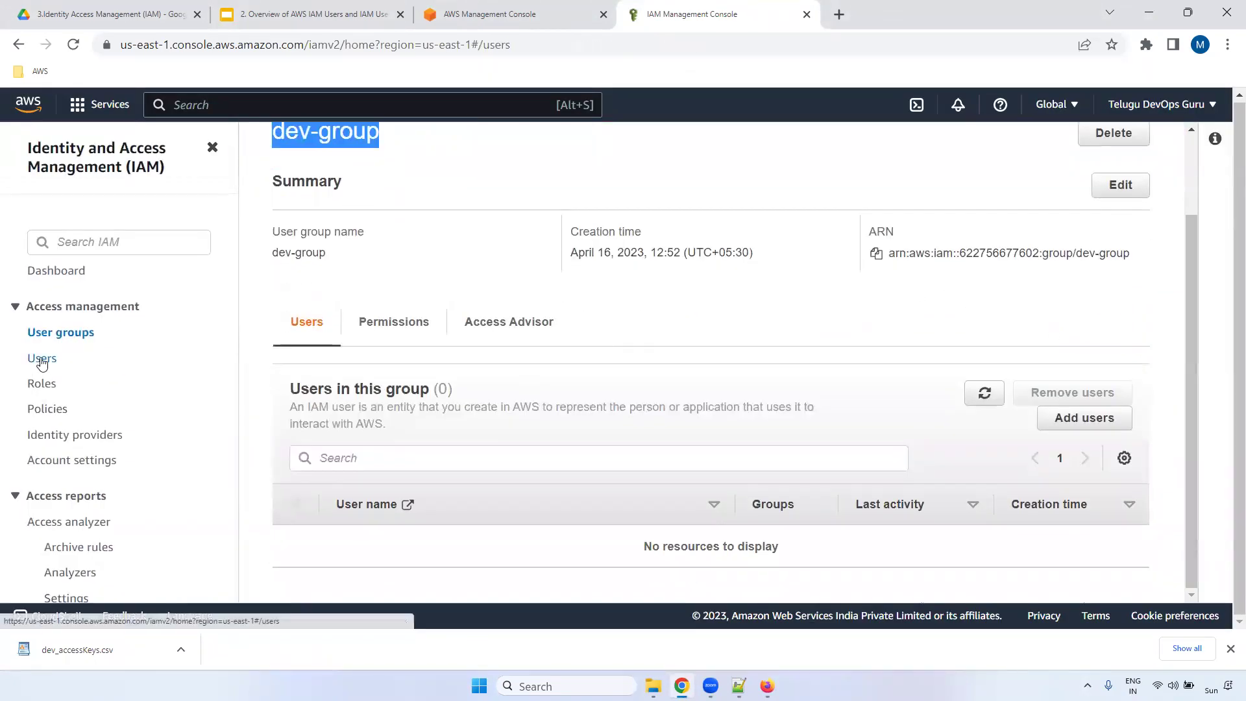
pyautogui.click(344, 334)
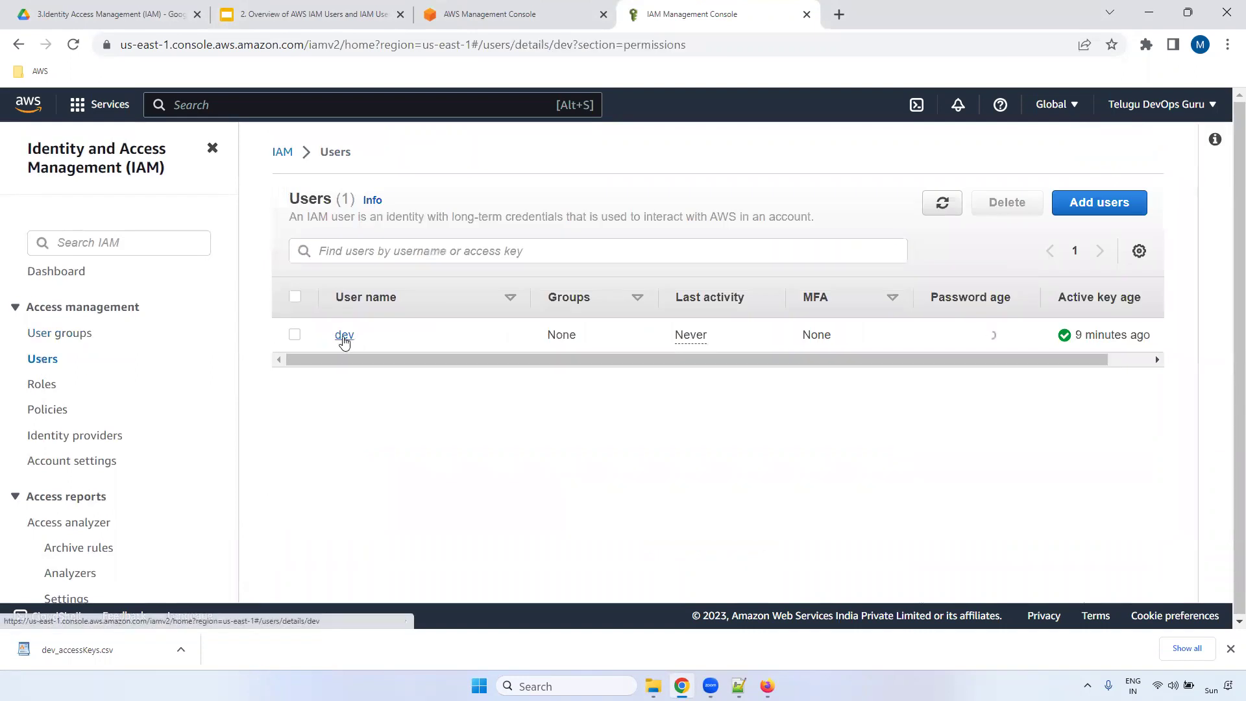
pyautogui.scroll(-4, 1195, 304)
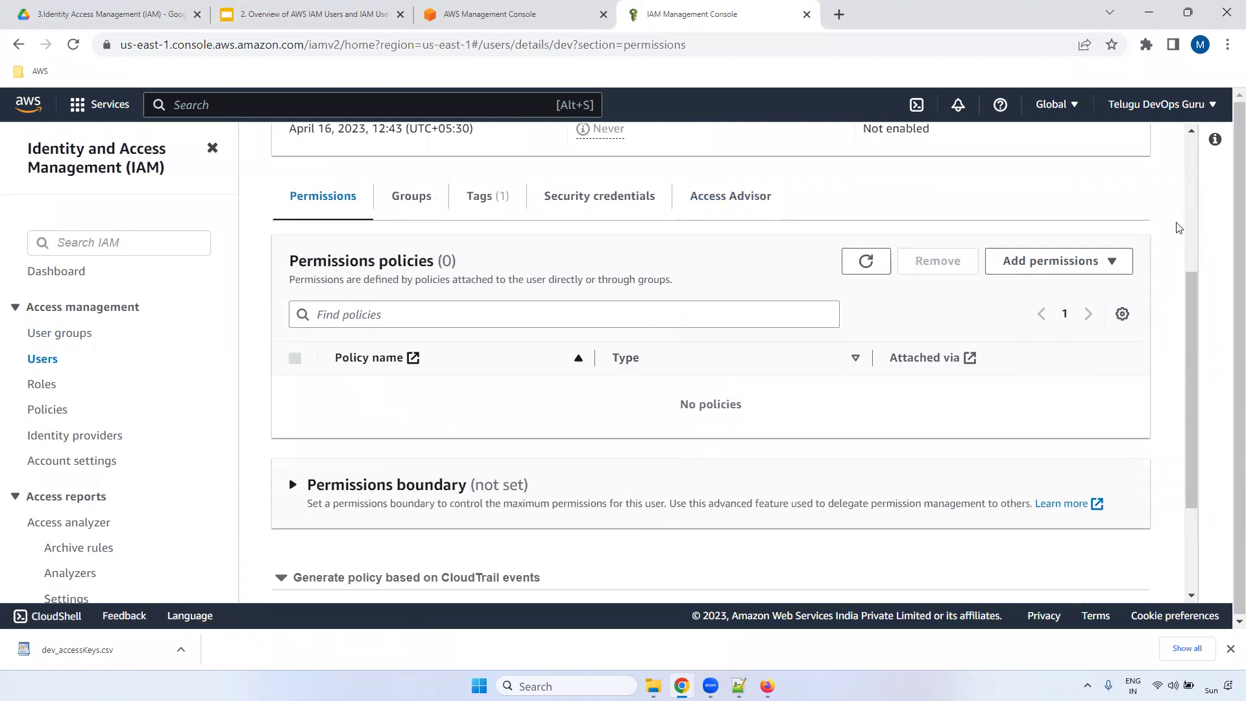
pyautogui.moveTo(1191, 314); pyautogui.dragTo(1191, 164)
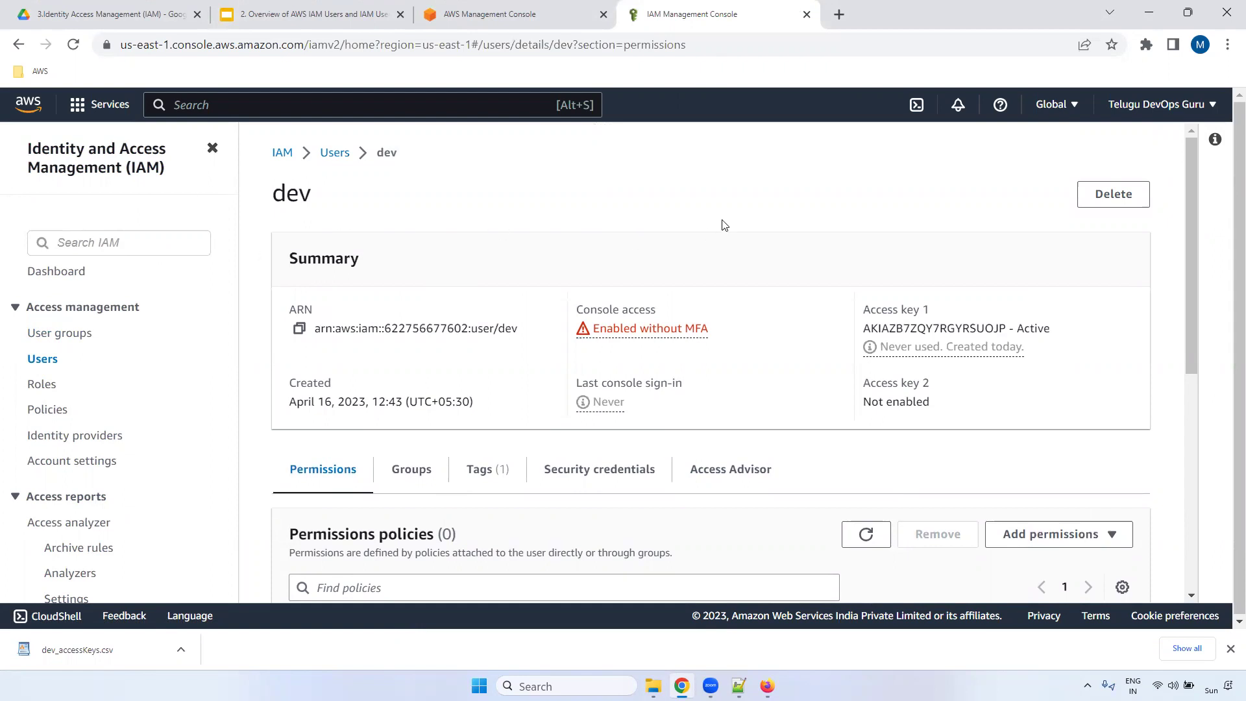
pyautogui.click(58, 336)
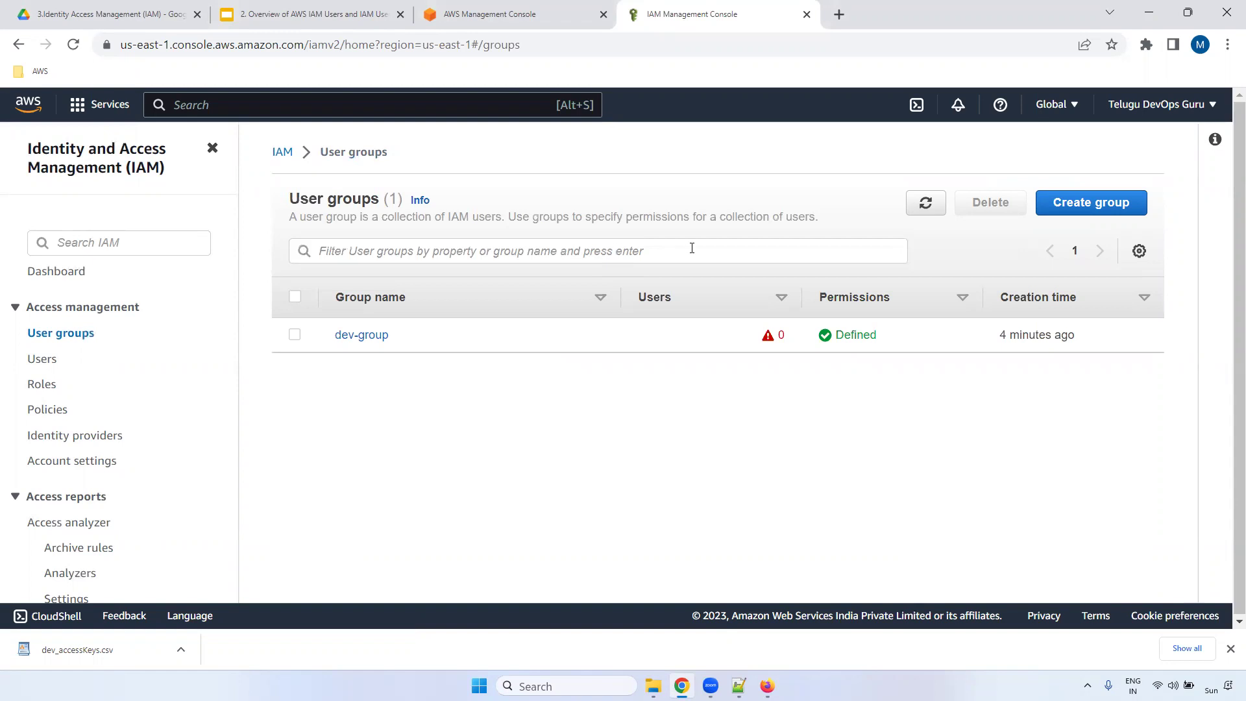
# - Delete user dev, confirming with 'dev', and return to the Google Slides IAM deck
pyautogui.click(43, 361)
pyautogui.click(294, 334)
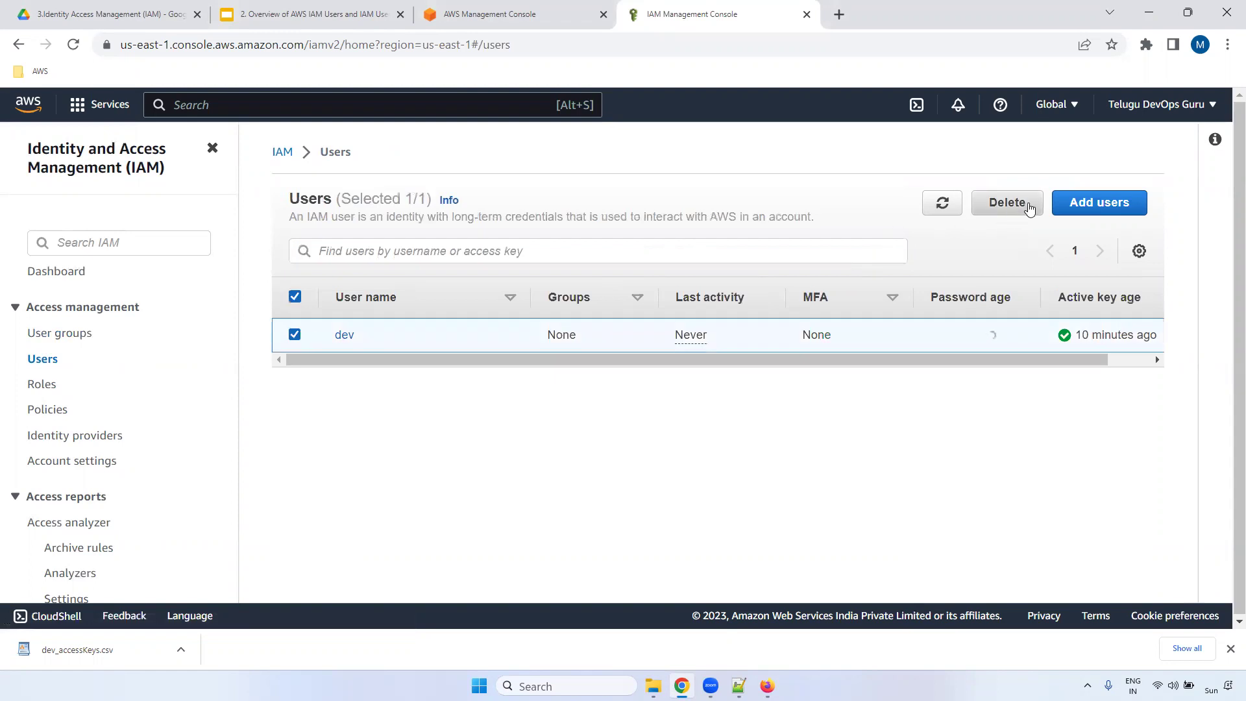
pyautogui.click(1024, 204)
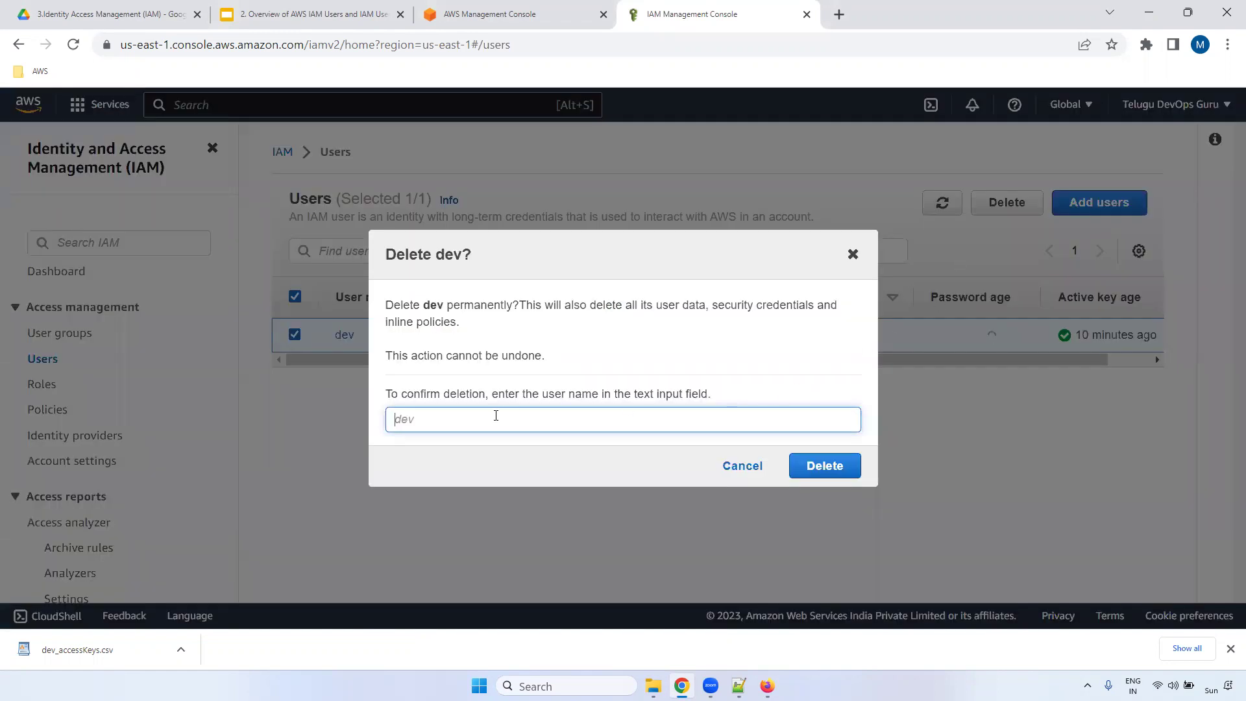
pyautogui.write('dev')
pyautogui.click(819, 479)
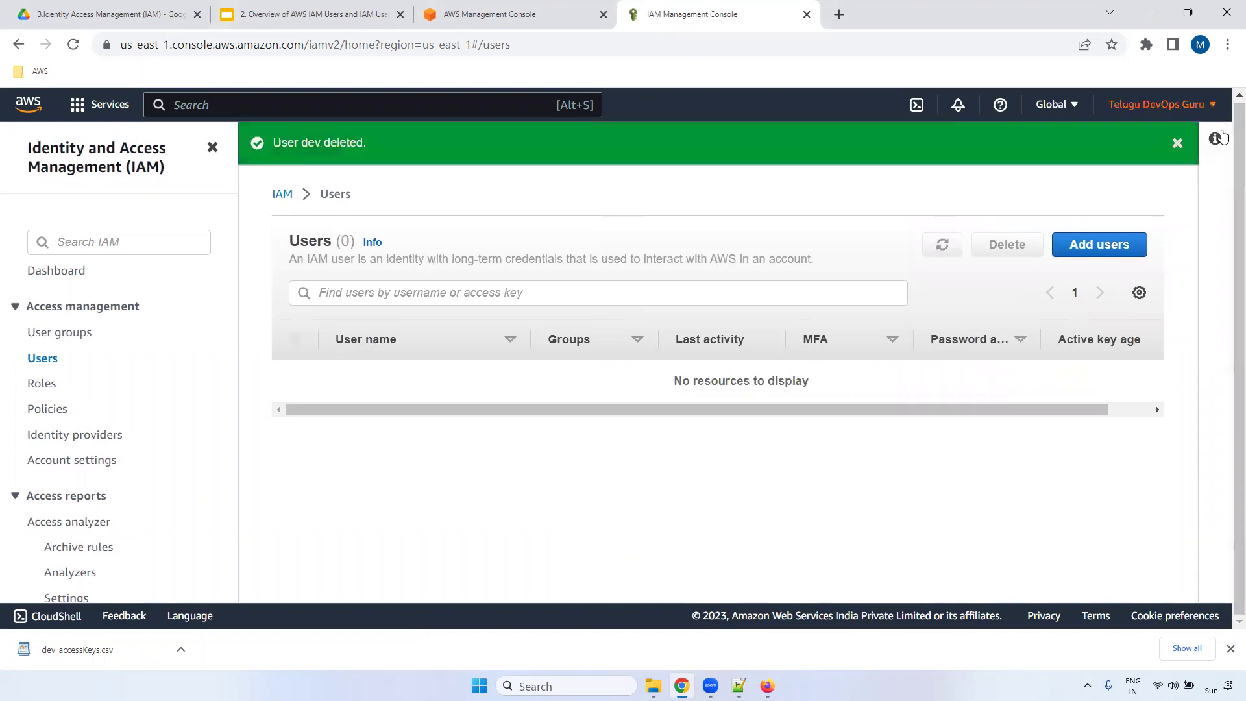
pyautogui.click(303, 3)
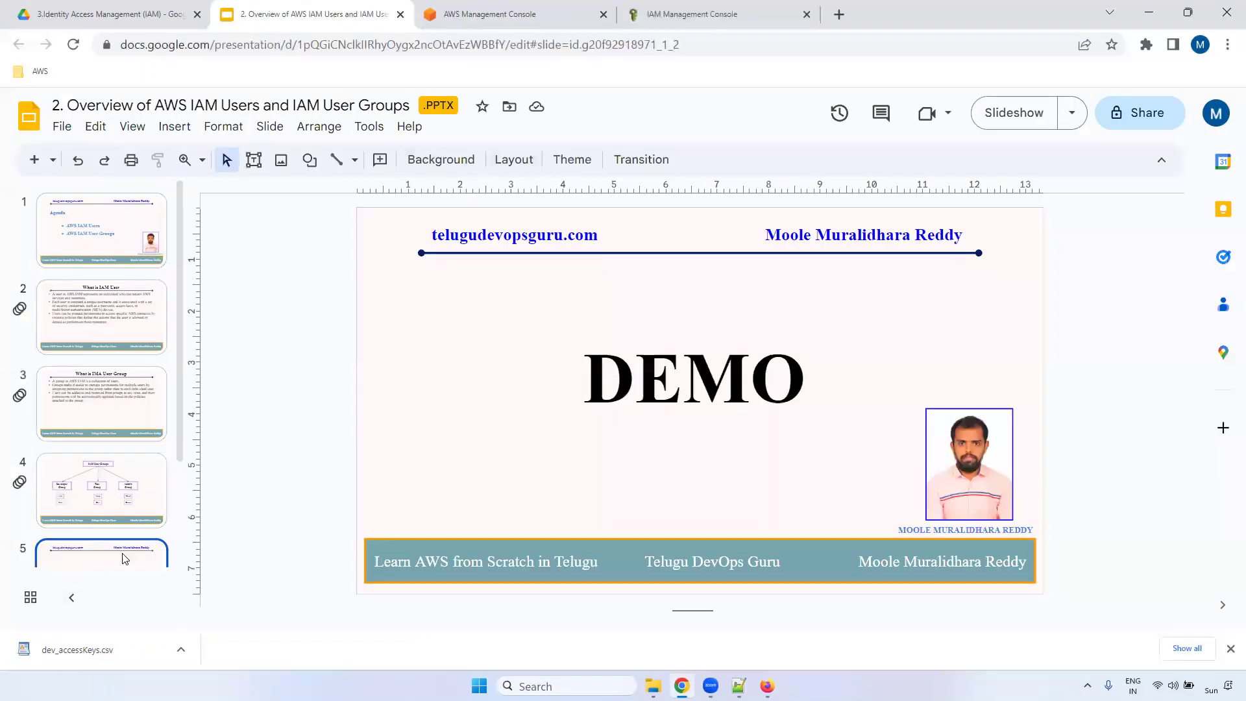
# - Select slide 6 'Thank You' and start the slideshow full screen
pyautogui.scroll(-1, 180, 457)
pyautogui.scroll(-2, 130, 500)
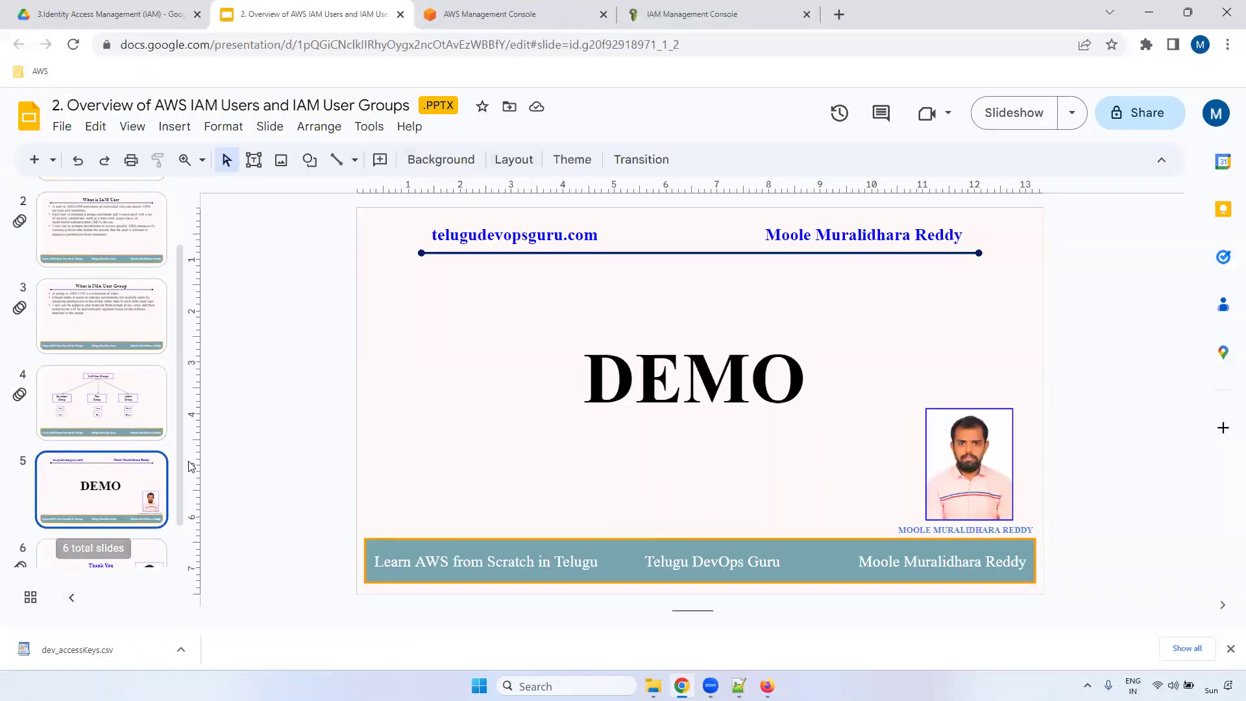
pyautogui.scroll(-1, 161, 523)
pyautogui.click(161, 523)
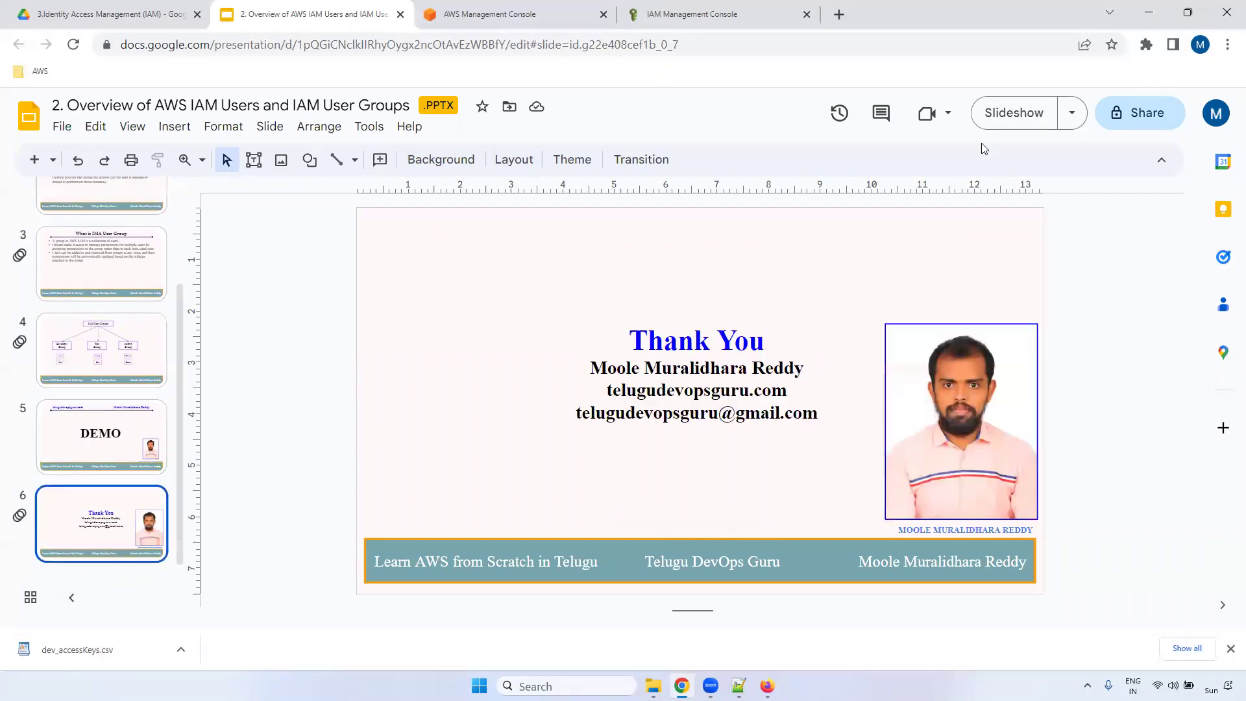
pyautogui.click(1013, 112)
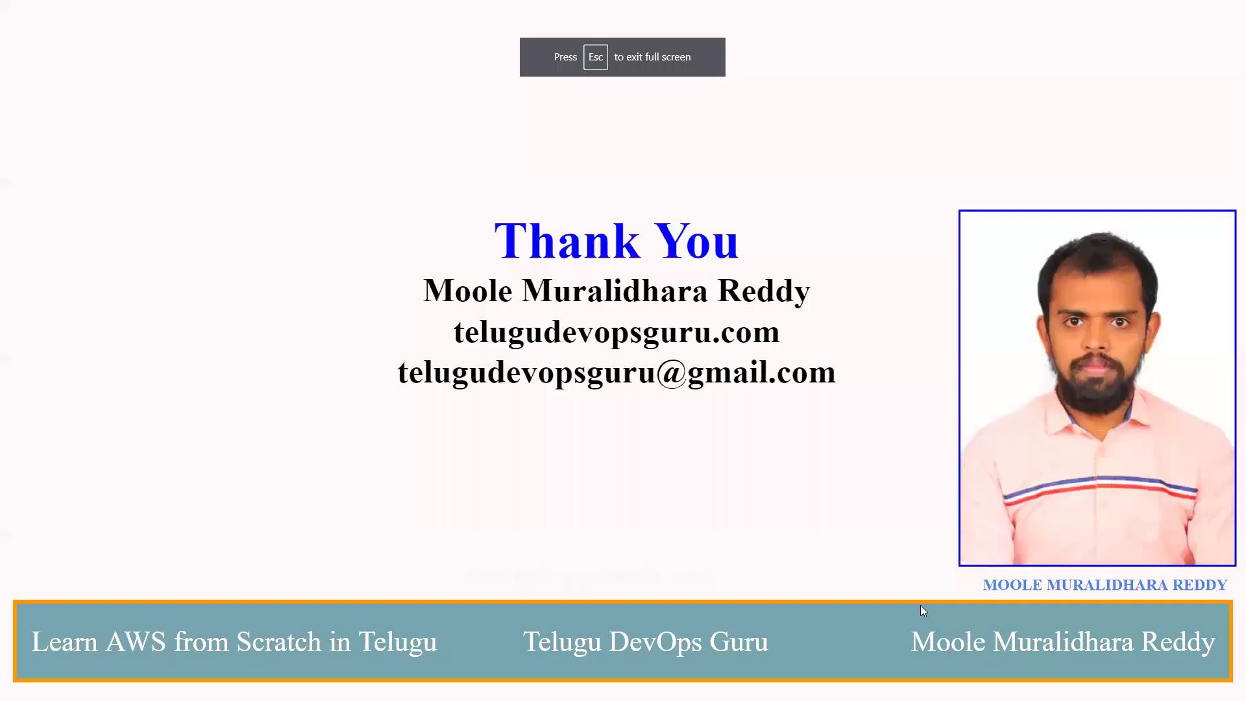